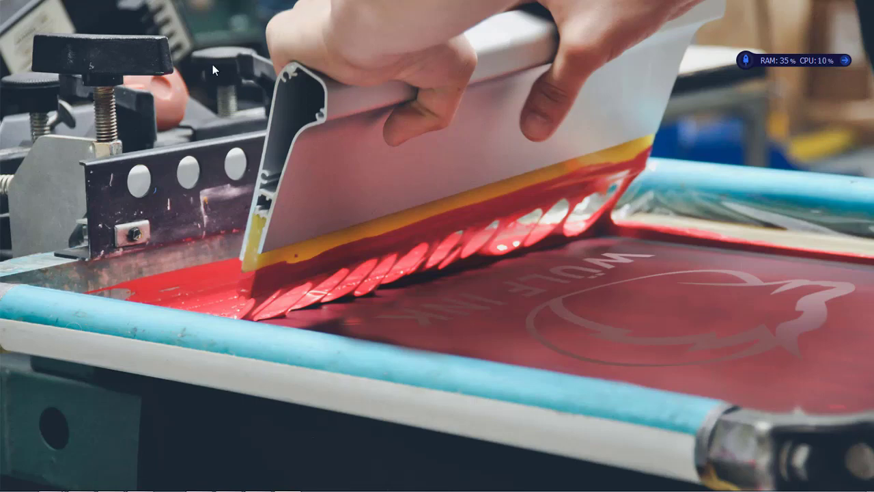
- Bring Chrome forward, showing the Tukang Tracing YouTube channel's video list
click(82, 484)
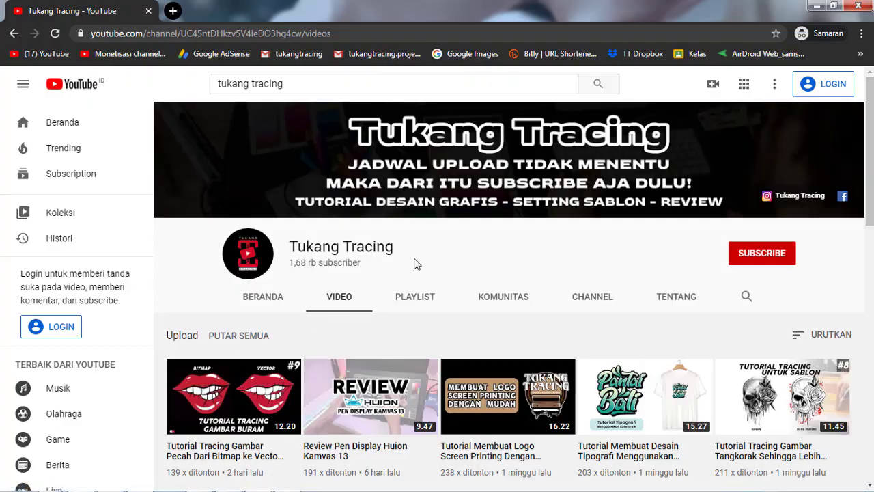
- Scroll down the Tukang Tracing channel page
scroll(415, 263, down, 1)
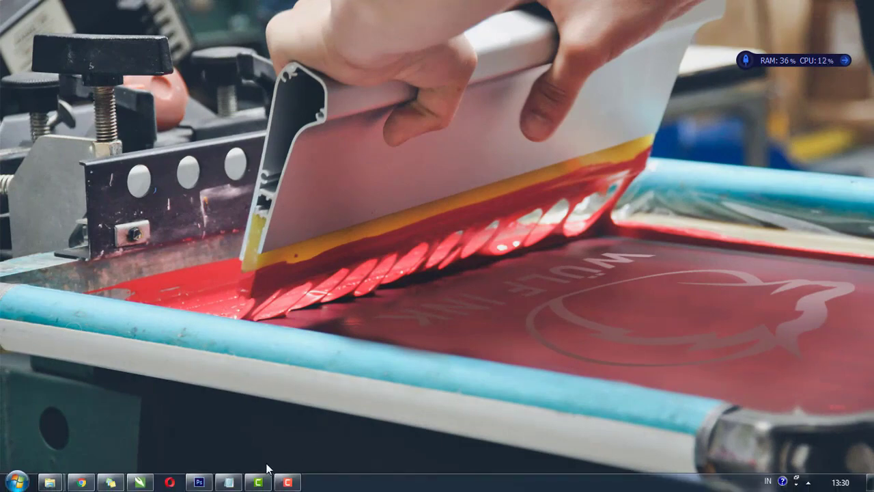
- Bring up CorelDRAW X7, then the Explorer folder holding bahan and 1 A plus
click(139, 482)
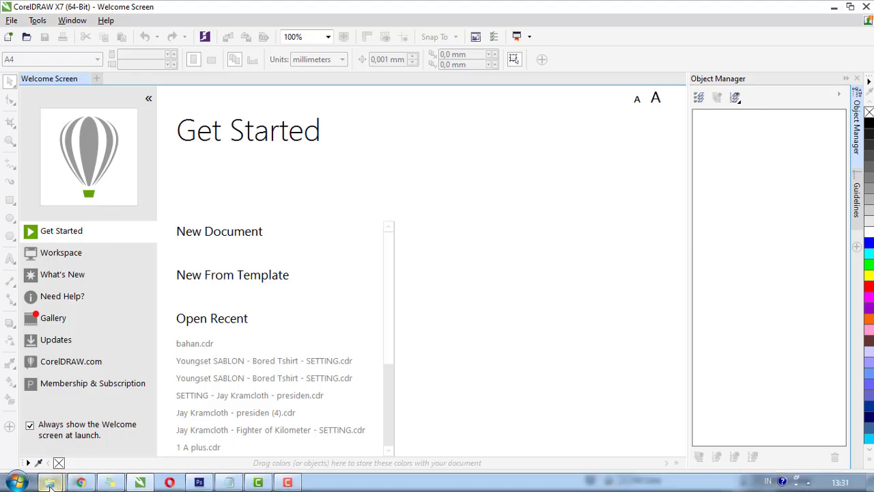
mouse_move(50, 482)
click(82, 438)
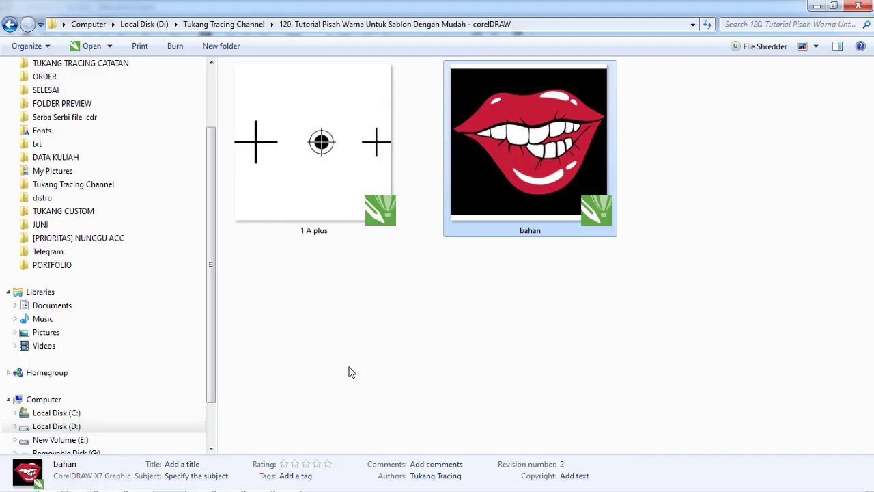
- Open bahan.cdr from the Explorer folder in CorelDRAW
click(395, 332)
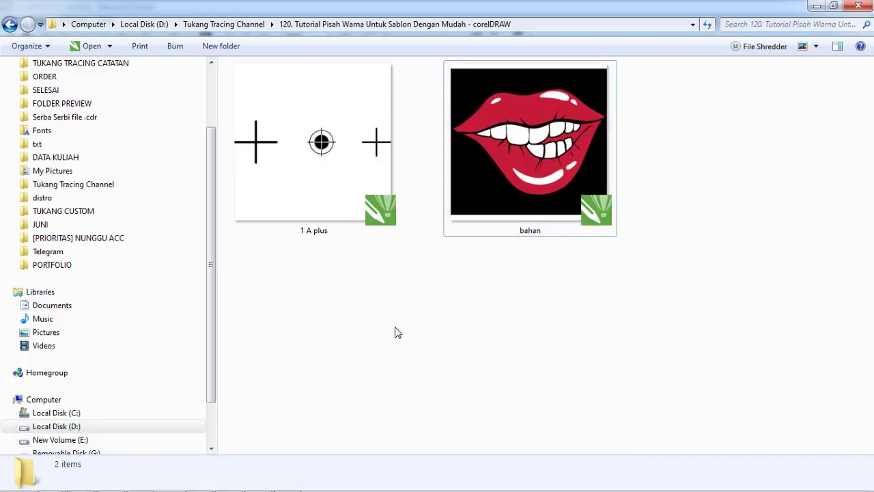
click(506, 200)
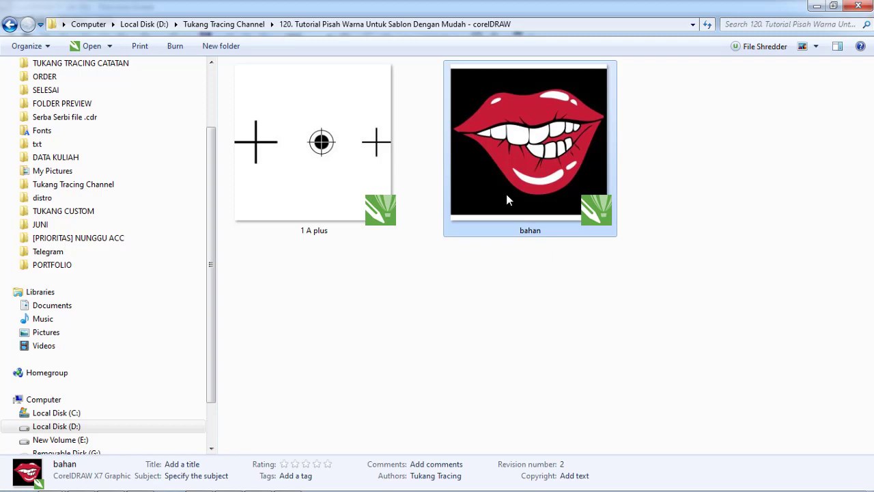
double_click(506, 198)
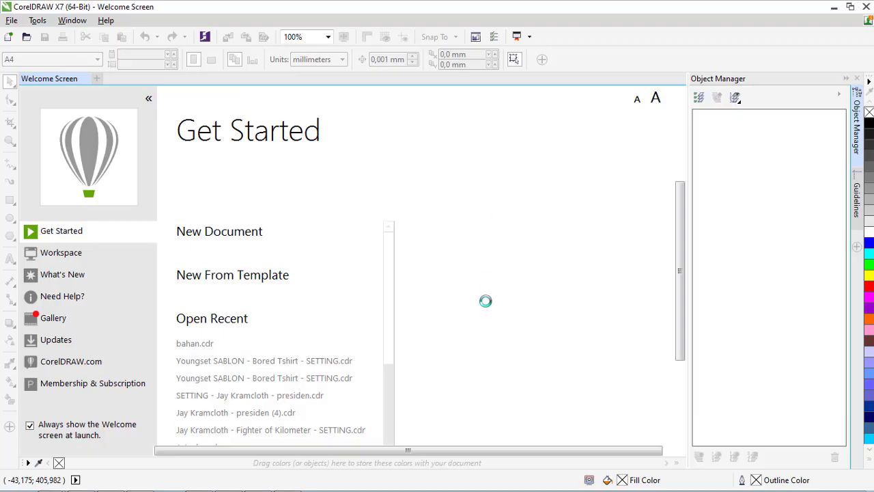
- Resize the lips artwork group to 28 cm (280 mm) wide on the A3 page
scroll(387, 299, up, 2)
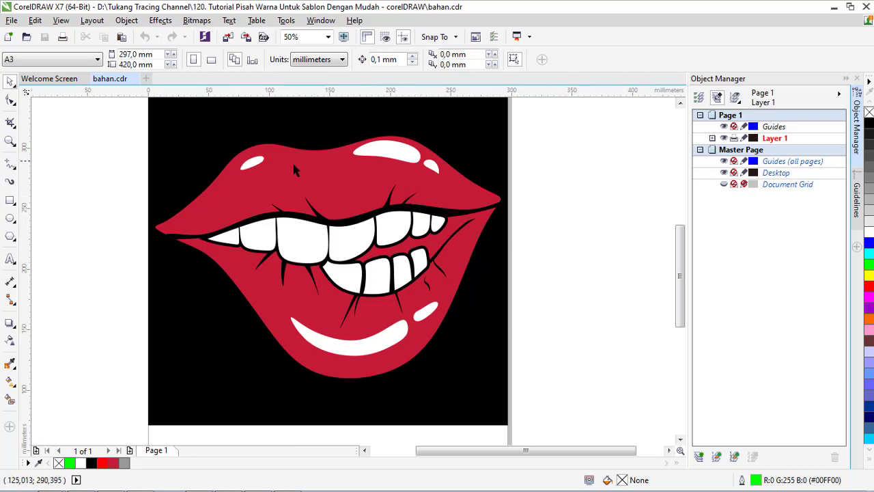
scroll(421, 223, up, 3)
scroll(396, 226, down, 3)
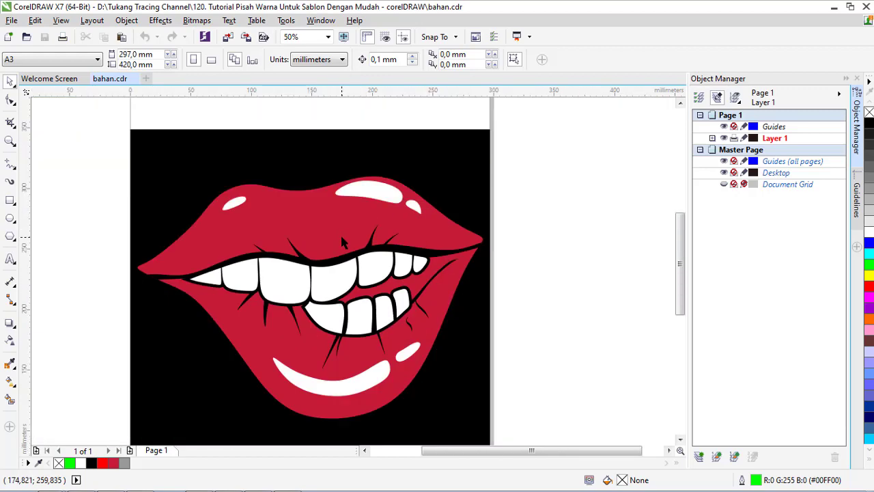
click(329, 230)
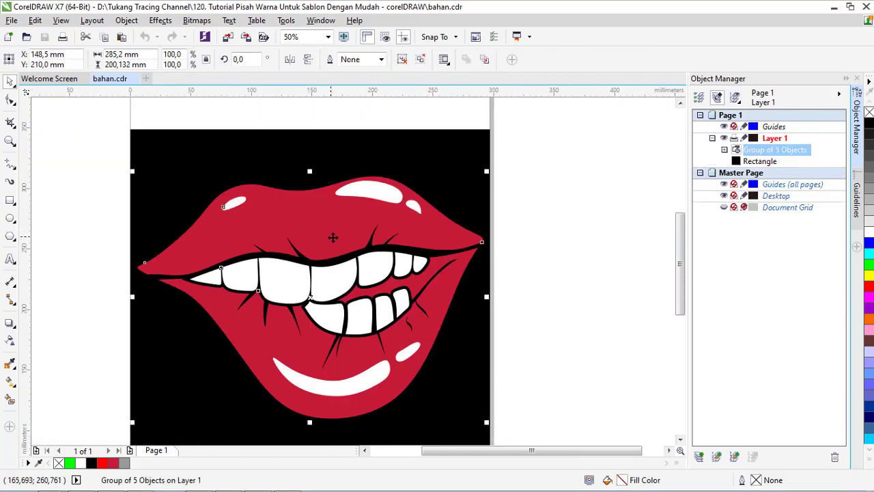
click(527, 261)
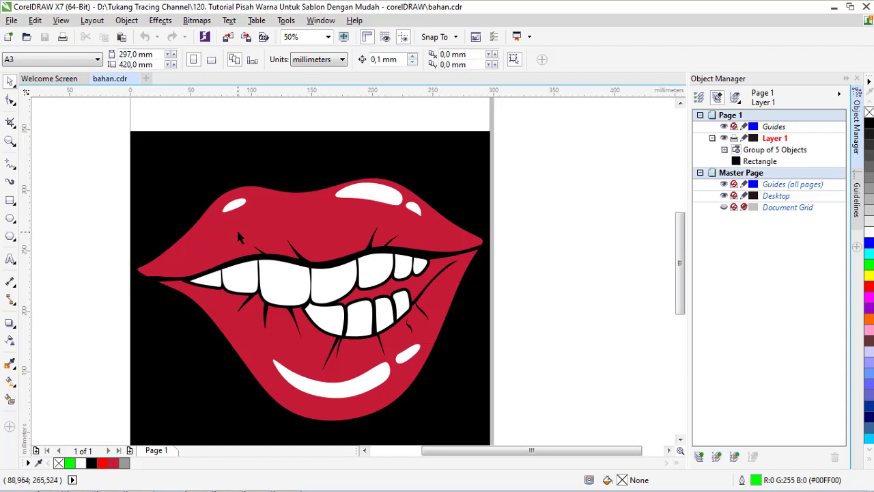
click(237, 228)
click(145, 59)
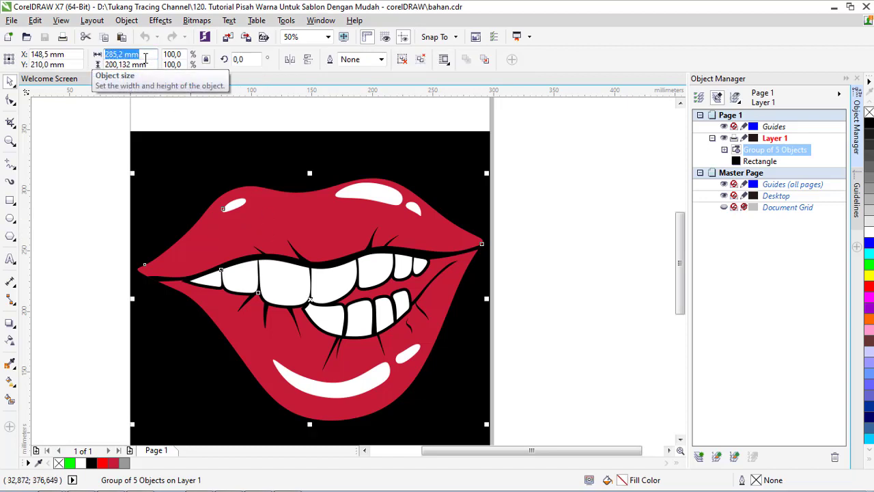
text(28cm)
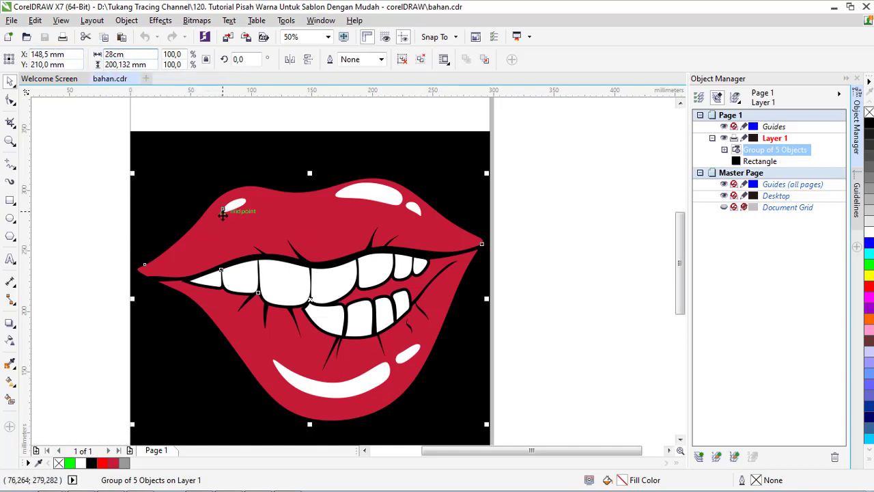
key(Return)
click(575, 268)
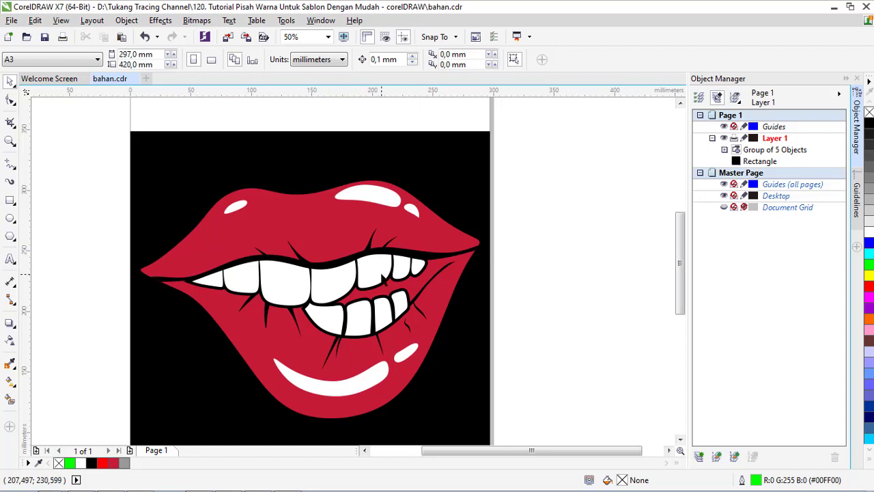
- Fill the black rectangle behind the lips with 40% Black gray (#999999)
click(386, 167)
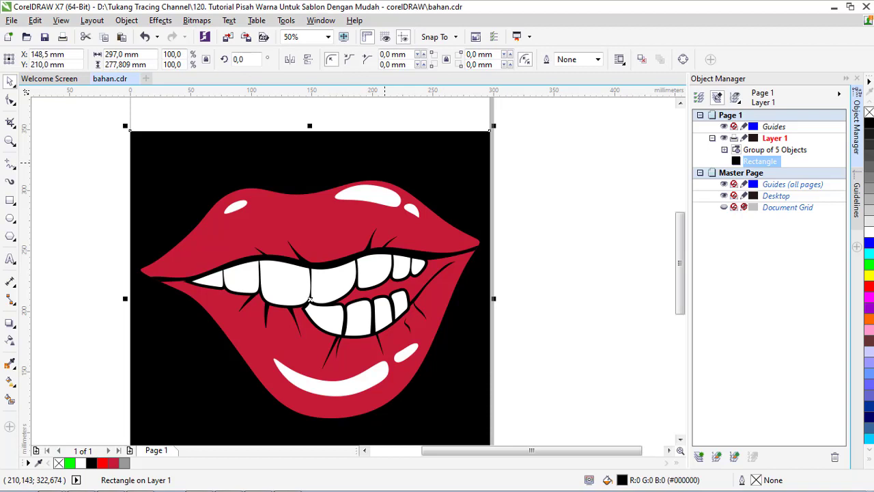
click(868, 193)
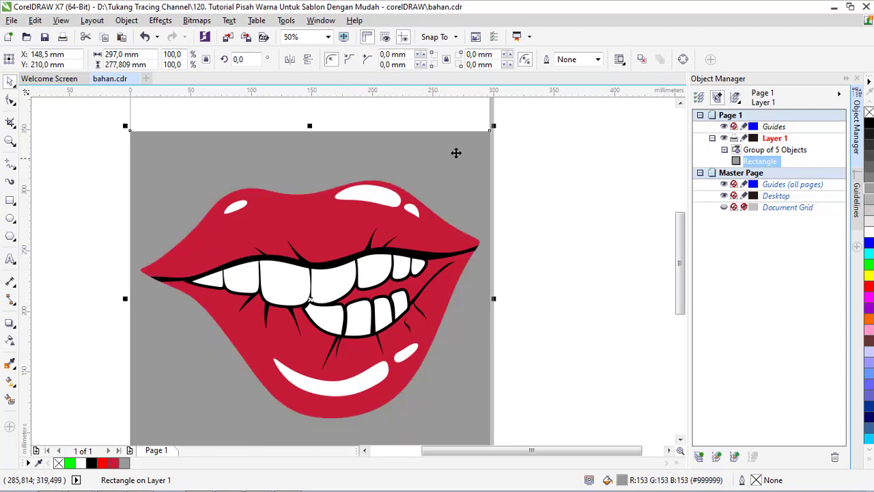
scroll(336, 144, down, 1)
scroll(290, 146, up, 1)
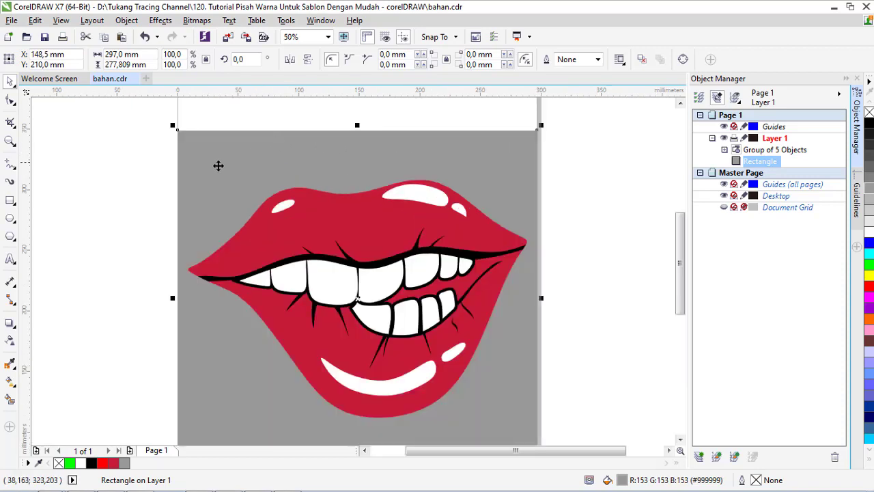
click(599, 282)
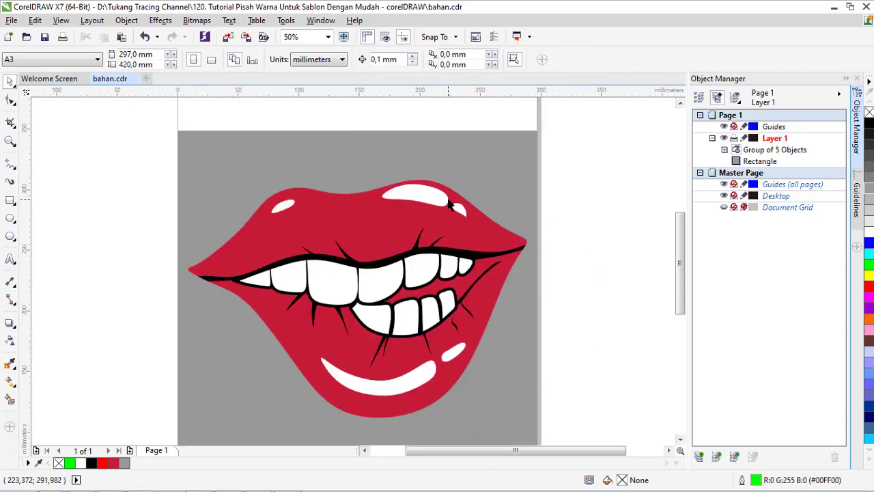
scroll(366, 199, down, 2)
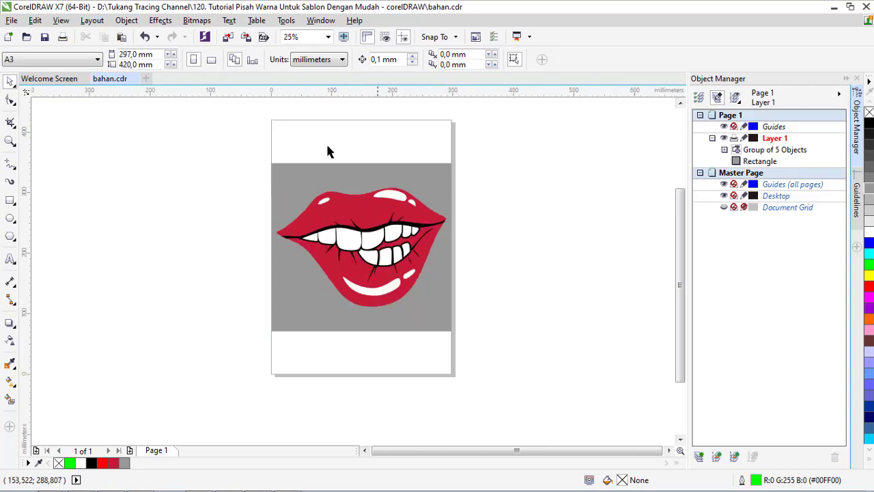
scroll(355, 219, up, 2)
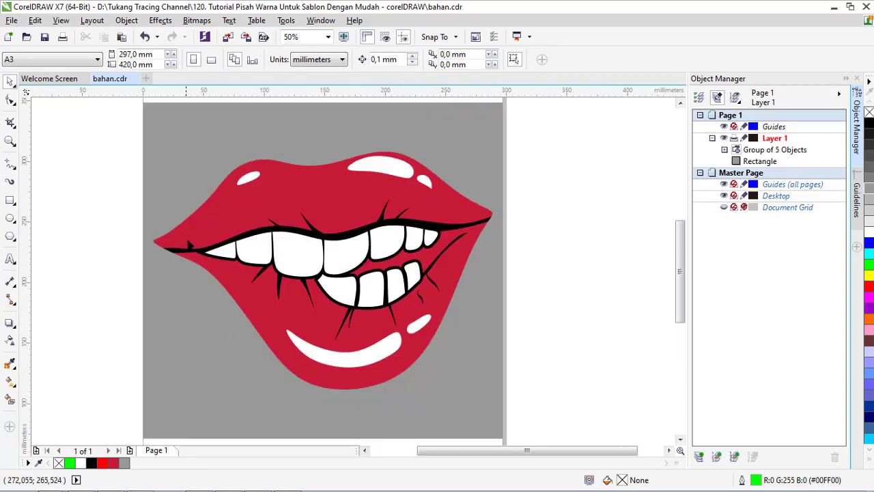
click(384, 193)
scroll(495, 231, up, 2)
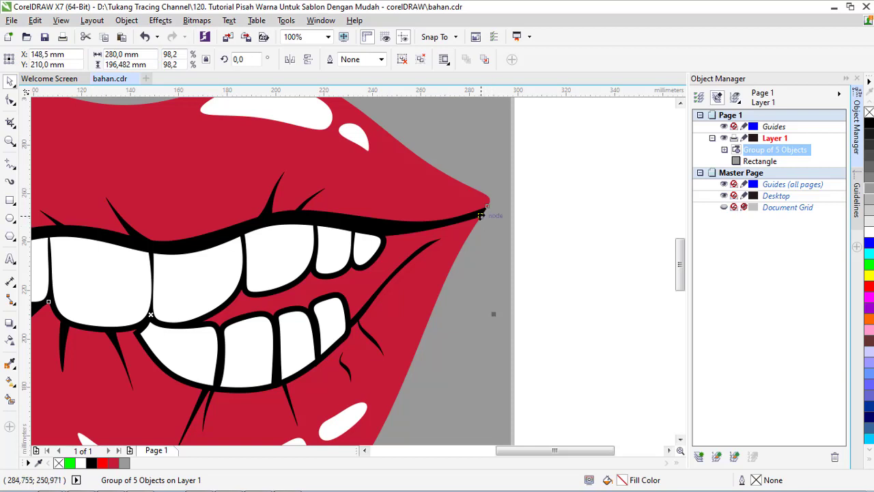
scroll(471, 235, down, 2)
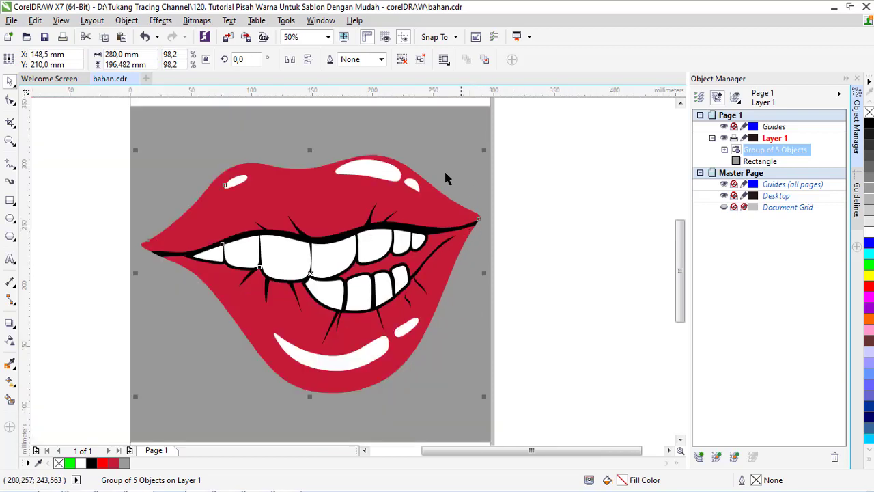
- Ungroup the lips into separate curves and select the red lip shape
click(565, 256)
click(425, 286)
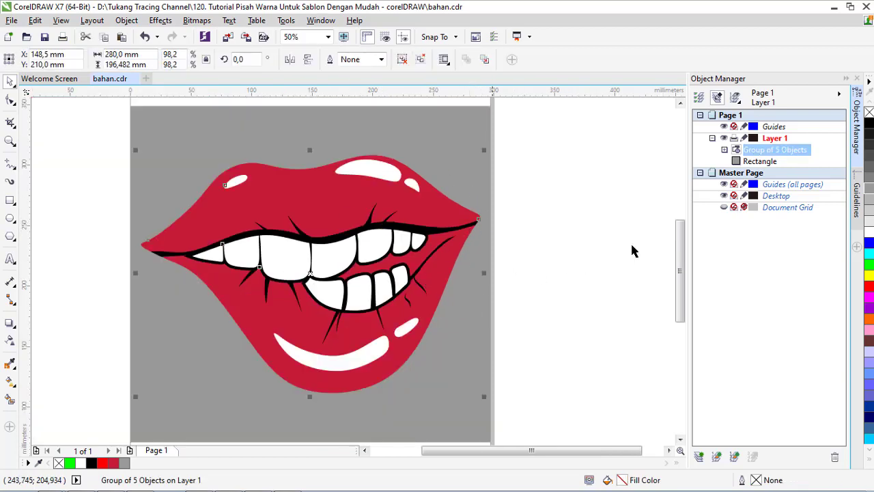
click(424, 59)
click(560, 209)
click(475, 219)
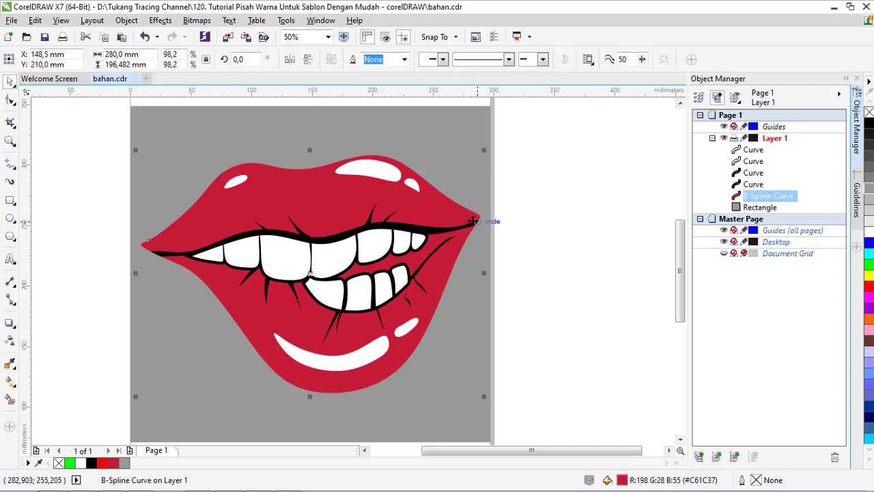
scroll(468, 220, up, 2)
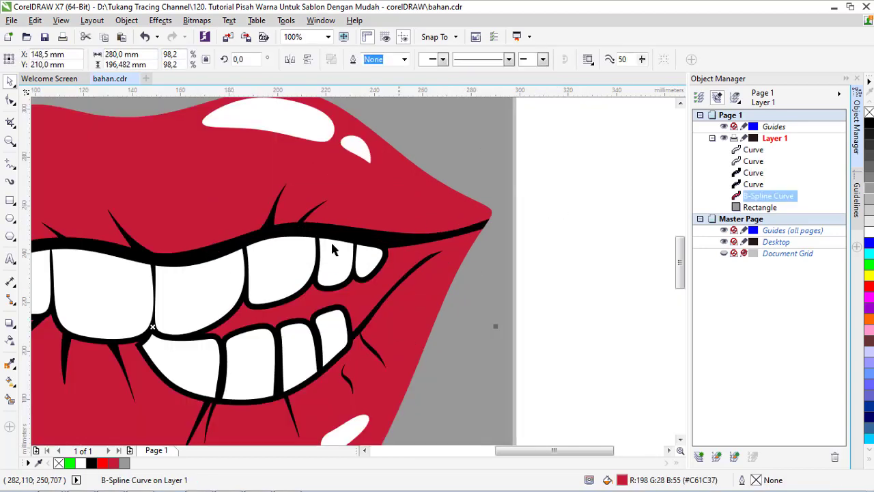
- Add a thick outward contour around the red lip shape
click(14, 324)
click(55, 336)
scroll(361, 234, down, 2)
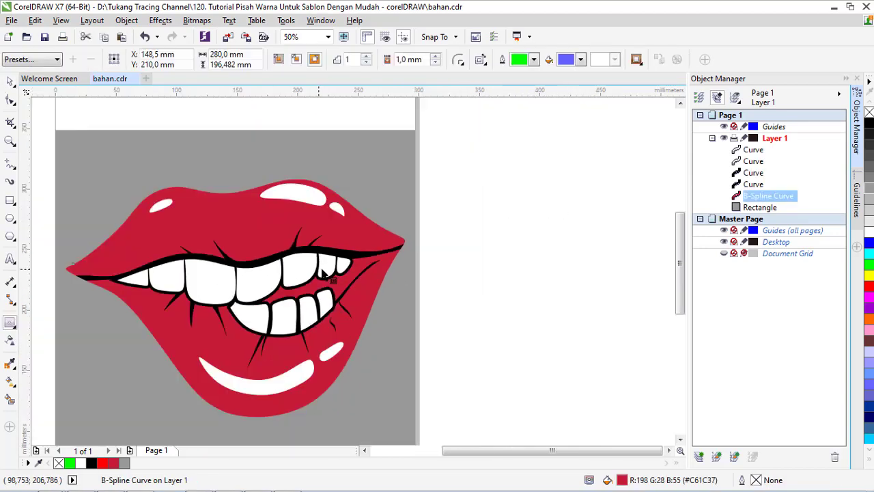
scroll(421, 248, up, 2)
drag(421, 249, 474, 240)
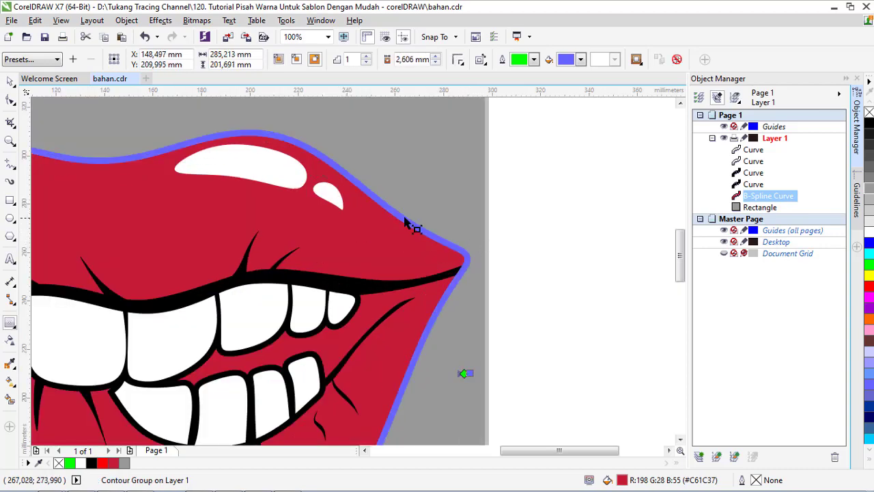
scroll(423, 235, down, 2)
scroll(410, 232, up, 5)
drag(404, 230, 396, 228)
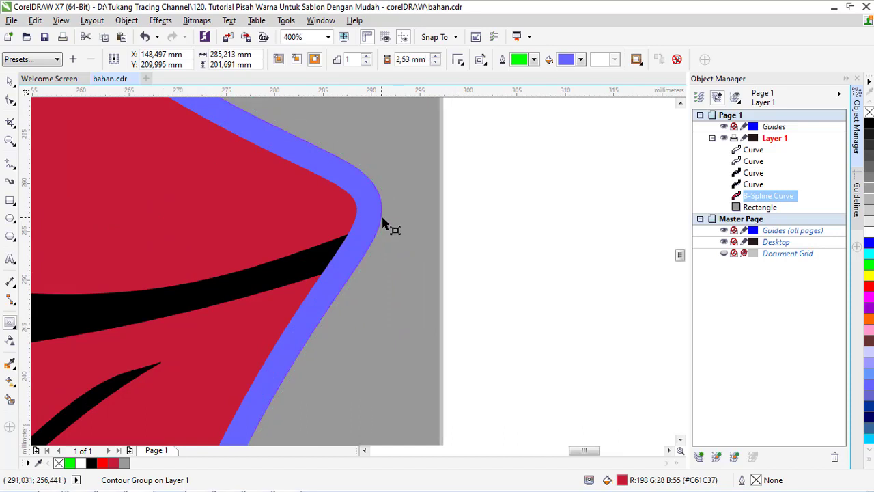
click(11, 81)
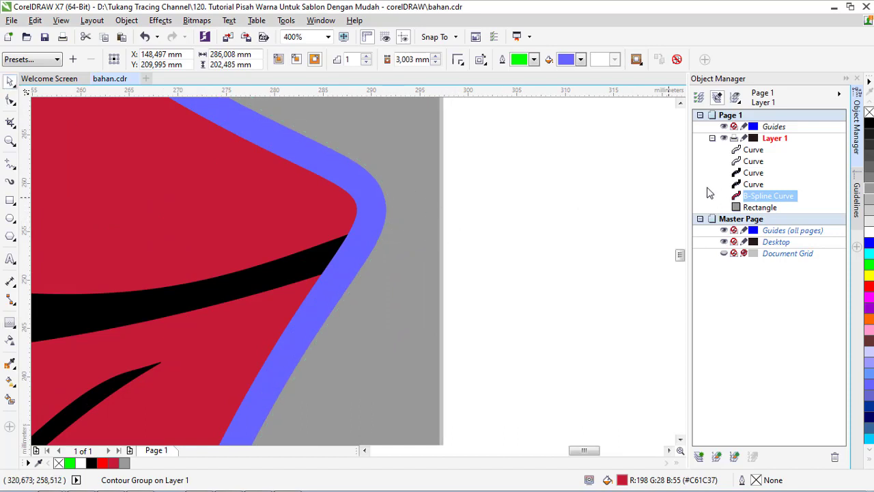
- Break the contour apart, fill its outline curve black, and select all six lip curves
drag(372, 251, 383, 269)
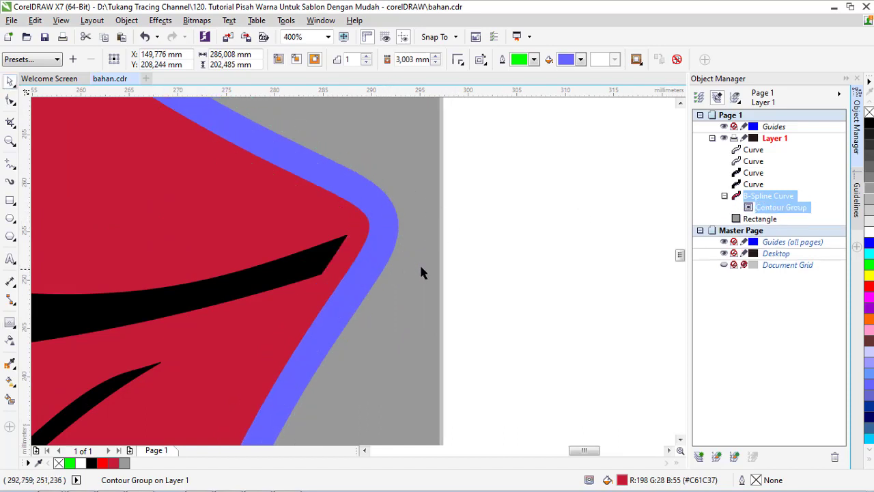
right_click(757, 207)
click(757, 230)
click(746, 207)
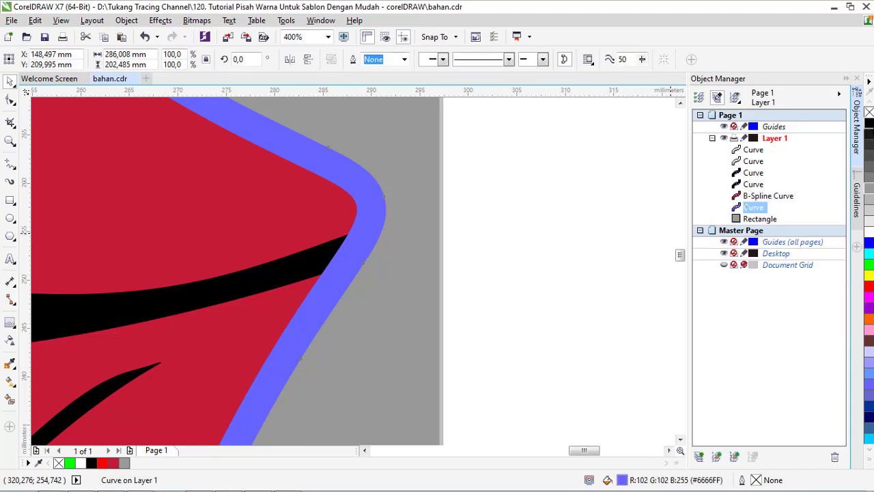
click(869, 124)
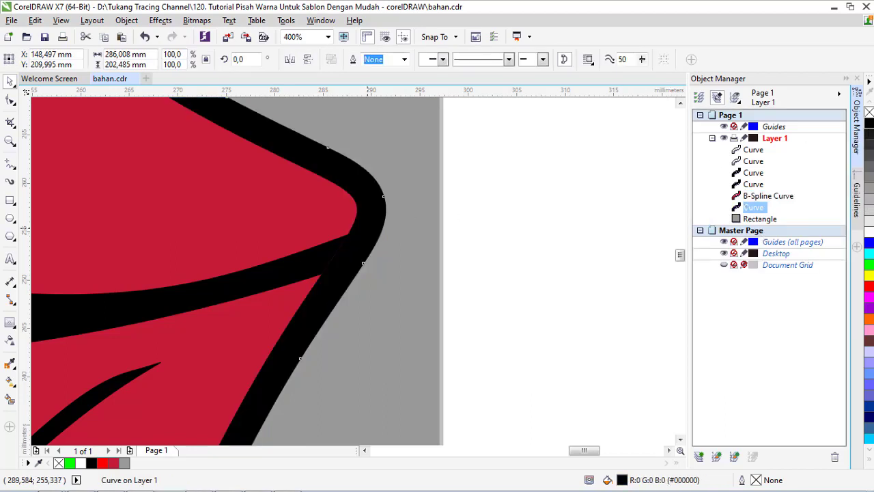
key(shift+F4)
click(418, 259)
drag(99, 161, 410, 349)
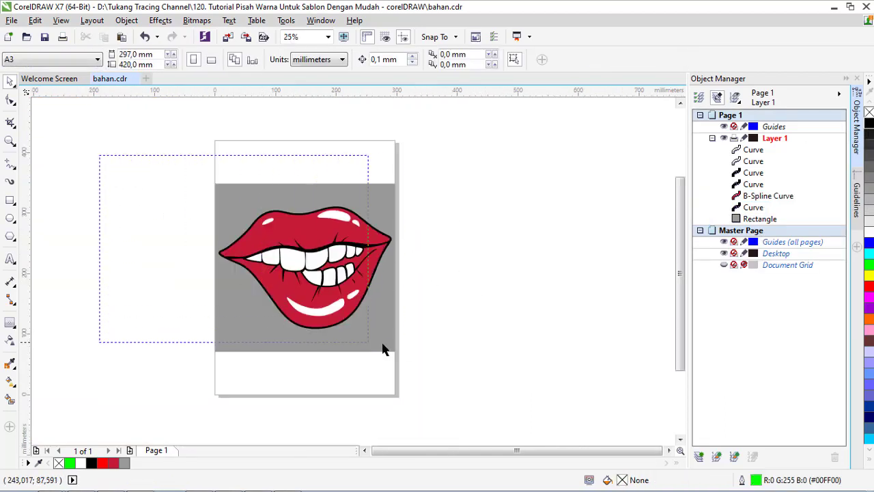
scroll(363, 279, up, 1)
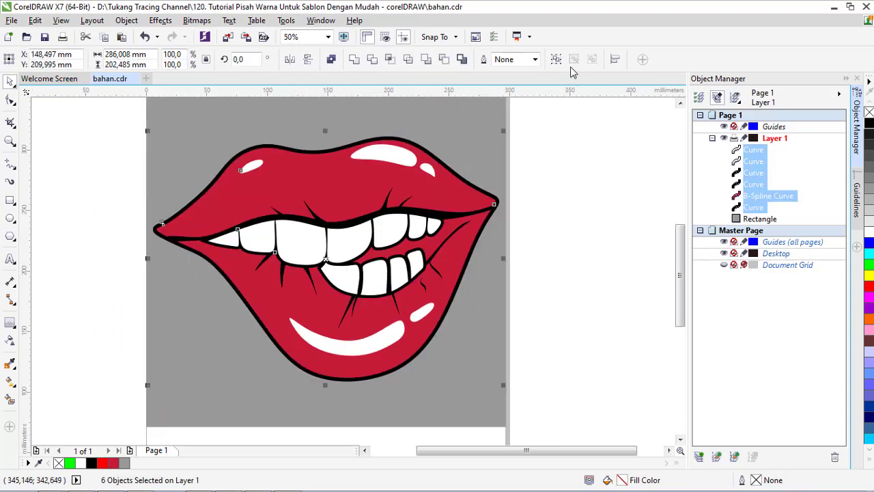
- Group the six lip curves into a single group
key(ctrl+g)
scroll(330, 260, down, 1)
scroll(316, 195, up, 1)
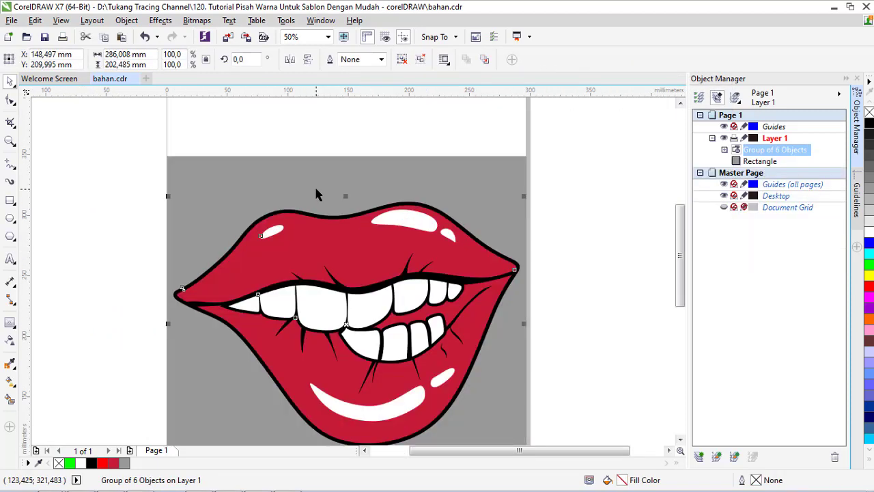
scroll(279, 195, down, 1)
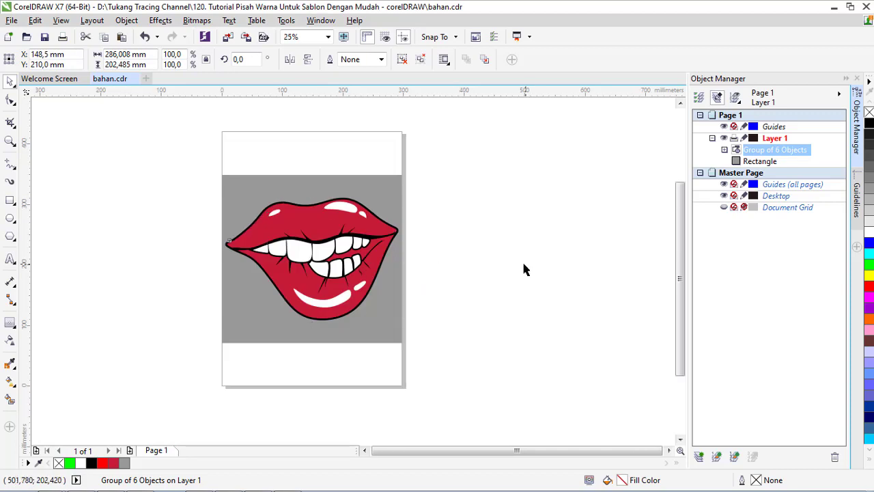
click(523, 269)
scroll(331, 216, up, 1)
click(328, 179)
scroll(343, 168, down, 1)
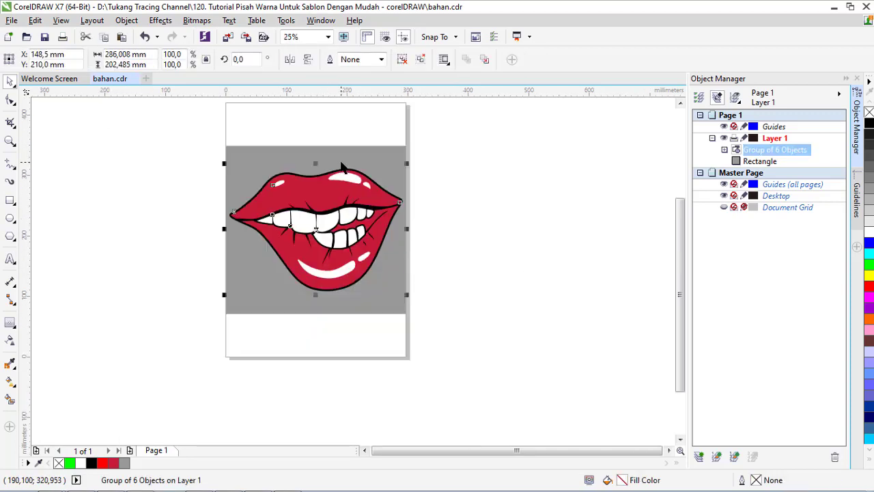
- Stretch the grey rectangle to 307 mm tall, then bring the project folder forward
click(333, 309)
scroll(311, 280, up, 1)
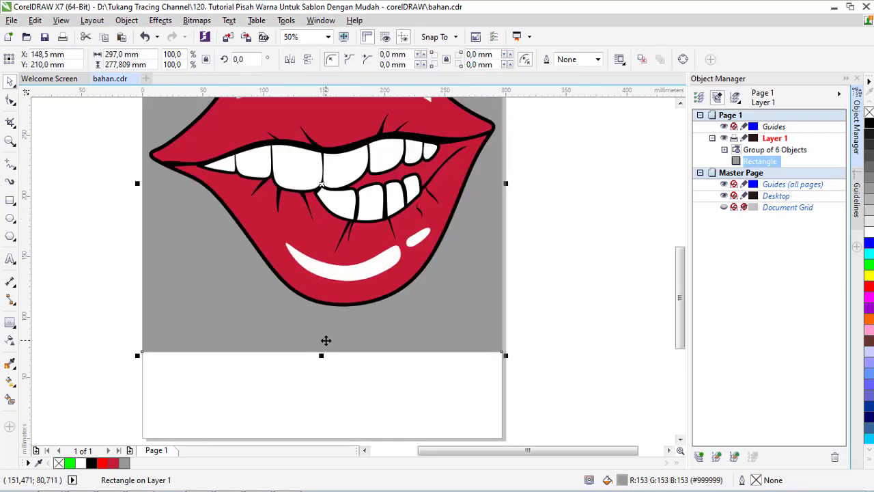
scroll(324, 339, down, 1)
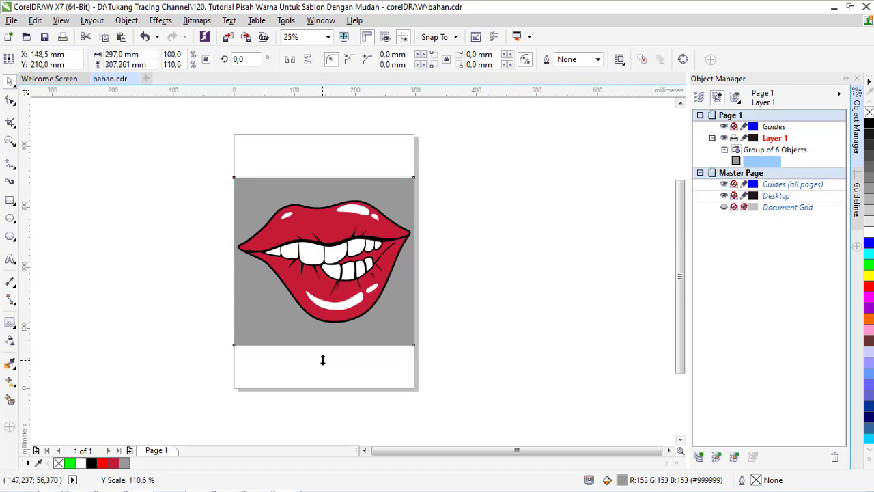
drag(323, 351, 324, 360)
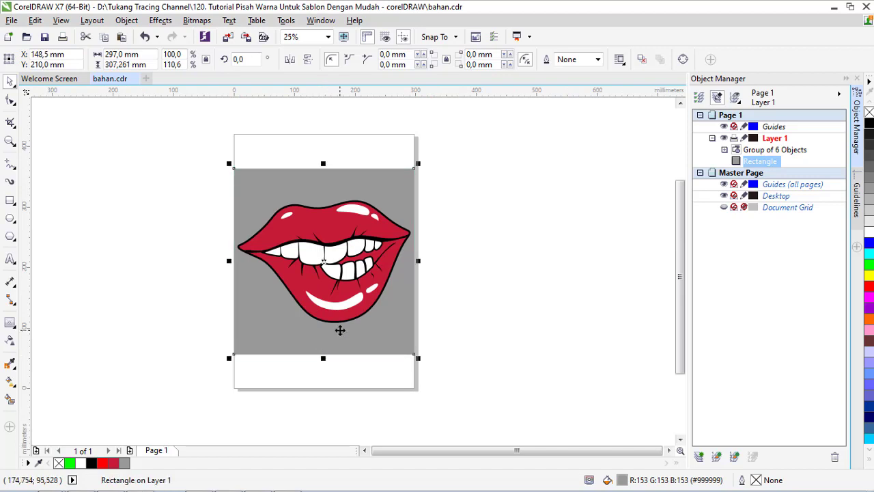
click(474, 260)
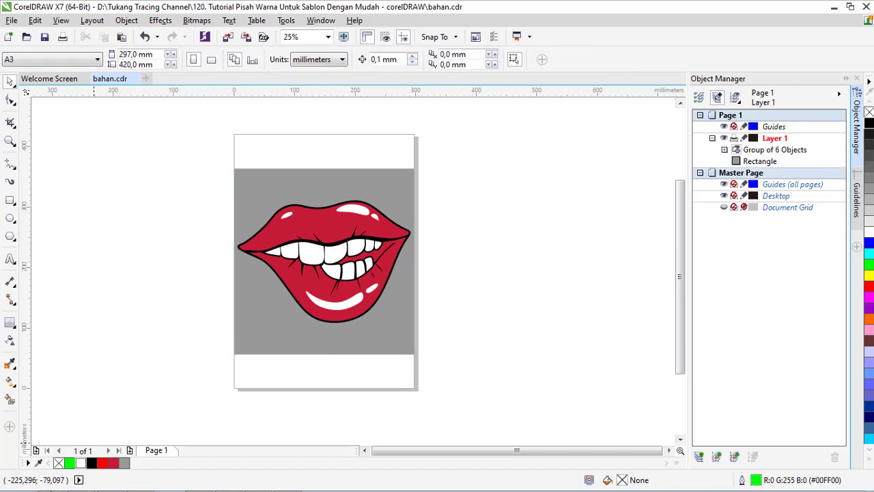
click(74, 440)
- Open 1 A plus.cdr and copy its single right-hand cross mark
double_click(307, 195)
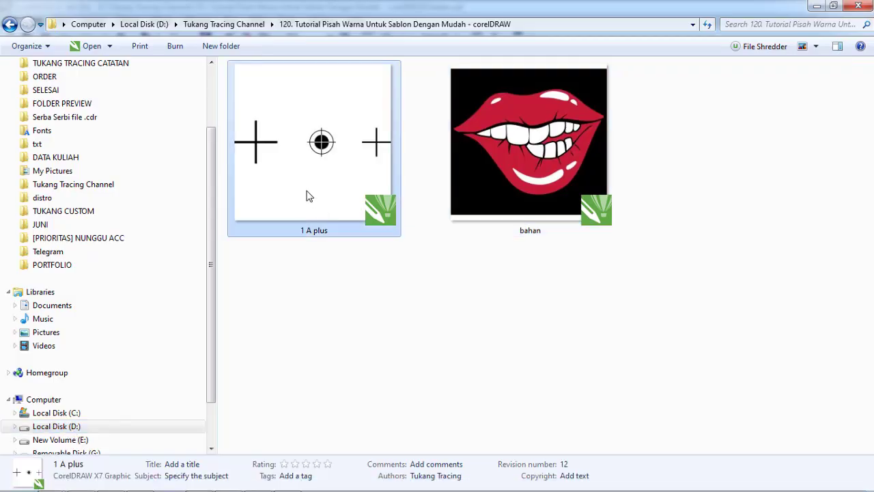
scroll(401, 253, up, 2)
click(551, 269)
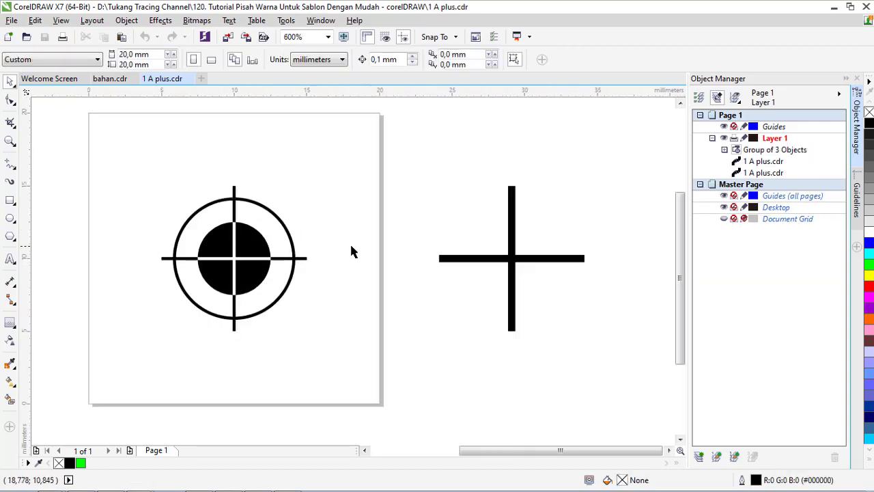
click(487, 263)
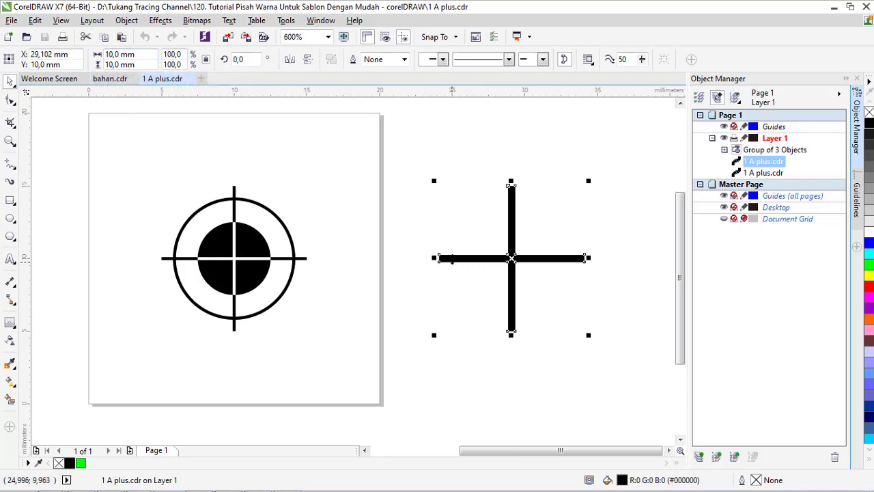
right_click(451, 262)
click(481, 287)
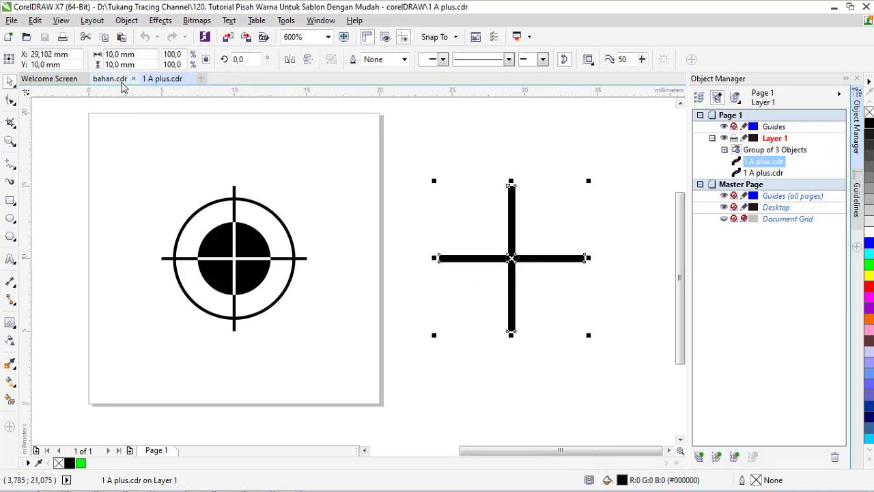
- Paste the 10 mm cross mark into bahan.cdr and place it above the lips
click(115, 83)
scroll(334, 217, up, 2)
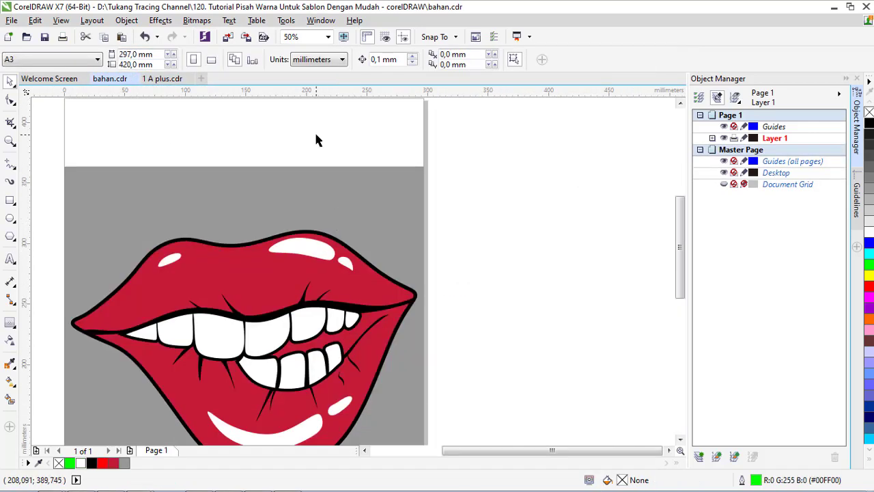
right_click(316, 135)
click(349, 217)
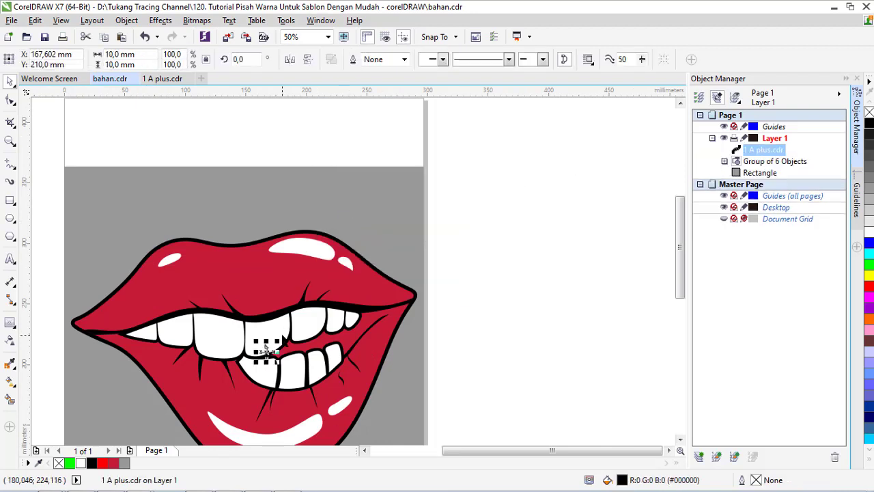
drag(267, 348, 240, 199)
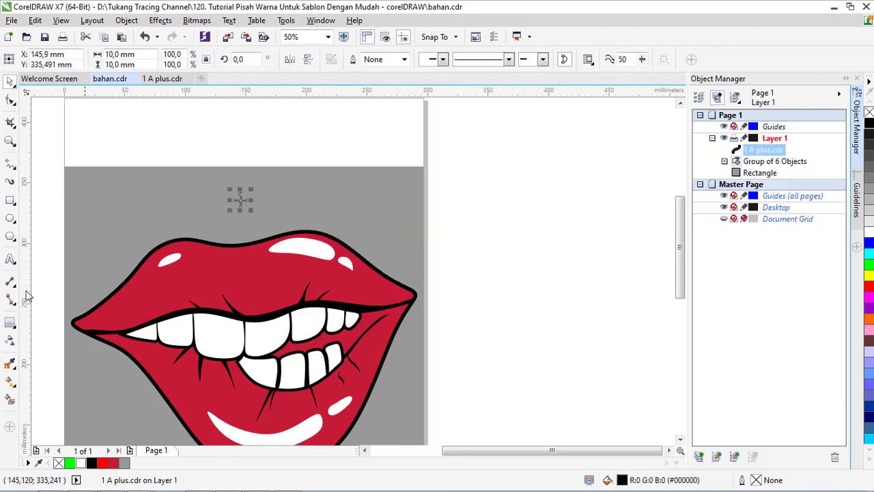
click(10, 200)
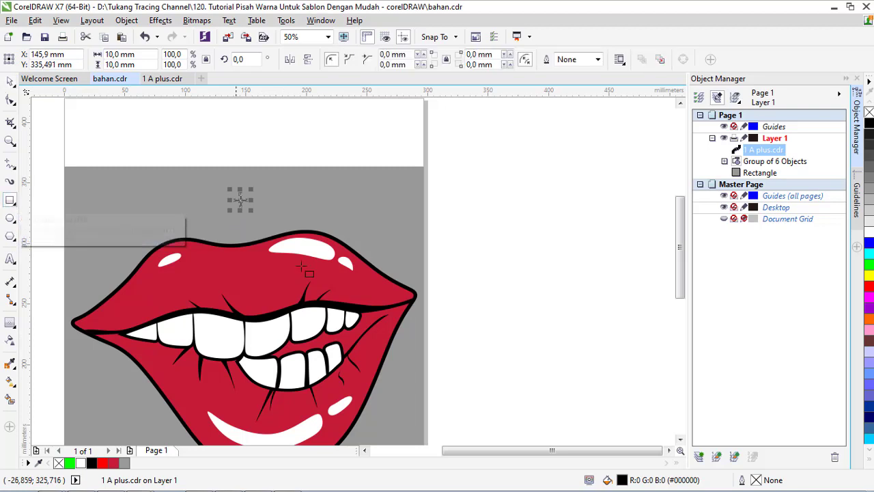
scroll(369, 253, right, 2)
scroll(437, 239, up, 1)
drag(308, 209, 310, 262)
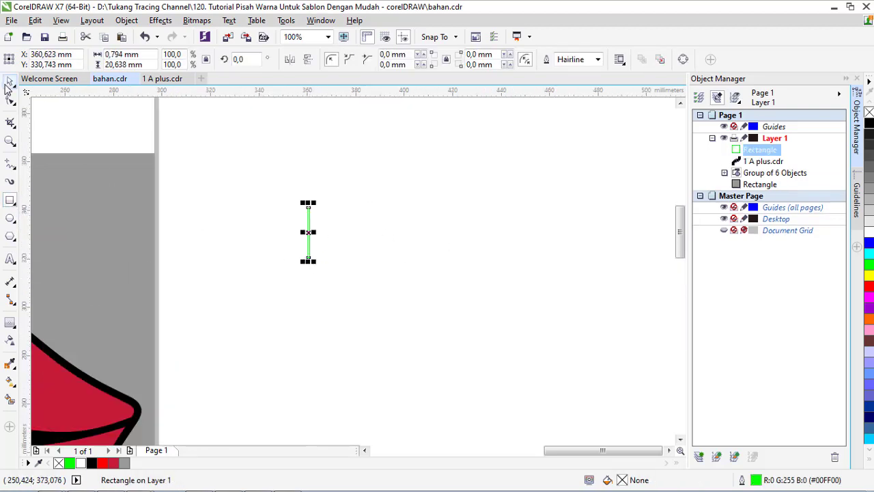
right_click(91, 463)
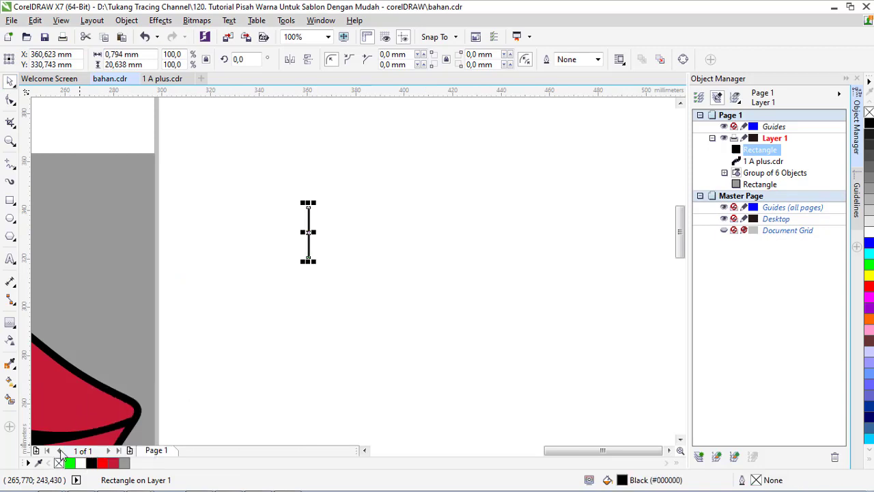
scroll(309, 258, up, 1)
key(ctrl+c)
key(ctrl+v)
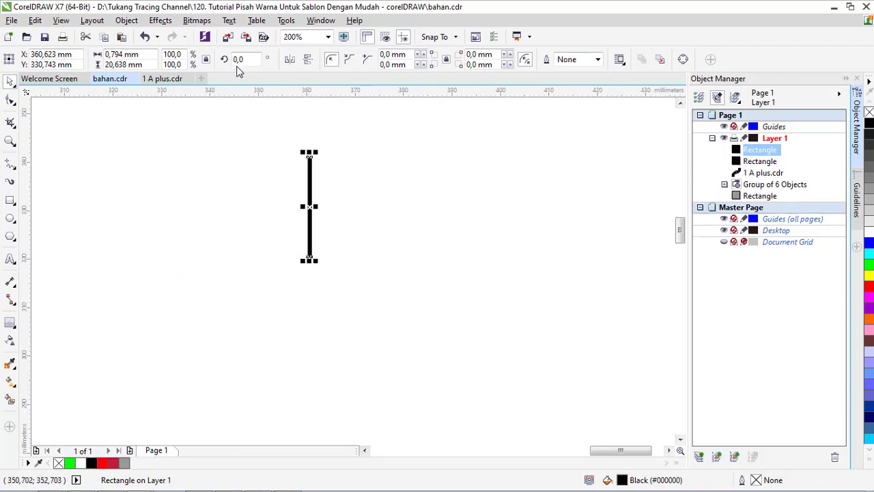
text(9)
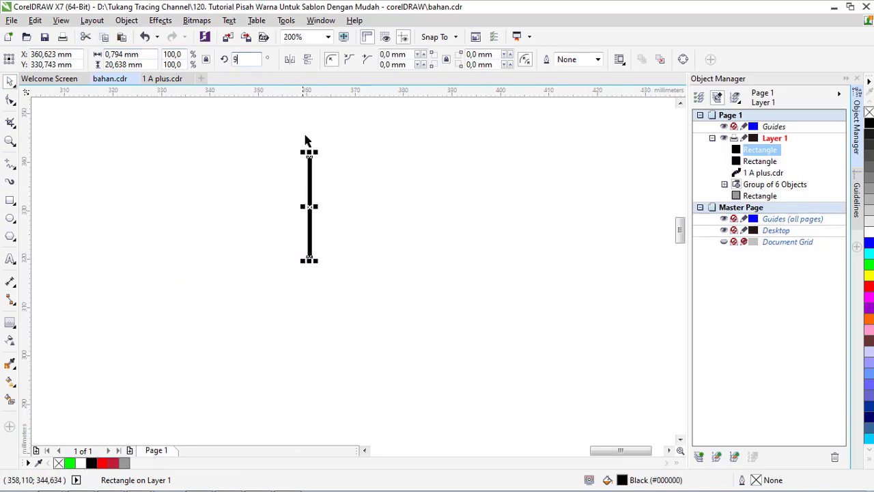
text(0)
key(Return)
scroll(271, 164, down, 1)
scroll(299, 195, down, 1)
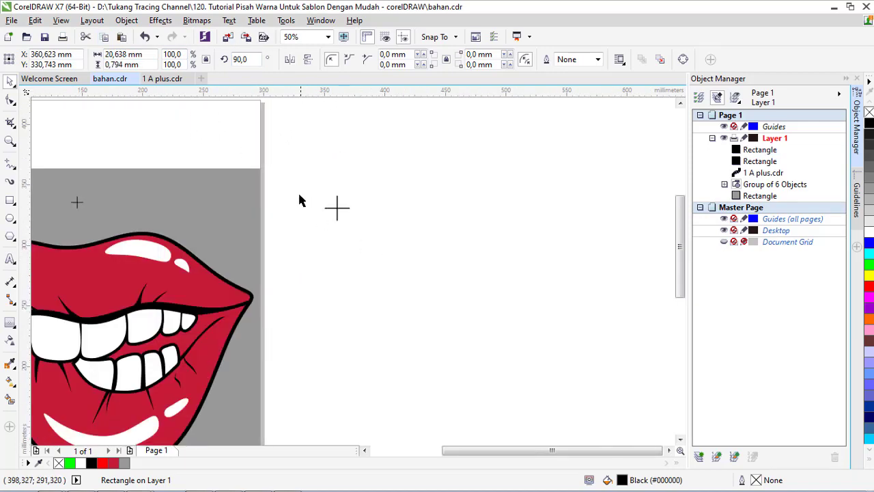
scroll(287, 171, up, 2)
click(283, 157)
scroll(418, 212, down, 1)
drag(503, 299, 293, 150)
scroll(308, 239, down, 2)
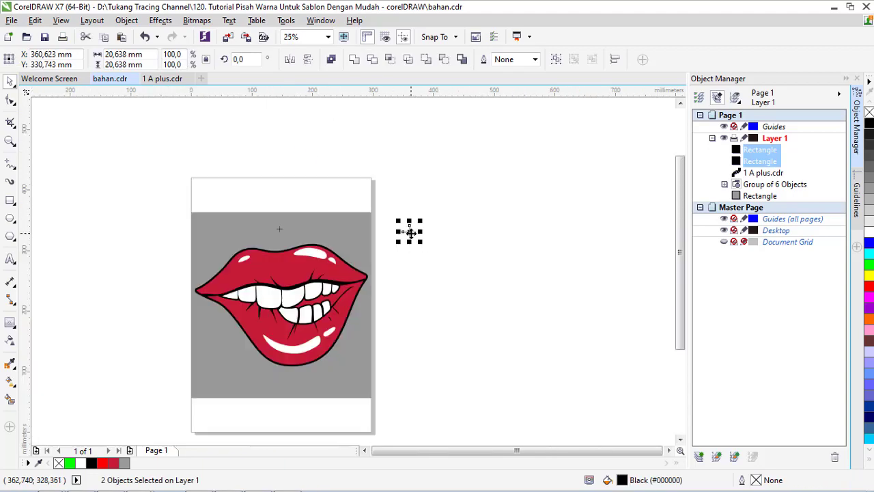
scroll(294, 236, up, 2)
click(271, 226)
scroll(286, 205, down, 1)
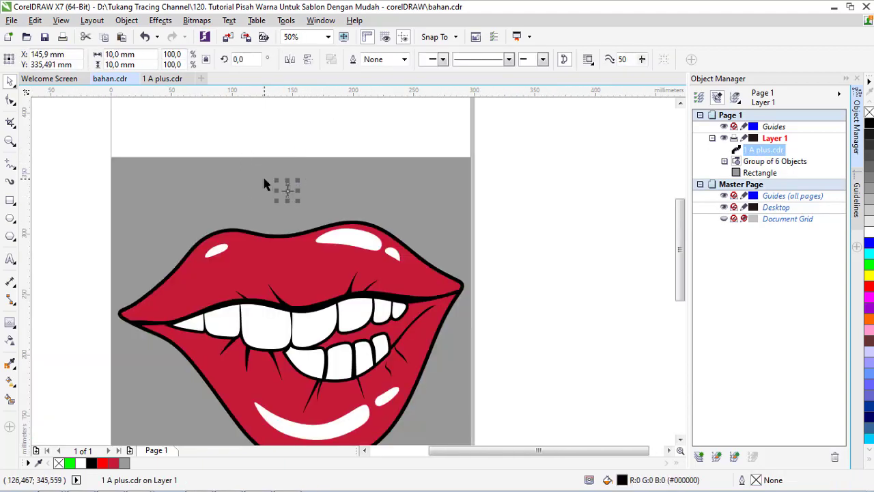
- Duplicate the top cross mark with copy and paste
scroll(277, 174, down, 1)
scroll(307, 234, up, 1)
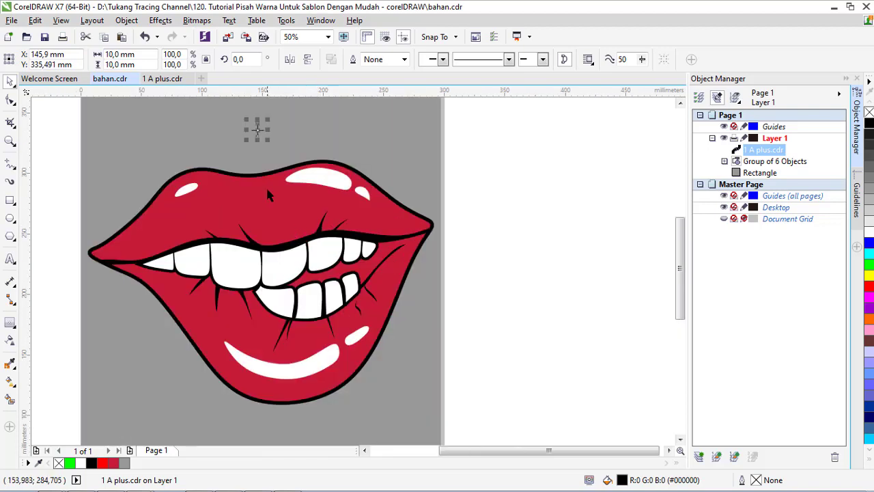
scroll(268, 194, down, 1)
scroll(258, 202, up, 1)
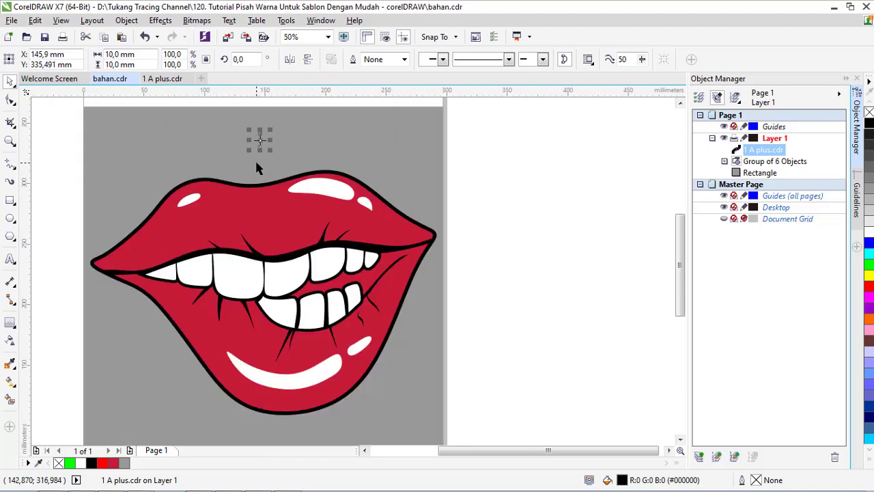
key(ctrl+c)
key(ctrl+v)
- Move the duplicate mark below the lips and weld both marks into one object
scroll(261, 141, down, 1)
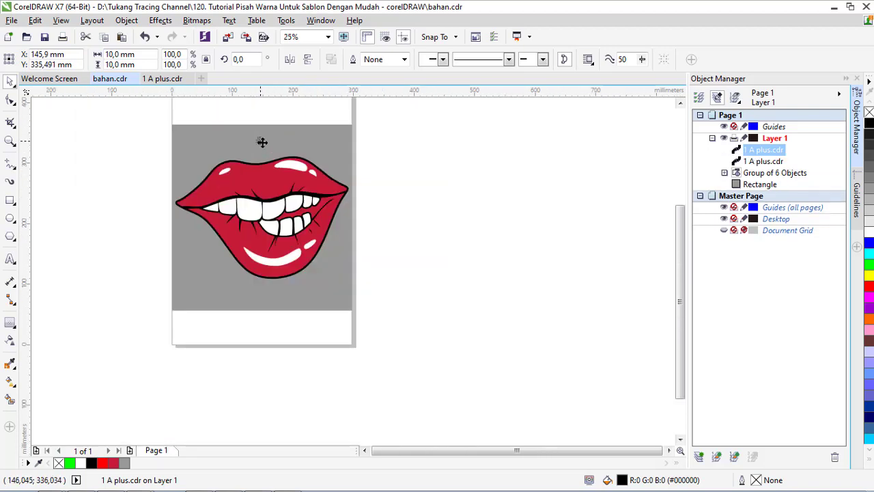
drag(262, 141, 271, 293)
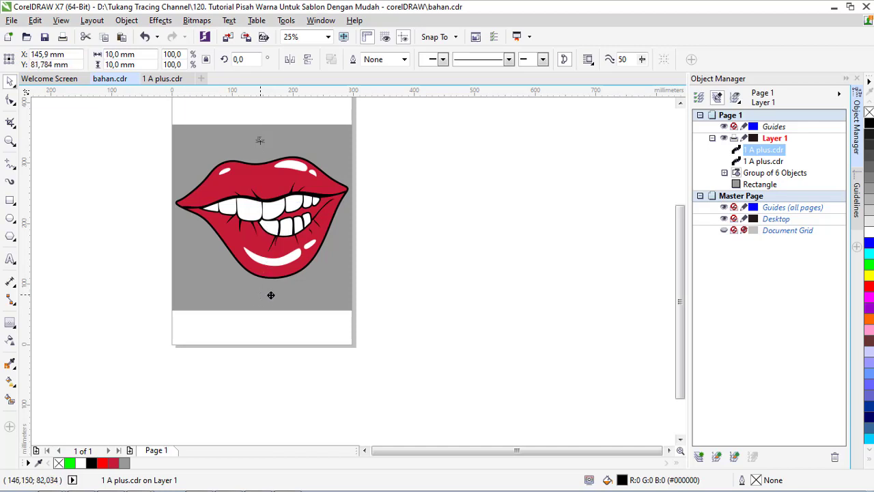
drag(242, 111, 280, 310)
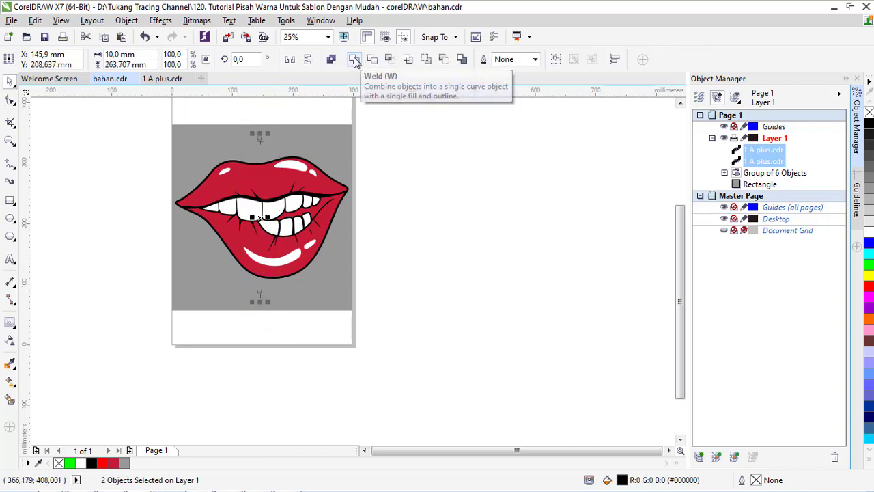
click(354, 61)
shift+click(307, 200)
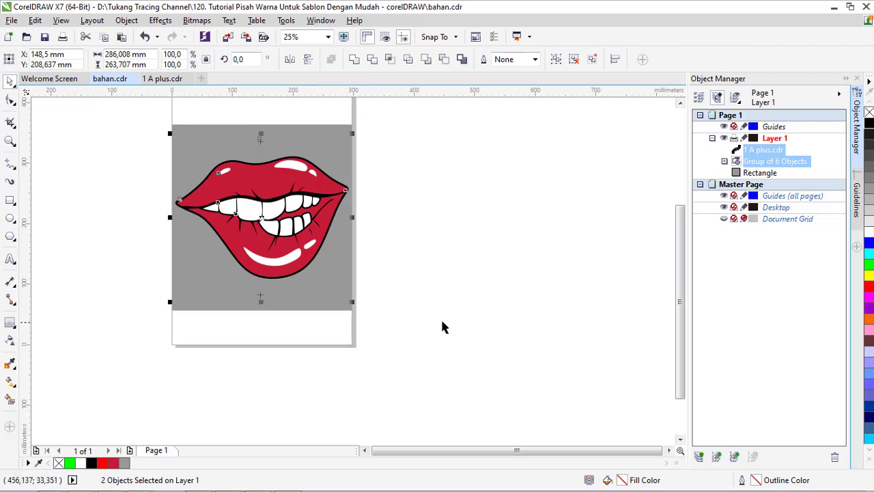
- Select the small 1 A plus.cdr curve together with the lips group
mouse_move(423, 362)
mouse_down()
mouse_move(99, 111)
mouse_move(94, 98)
mouse_up()
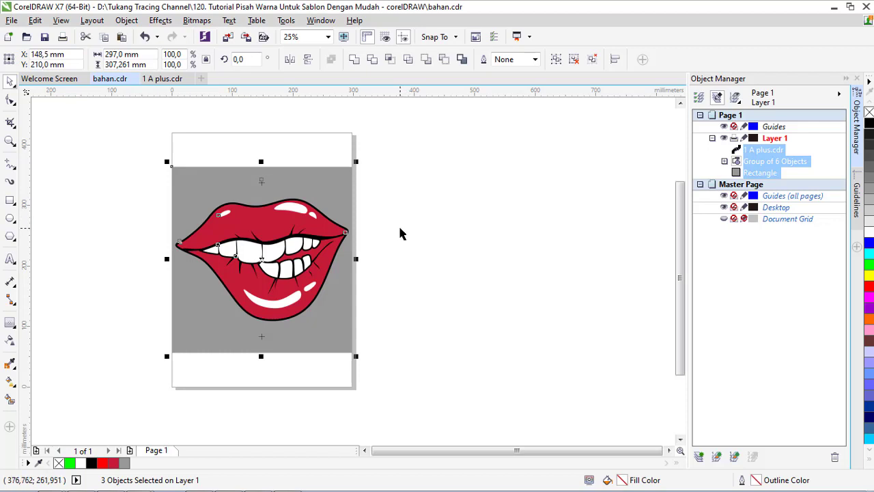
click(431, 289)
scroll(269, 333, up, 2)
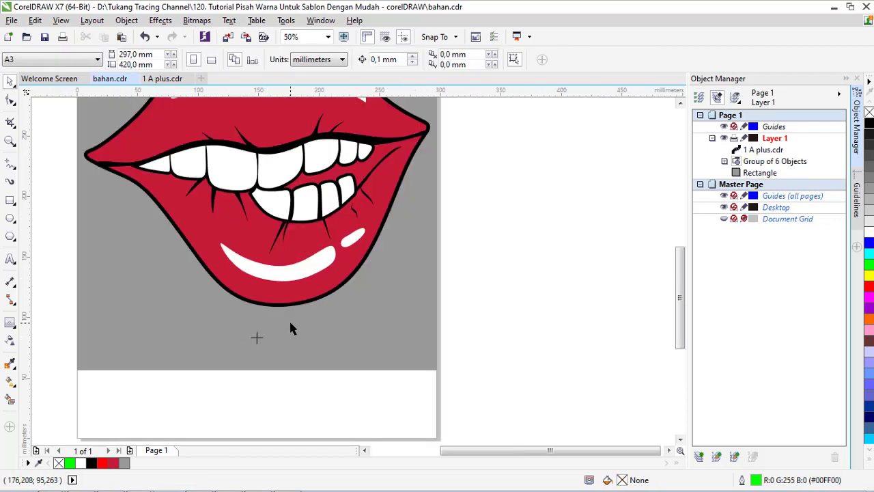
click(256, 340)
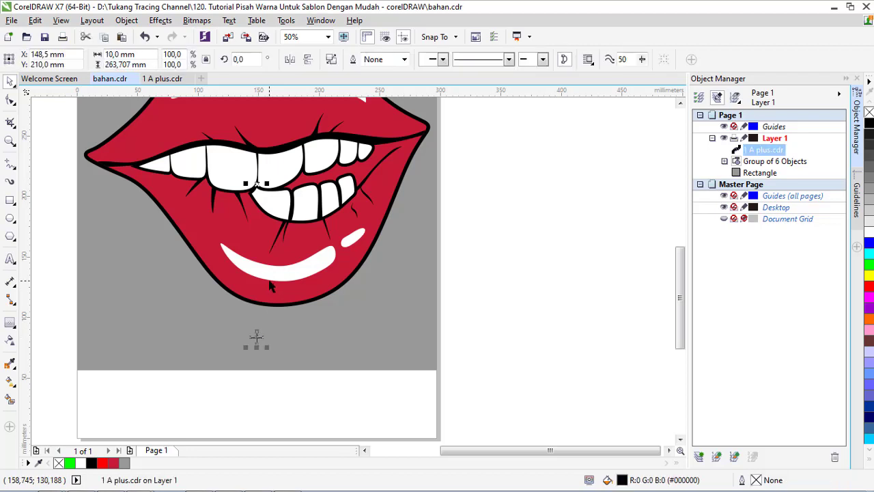
shift+click(233, 276)
scroll(235, 278, down, 1)
scroll(242, 273, up, 1)
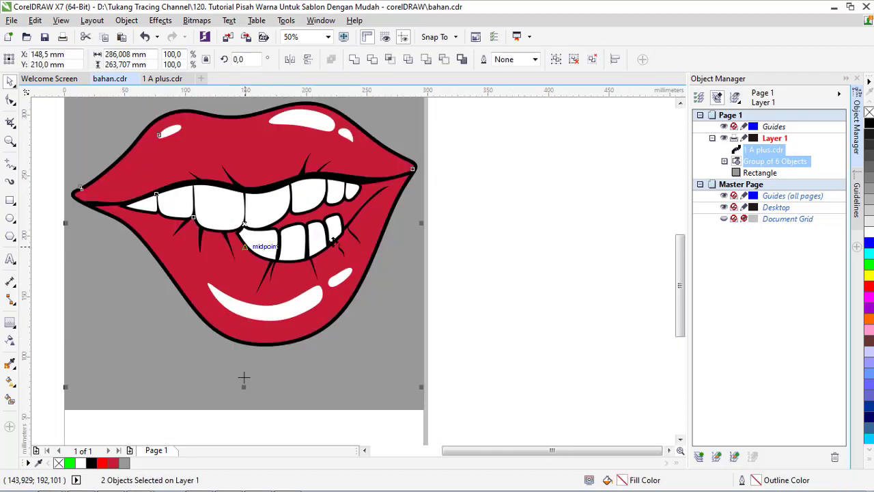
- Group the 1 A plus.cdr curve and the lips into a group of 2 objects
click(556, 60)
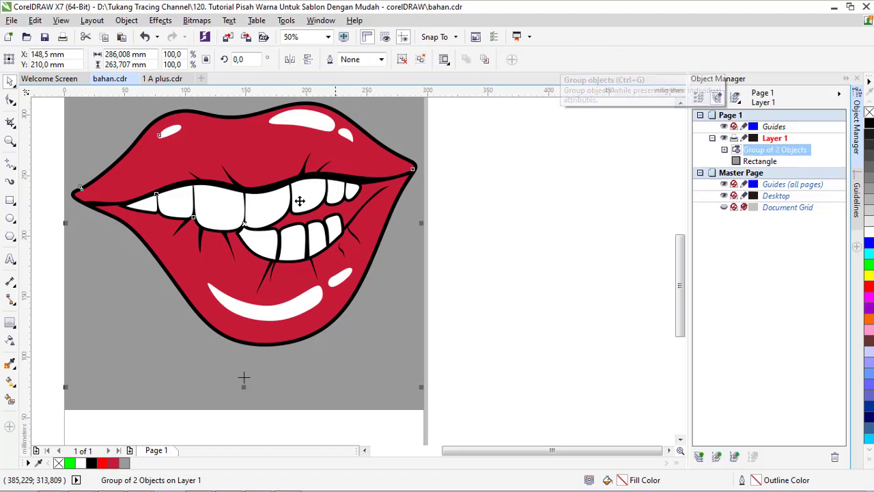
scroll(349, 232, down, 2)
click(399, 266)
scroll(285, 243, up, 1)
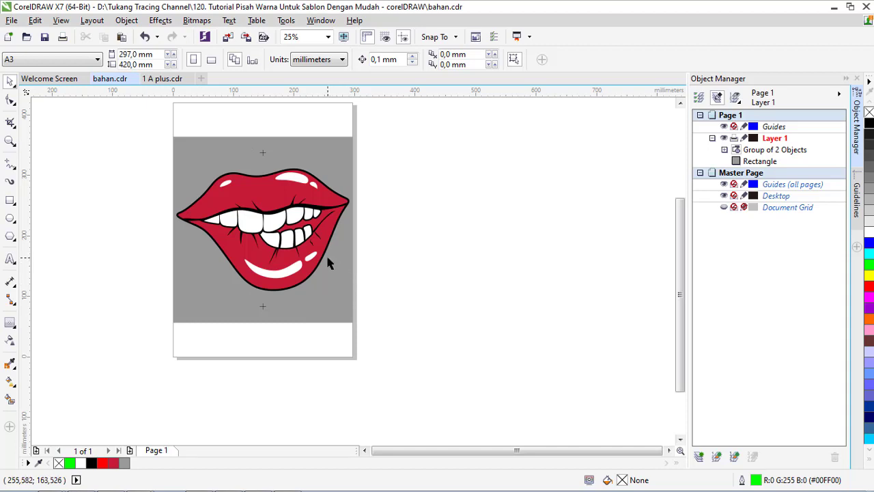
scroll(327, 253, up, 1)
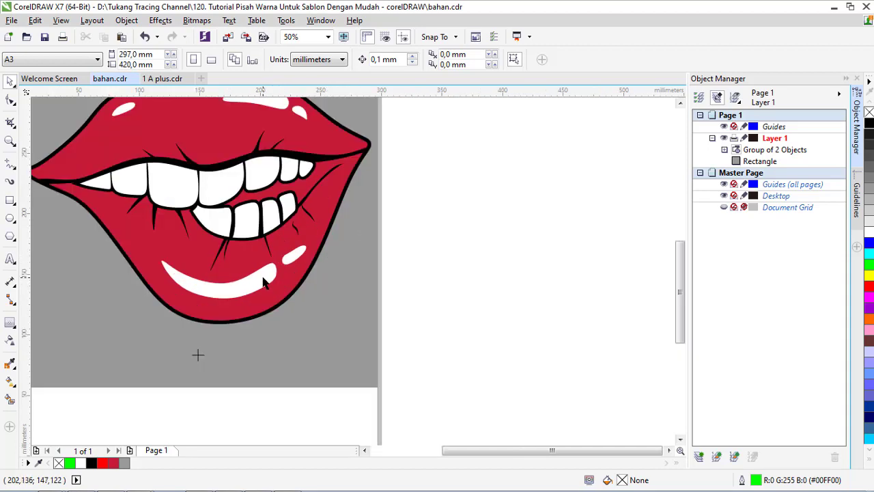
scroll(272, 285, down, 2)
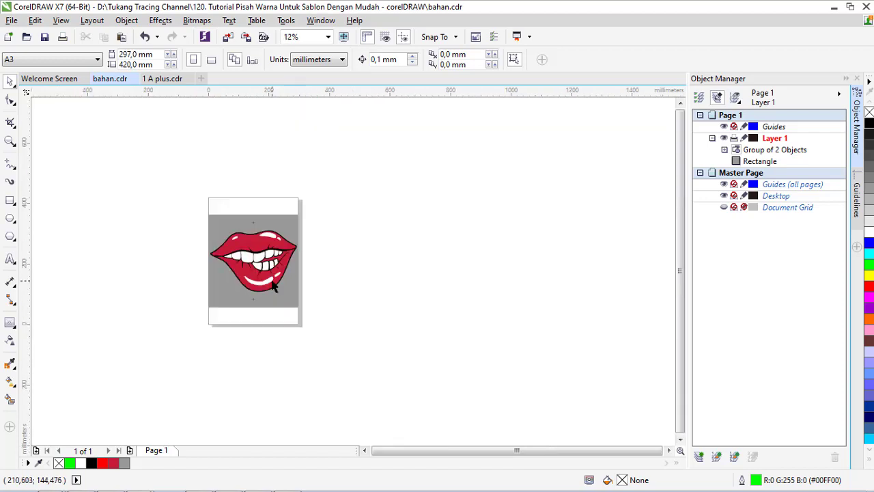
scroll(263, 255, up, 1)
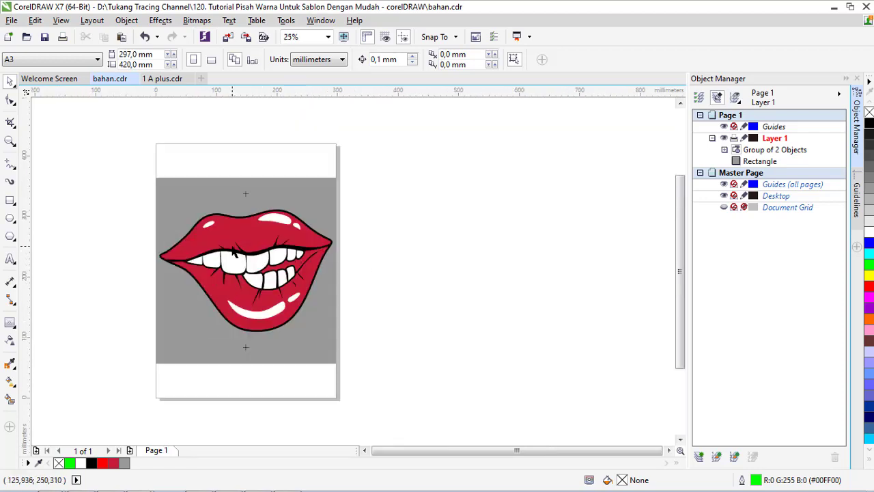
- Duplicate the lips group and place the copy to the right
click(248, 257)
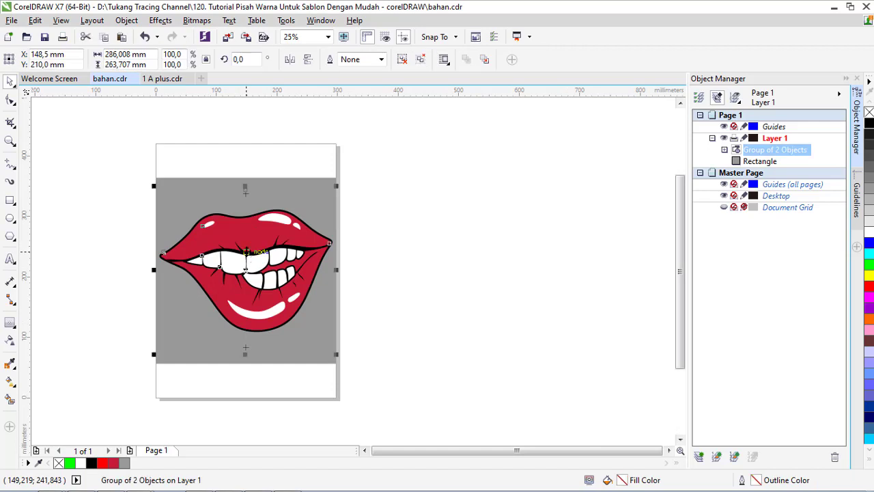
key(ctrl+d)
drag(246, 257, 433, 257)
- Duplicate both lips groups below the first pair, forming a two-by-two grid
shift+click(285, 252)
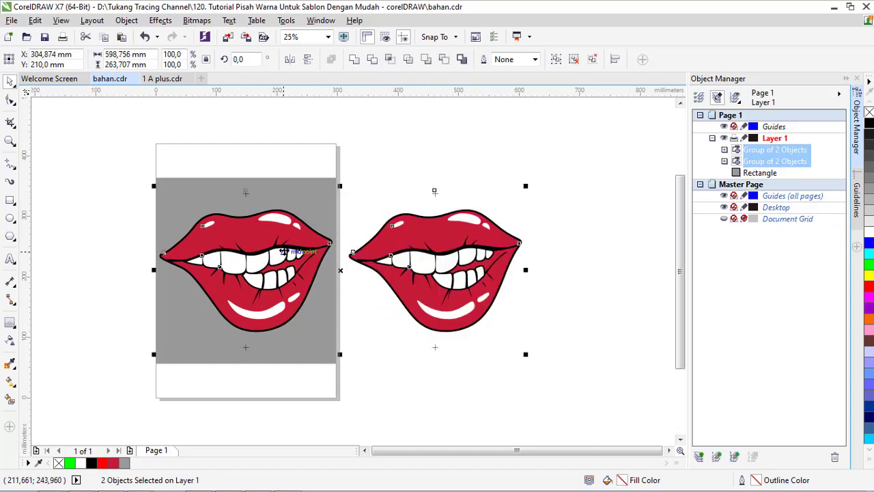
key(ctrl+d)
scroll(285, 252, down, 1)
drag(286, 253, 283, 349)
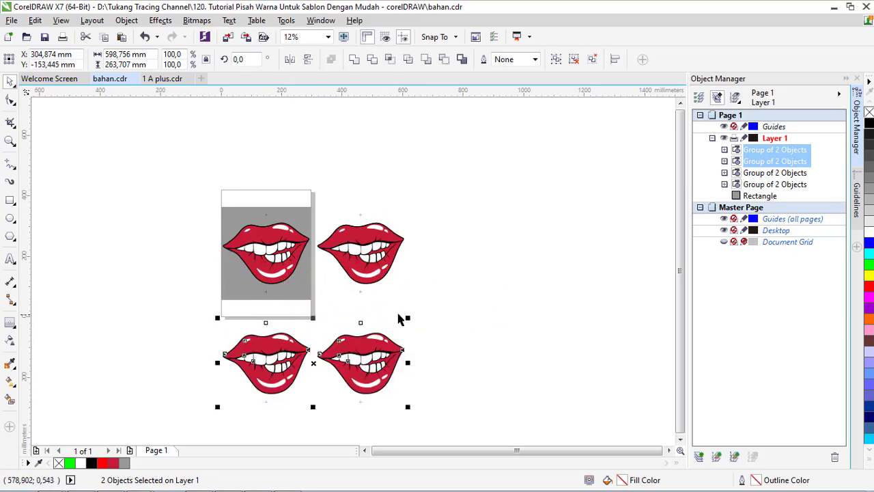
click(400, 316)
scroll(361, 264, up, 1)
scroll(369, 209, down, 1)
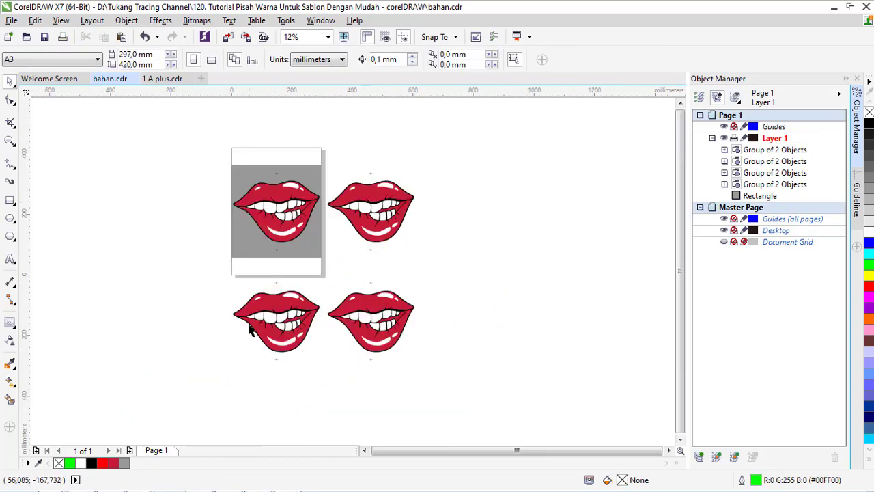
scroll(363, 209, up, 1)
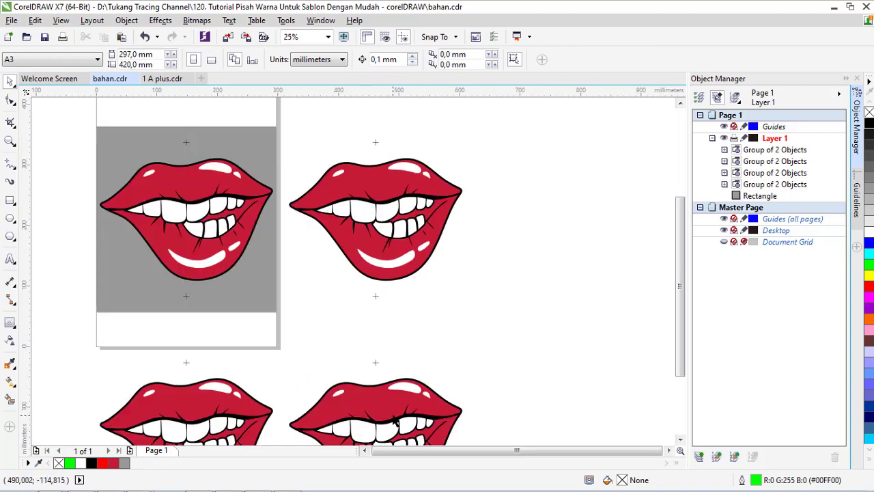
- Ungroup All on the upper-right lips copy, splitting it into separate curves
click(393, 417)
scroll(409, 328, down, 1)
click(416, 312)
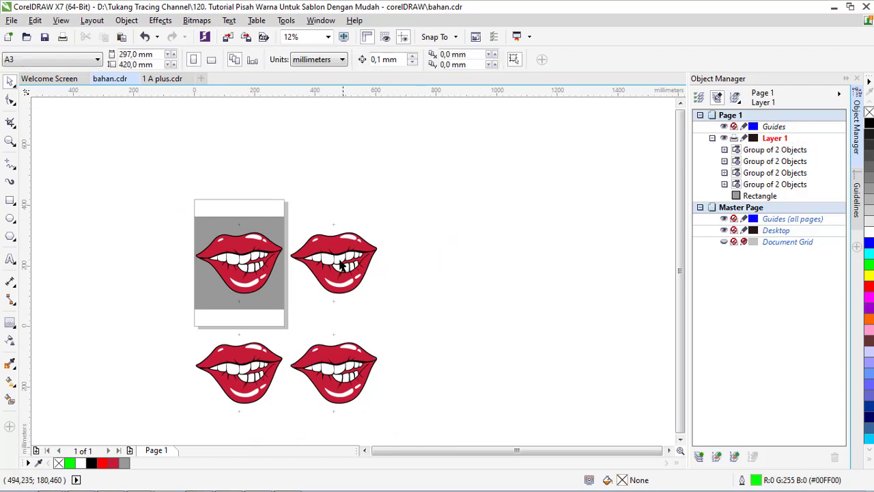
scroll(344, 256, up, 1)
click(346, 251)
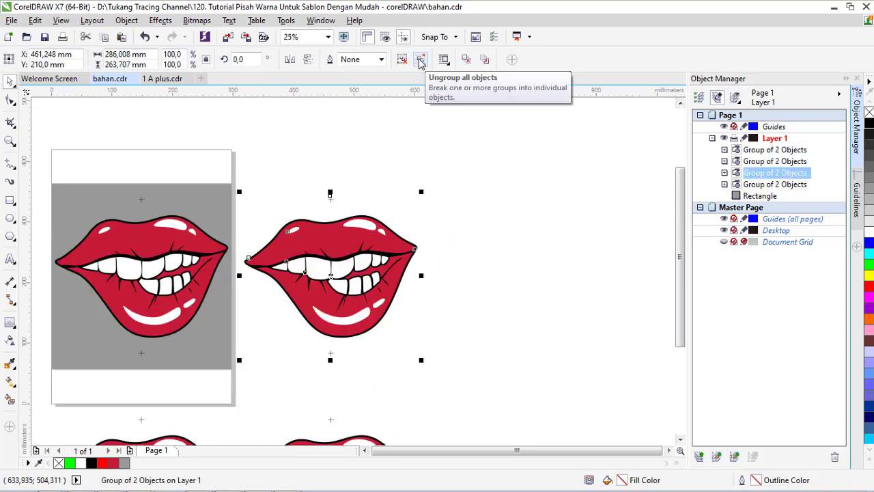
click(420, 60)
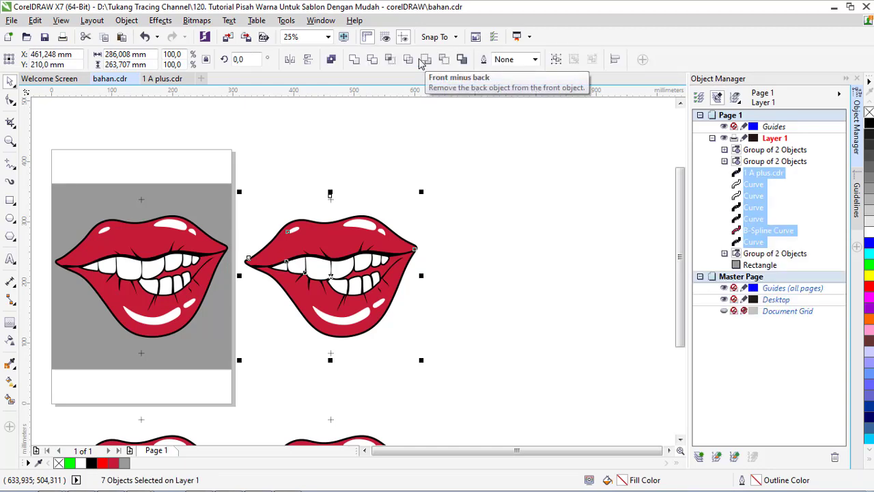
click(432, 217)
- Inspect the ungrouped lips' curves, including the white highlight curve
scroll(342, 213, up, 1)
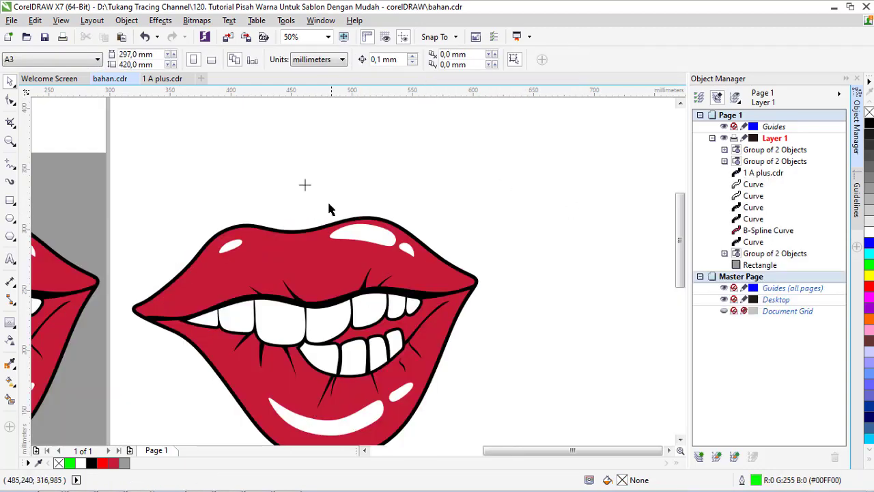
scroll(309, 174, down, 1)
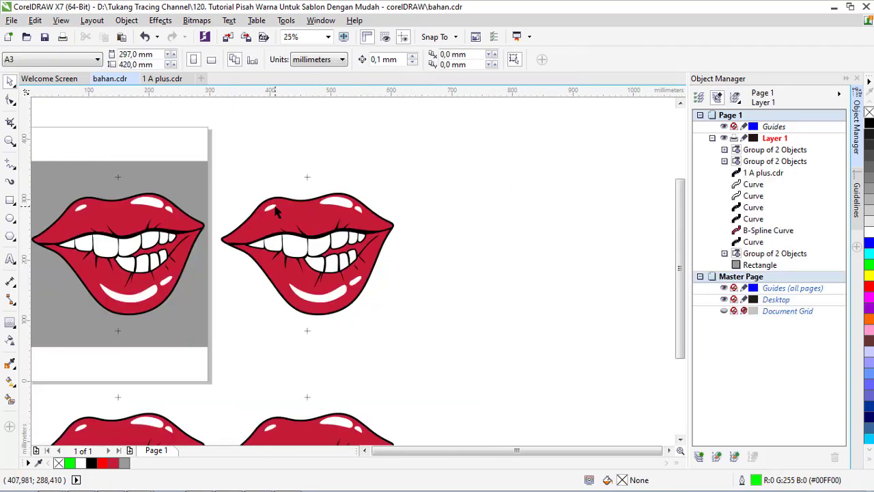
scroll(276, 213, up, 1)
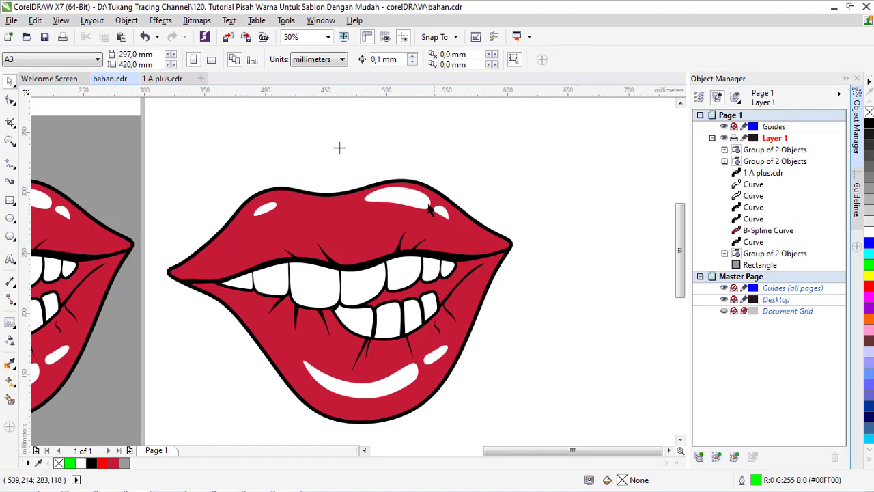
scroll(427, 171, down, 1)
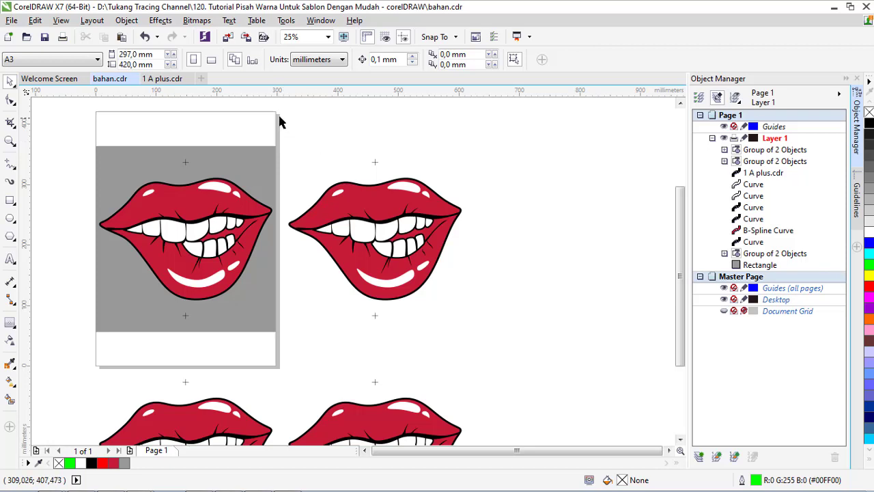
drag(279, 117, 518, 340)
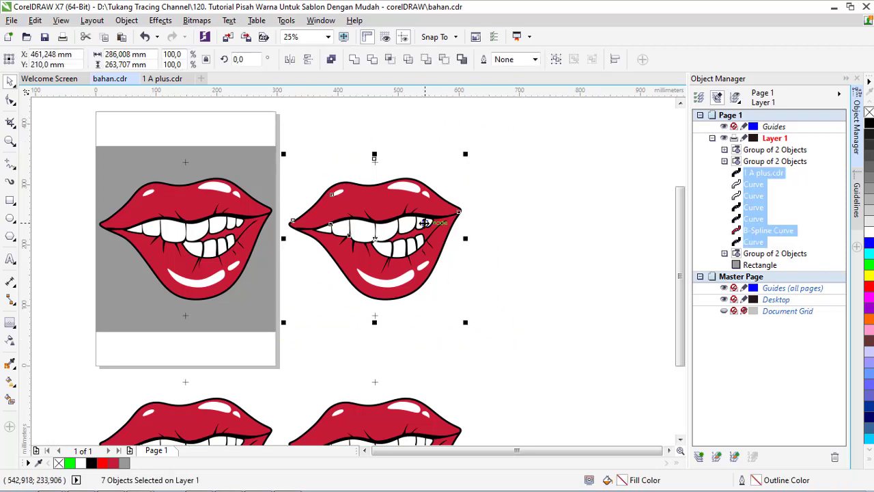
scroll(427, 216, up, 1)
click(530, 273)
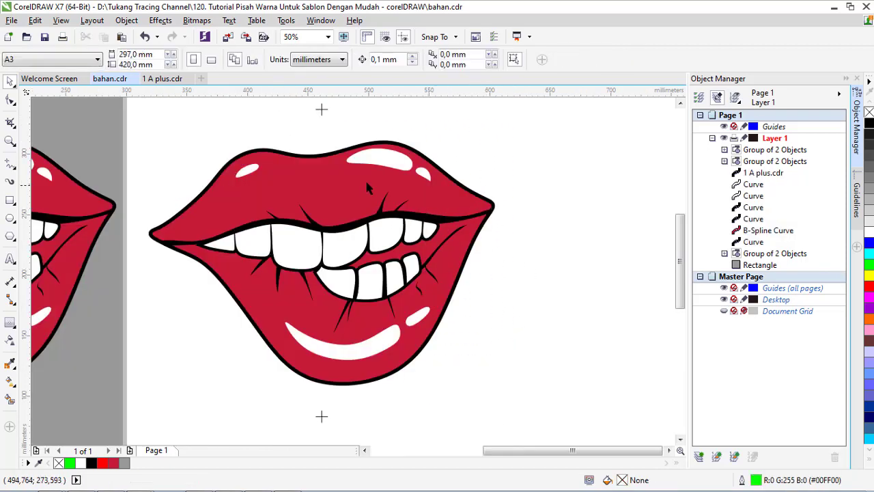
click(753, 185)
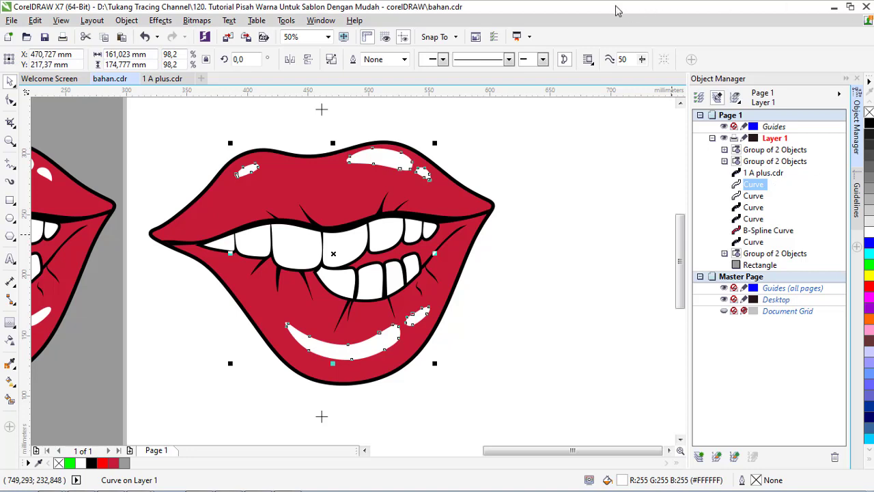
click(595, 146)
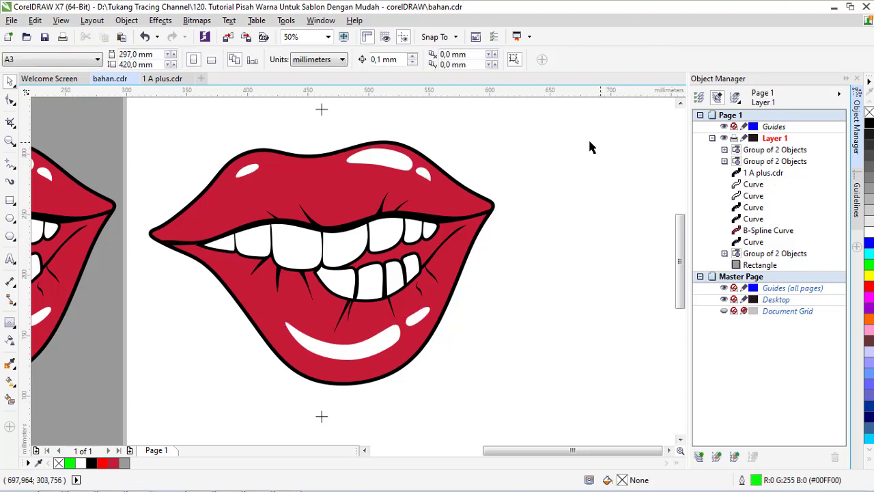
click(320, 21)
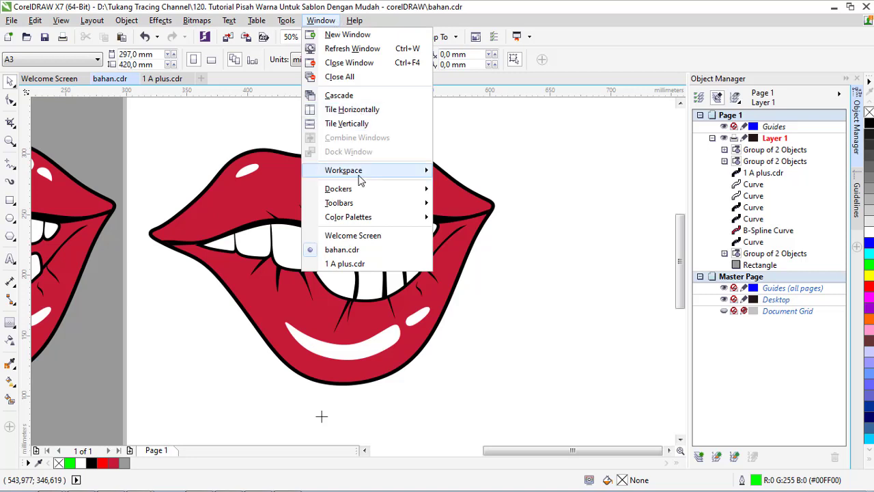
mouse_move(339, 188)
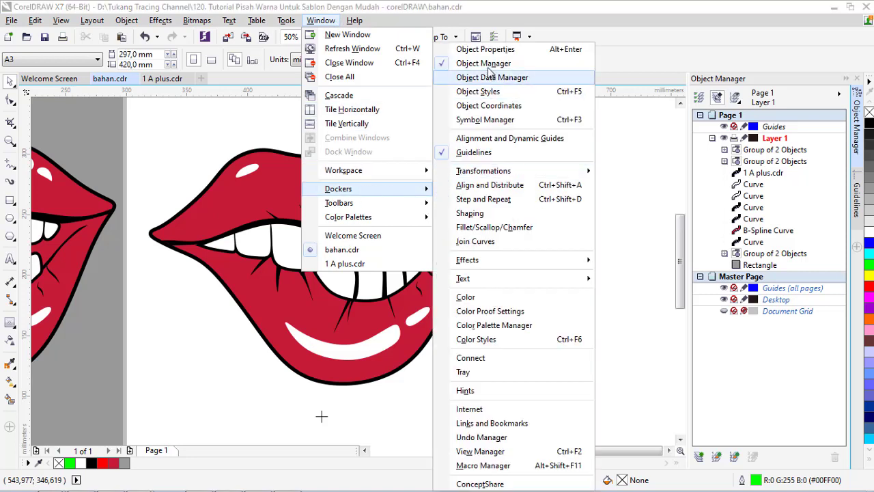
- Give the white highlight and teeth curves a green outline
click(643, 167)
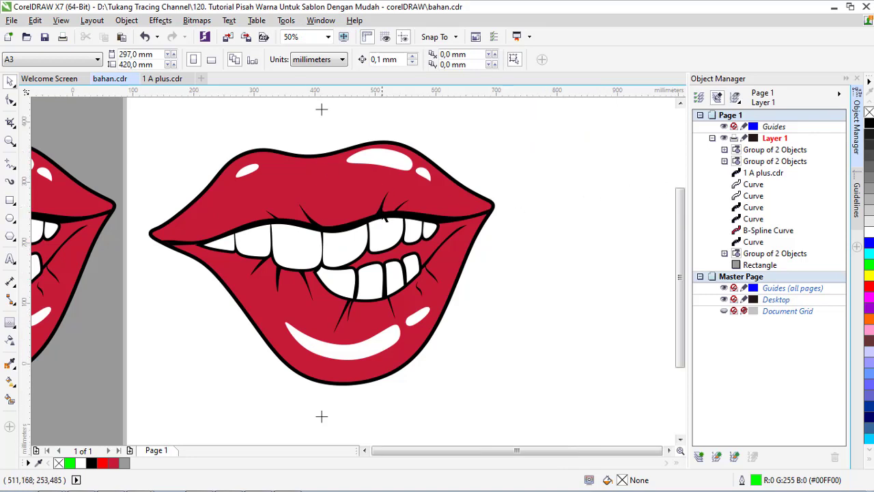
scroll(362, 184, up, 1)
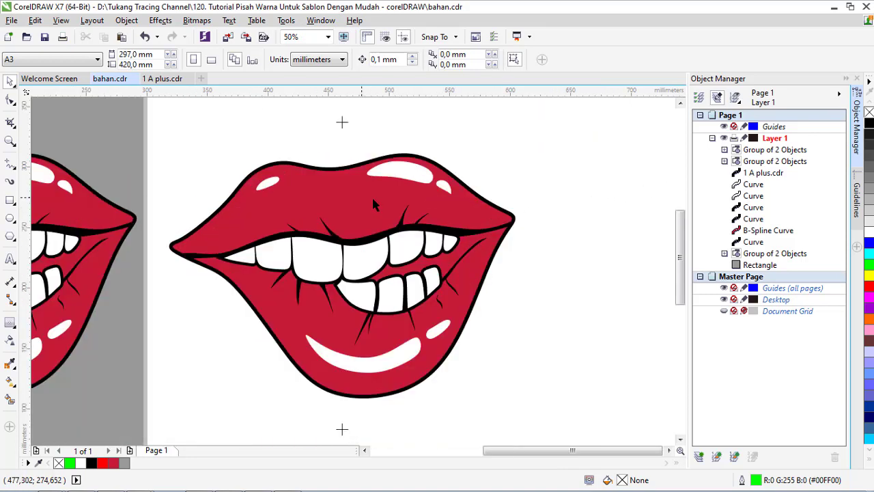
click(400, 174)
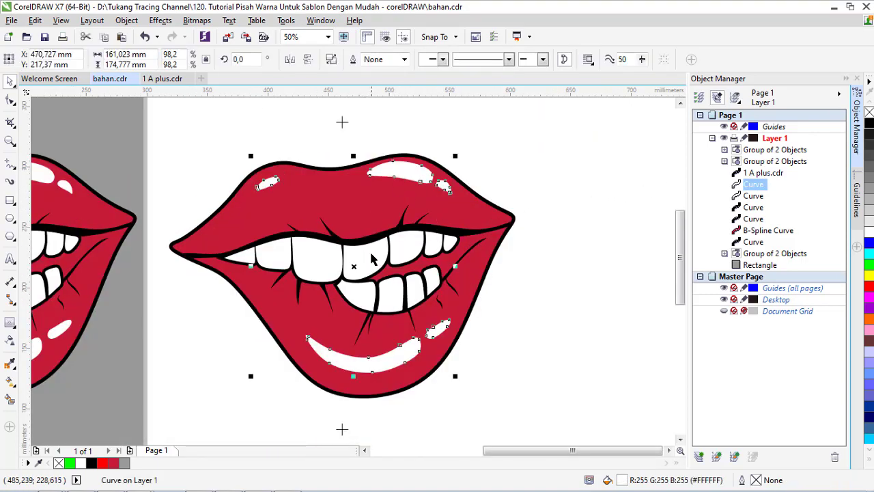
shift+click(372, 256)
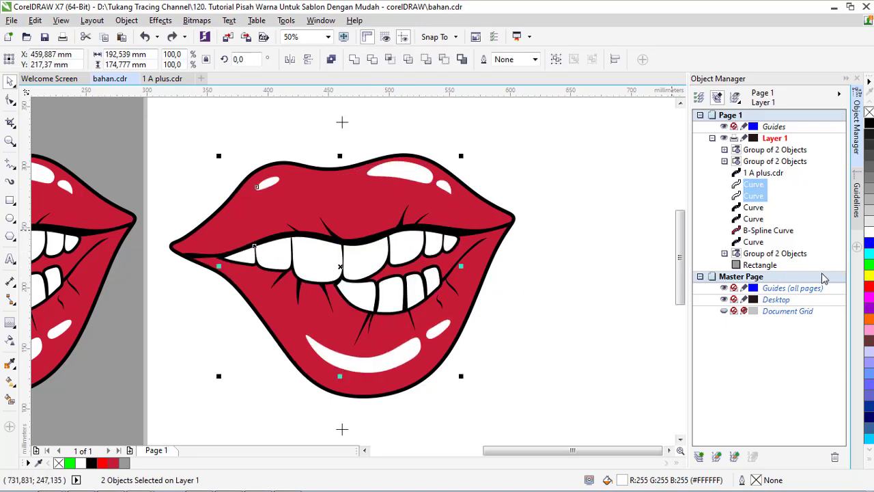
right_click(870, 267)
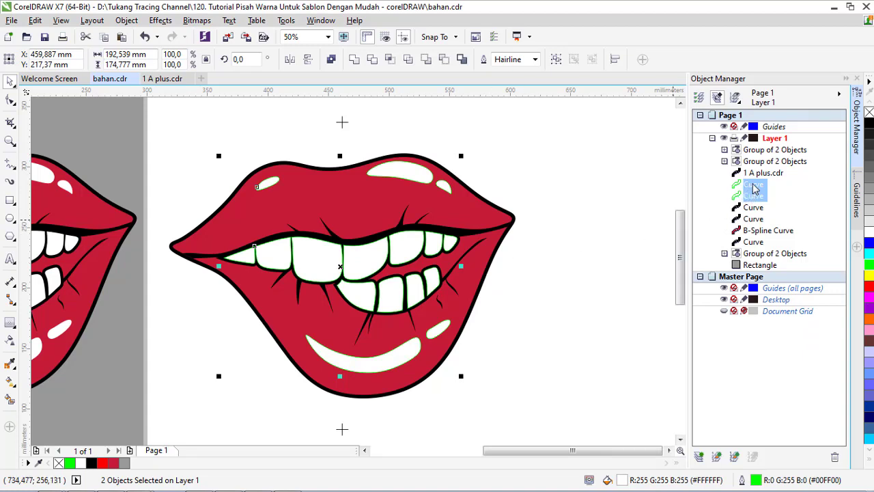
key(Escape)
- Remove the fill from all six curves of the upper-right lips
drag(612, 145, 181, 406)
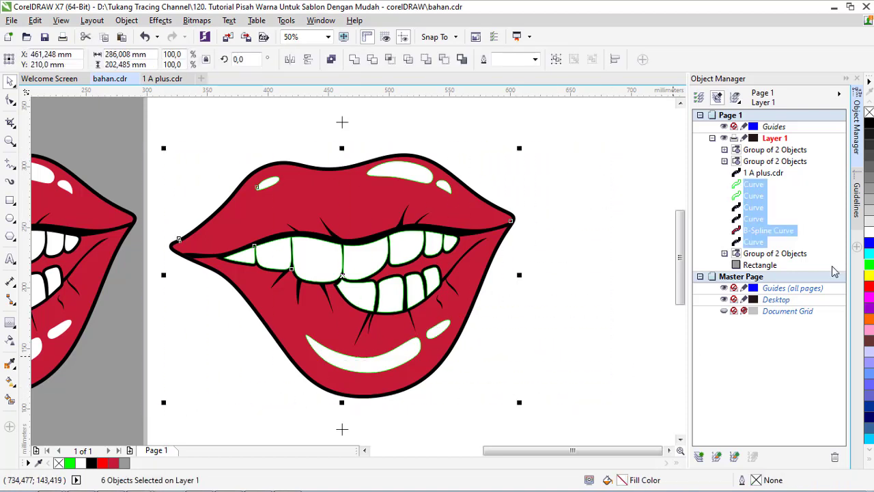
click(869, 236)
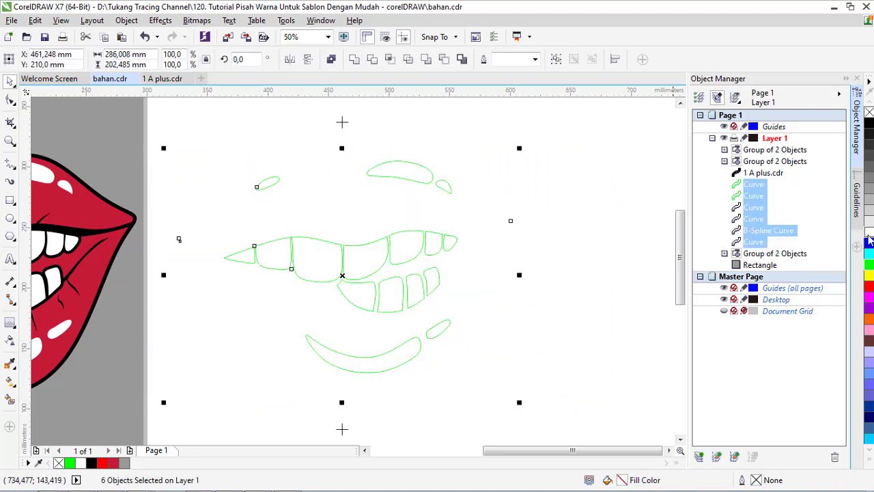
key(Escape)
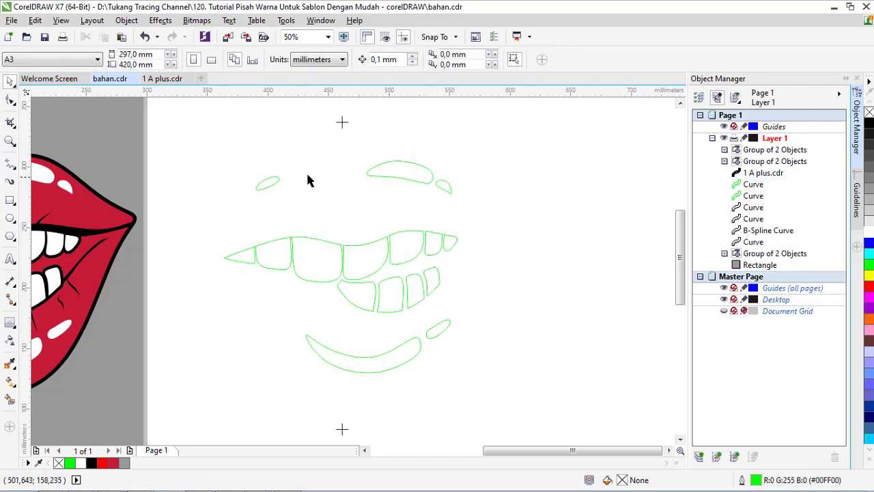
- Fill both teeth curves with black and give them a black outline
click(751, 196)
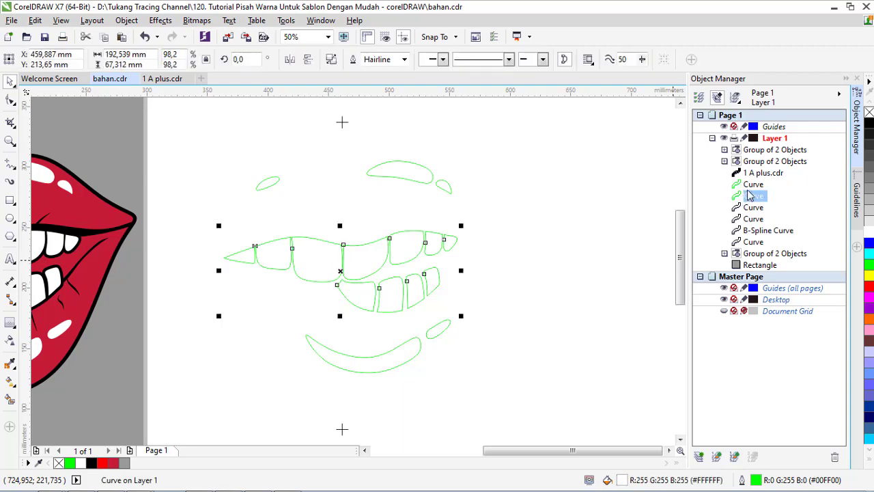
shift+click(751, 185)
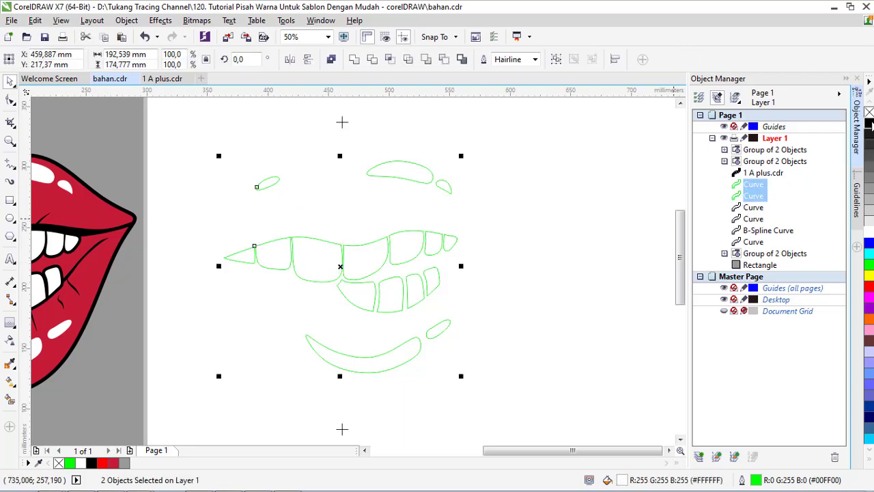
click(869, 122)
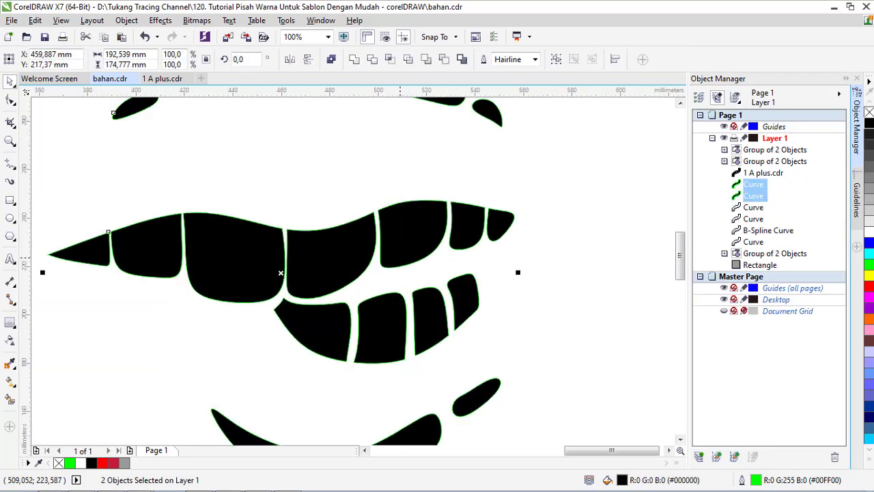
scroll(345, 417, up, 2)
scroll(283, 298, up, 2)
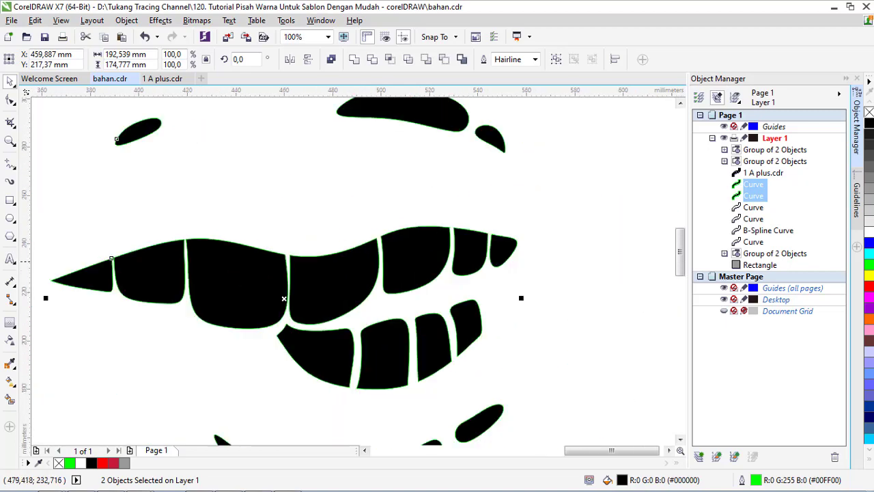
scroll(283, 299, up, 2)
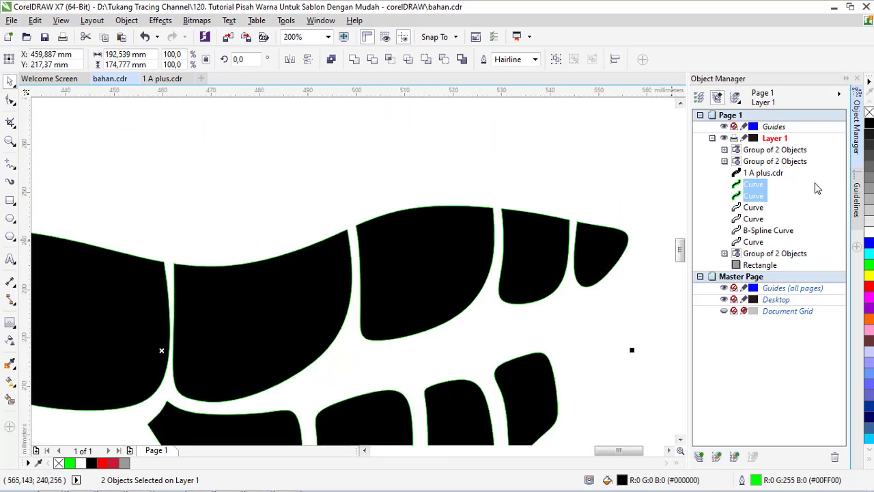
right_click(869, 127)
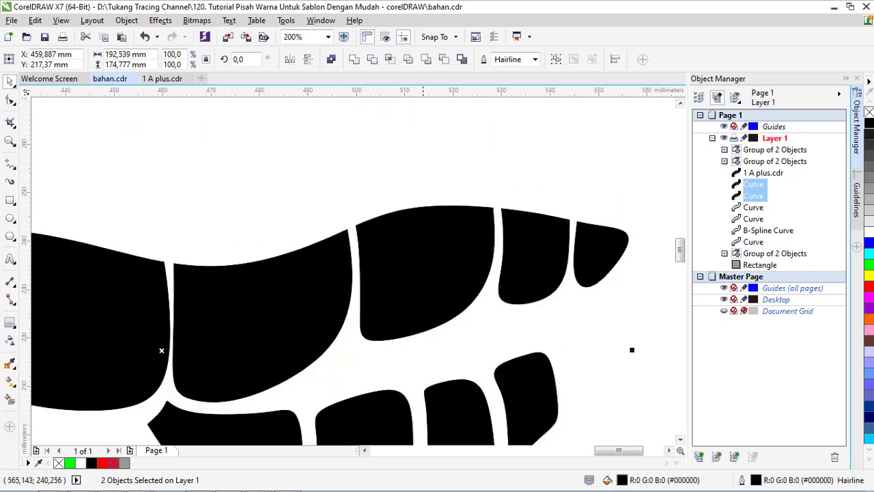
scroll(438, 246, up, 1)
- Try a 0.5 pt green outline on the teeth curves
click(536, 60)
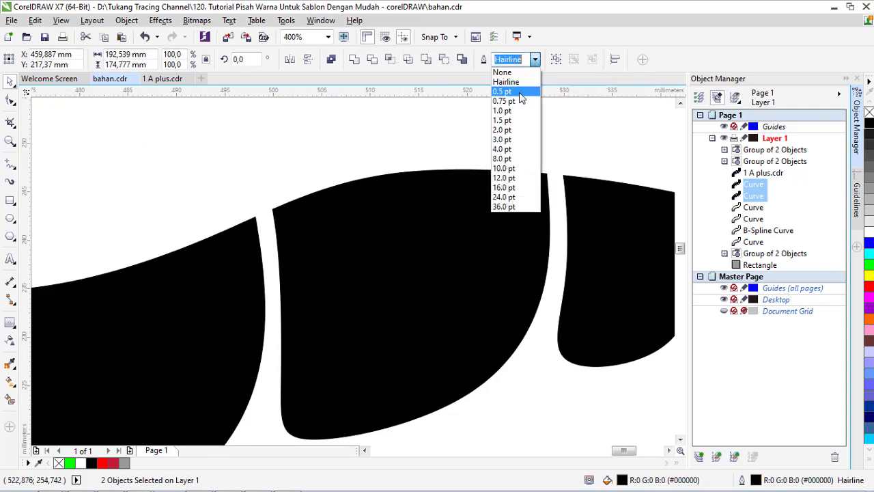
click(520, 91)
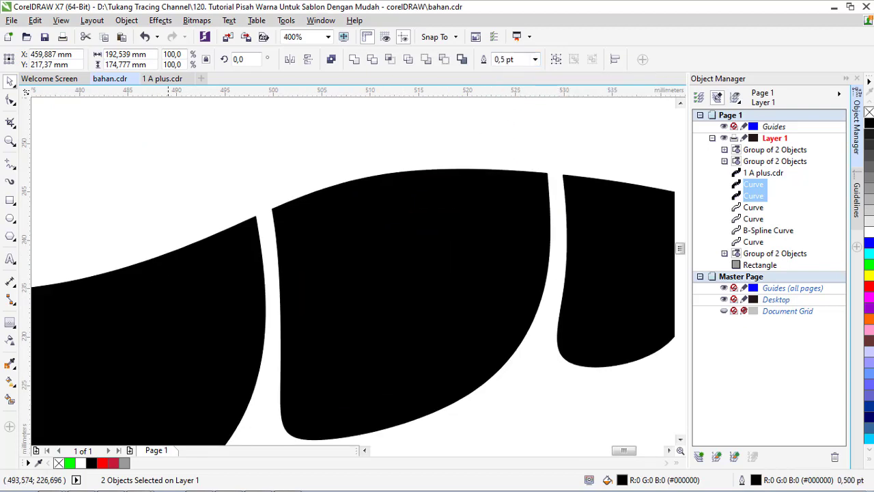
right_click(69, 464)
scroll(261, 214, up, 1)
scroll(332, 235, up, 2)
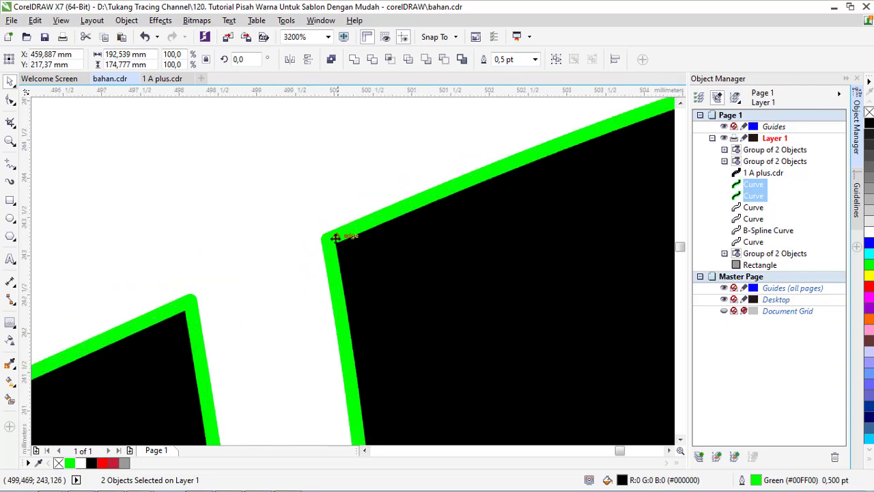
scroll(335, 228, down, 4)
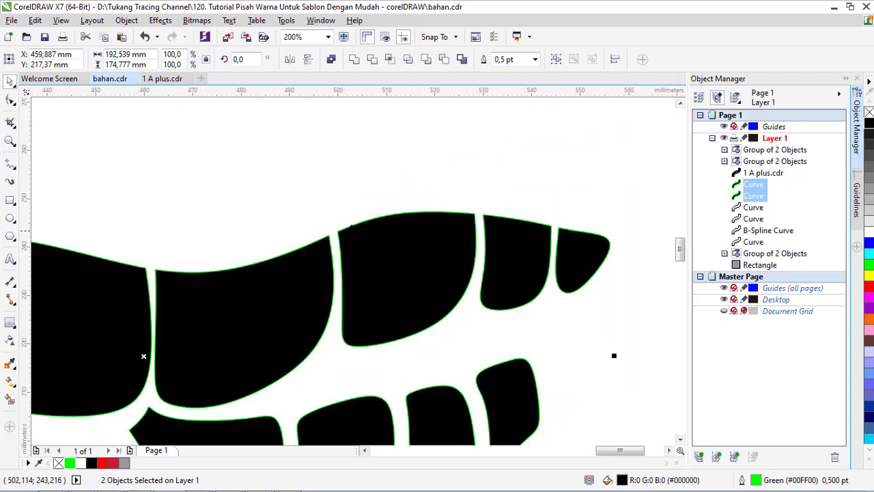
scroll(382, 216, down, 2)
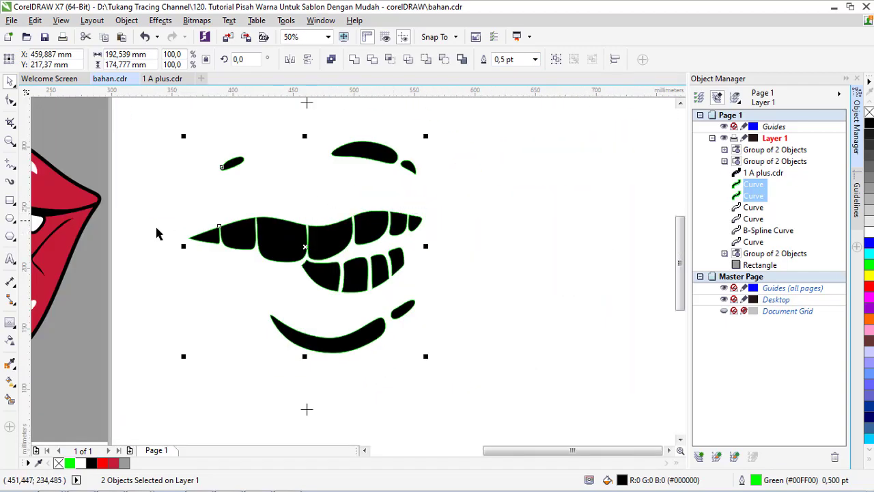
scroll(370, 225, down, 1)
scroll(369, 234, up, 3)
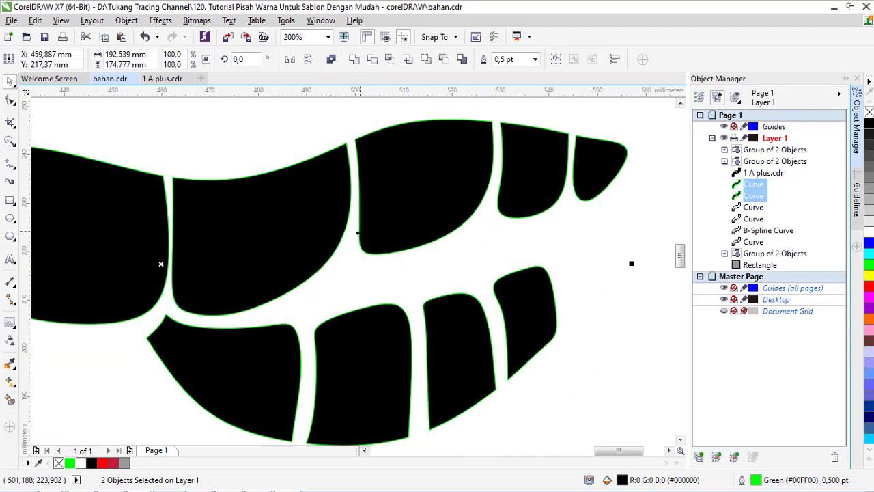
- Restore the black teeth outline and set its width to 1.0 pt
right_click(868, 123)
click(535, 59)
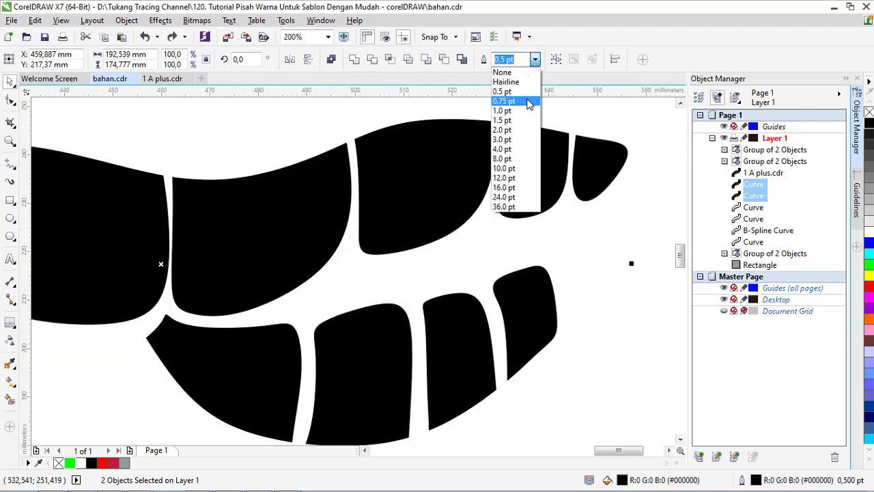
click(529, 112)
scroll(371, 111, up, 2)
scroll(364, 176, down, 1)
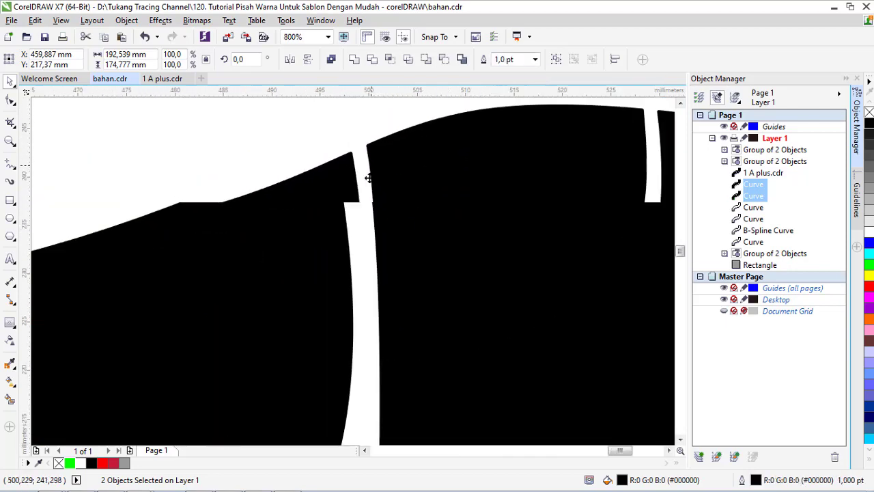
scroll(372, 208, down, 4)
click(430, 223)
- Group the six black separation shapes together
click(348, 136)
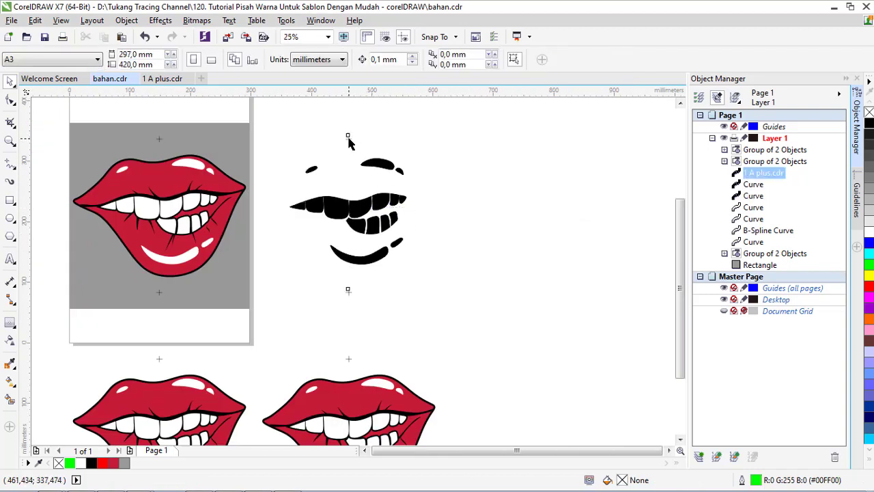
drag(483, 334, 222, 153)
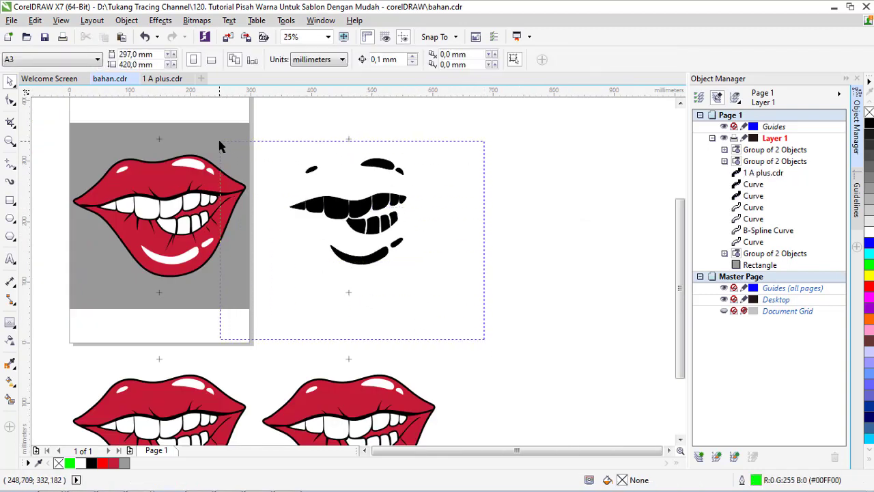
click(556, 60)
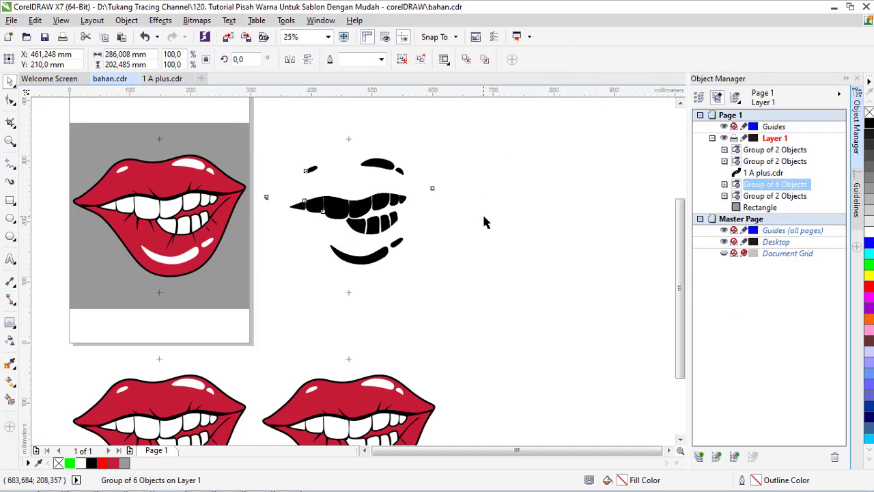
click(459, 321)
- Group the six-shape group with 1 A plus.cdr into a Group of 2 Objects
drag(672, 346, 202, 123)
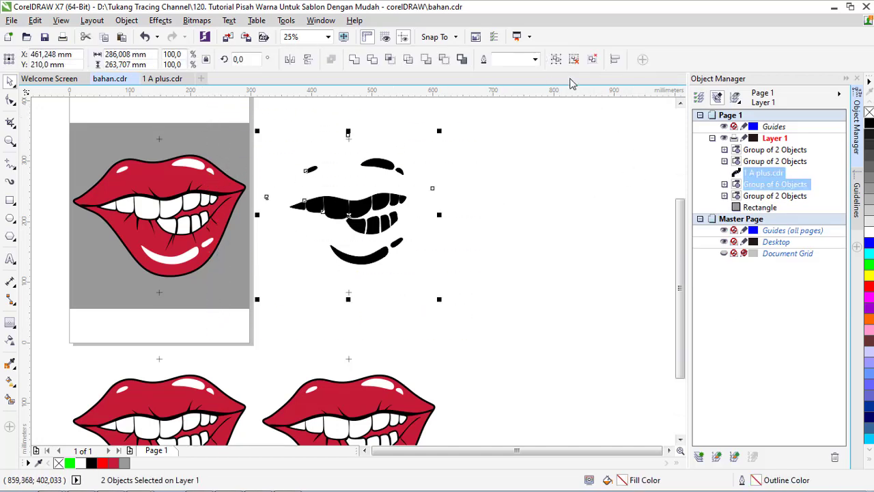
click(556, 60)
click(492, 226)
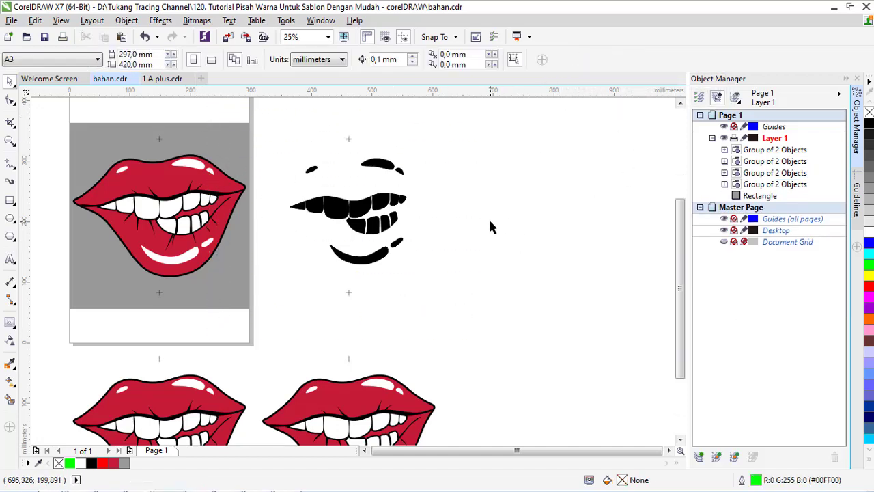
scroll(349, 217, up, 2)
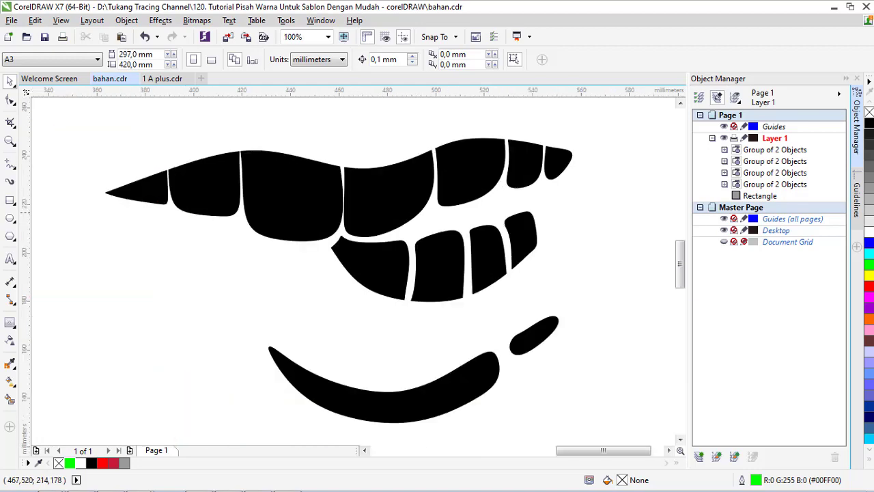
scroll(355, 217, down, 2)
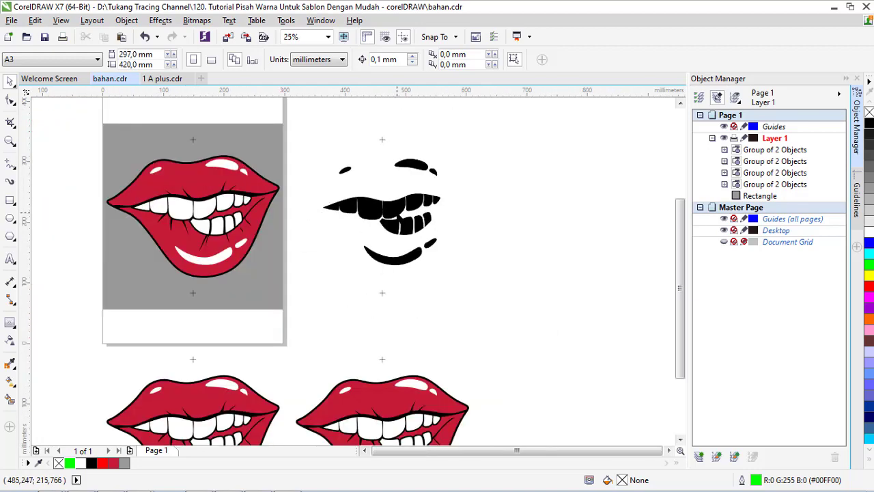
scroll(399, 218, down, 1)
scroll(321, 314, up, 1)
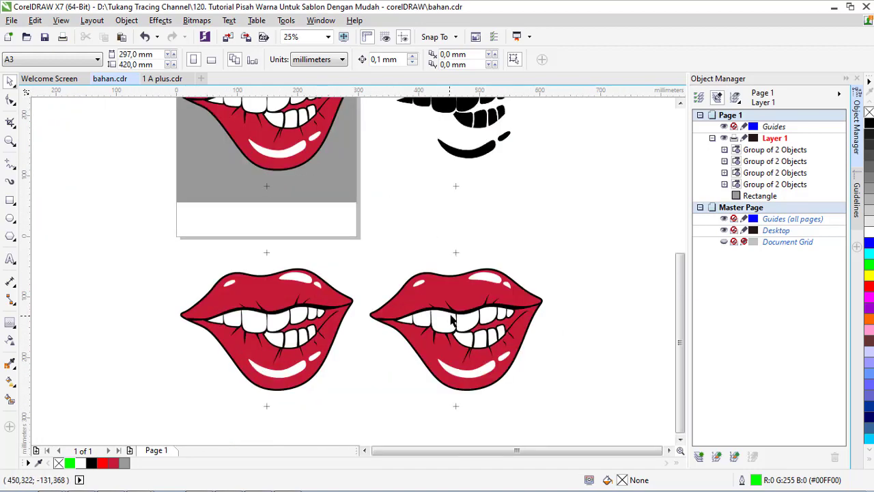
- Ungroup the lower-left lips drawing down to its individual curves
click(298, 303)
scroll(297, 303, up, 1)
scroll(350, 239, down, 1)
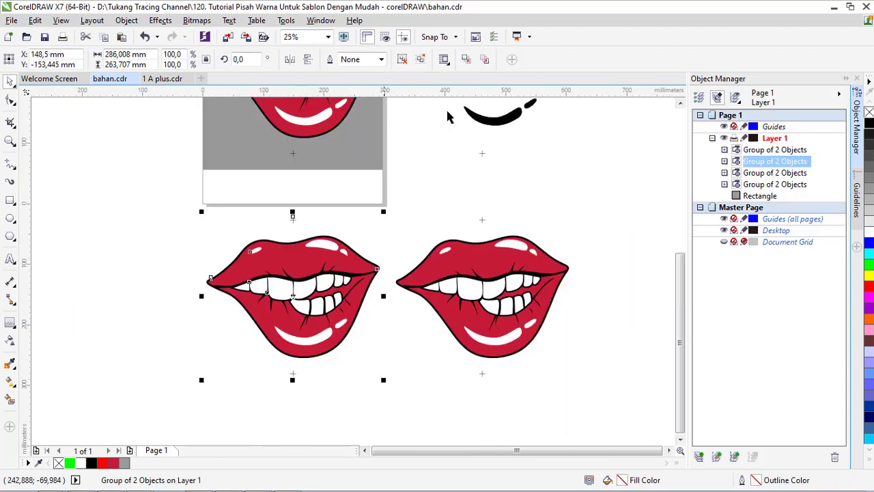
click(404, 59)
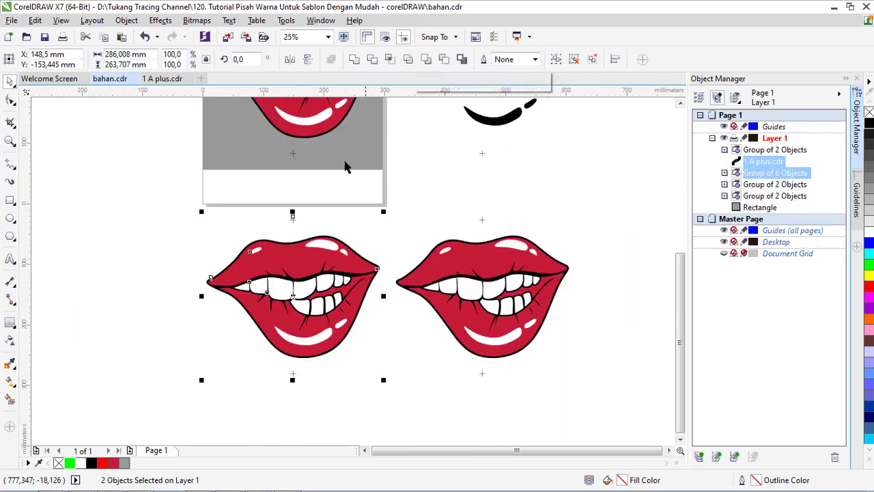
click(573, 59)
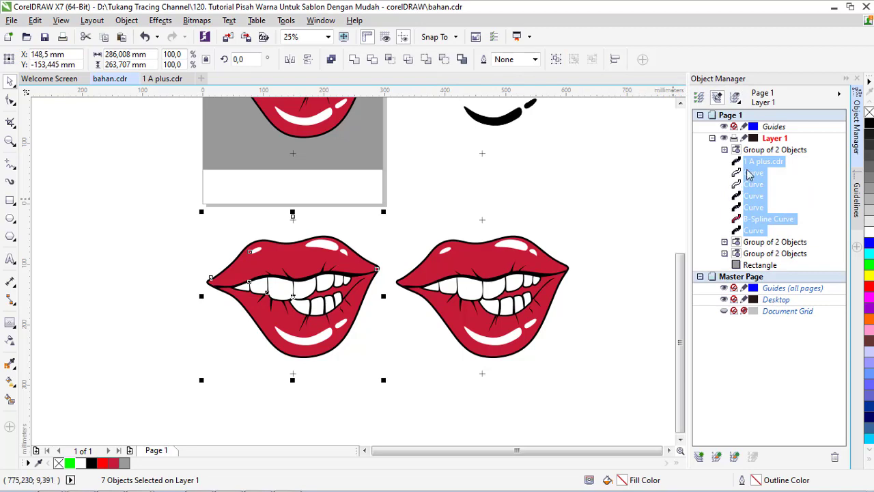
- Give the lips' B-Spline Curve a green outline
click(749, 174)
scroll(410, 307, up, 1)
click(410, 297)
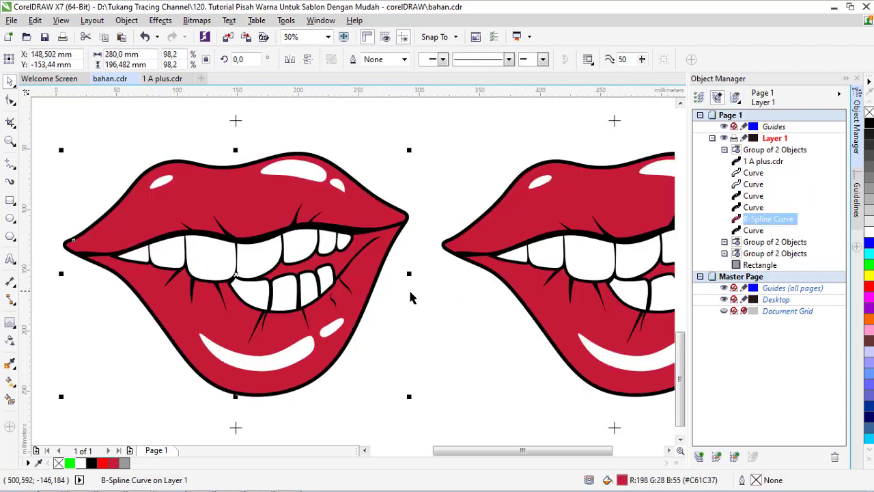
right_click(870, 266)
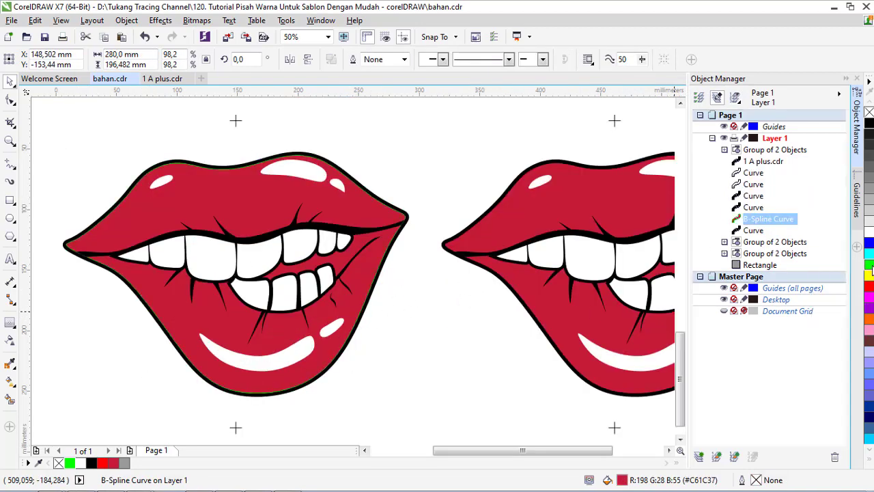
scroll(435, 320, down, 2)
- Fill the left lips curves white and the B-Spline lips shape black
drag(490, 400, 172, 203)
click(869, 233)
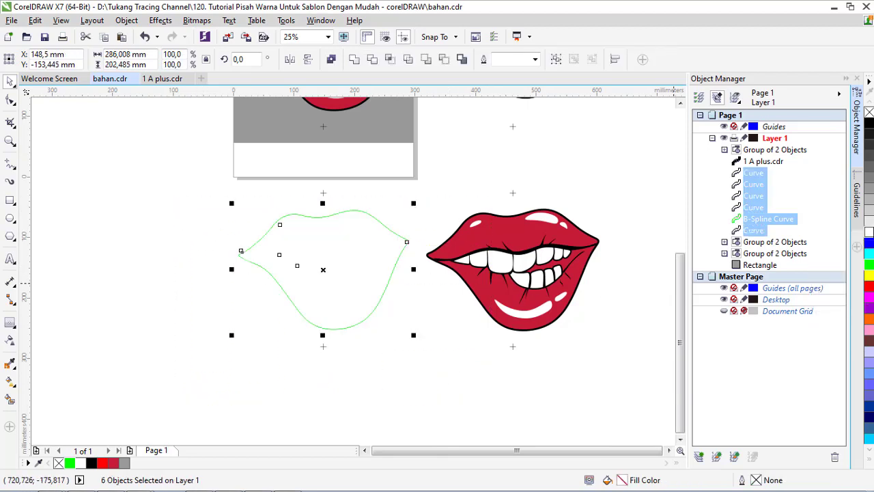
click(754, 221)
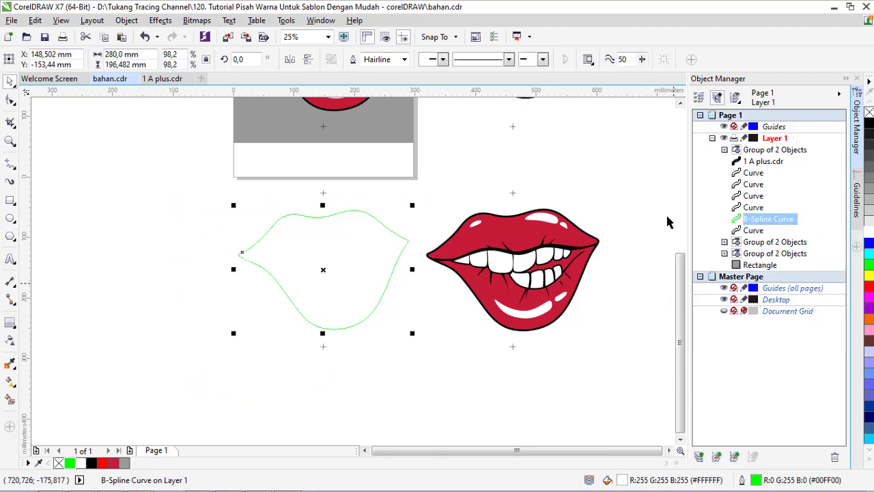
scroll(387, 234, up, 2)
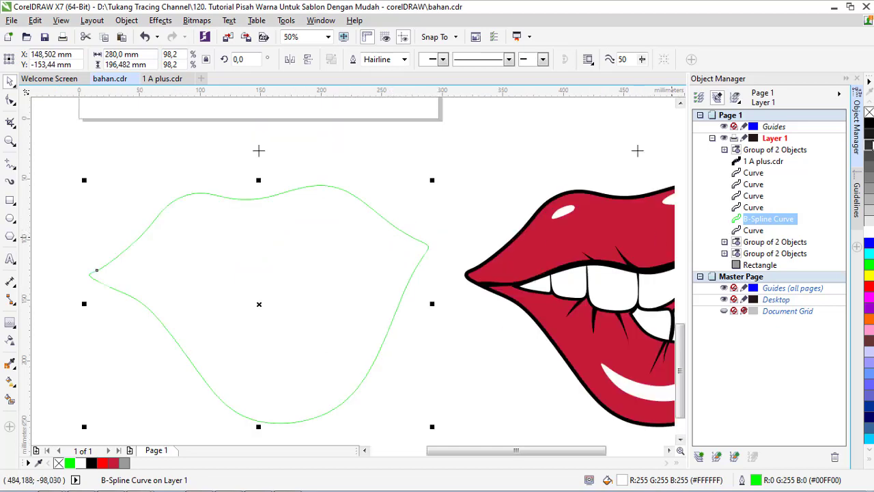
click(869, 123)
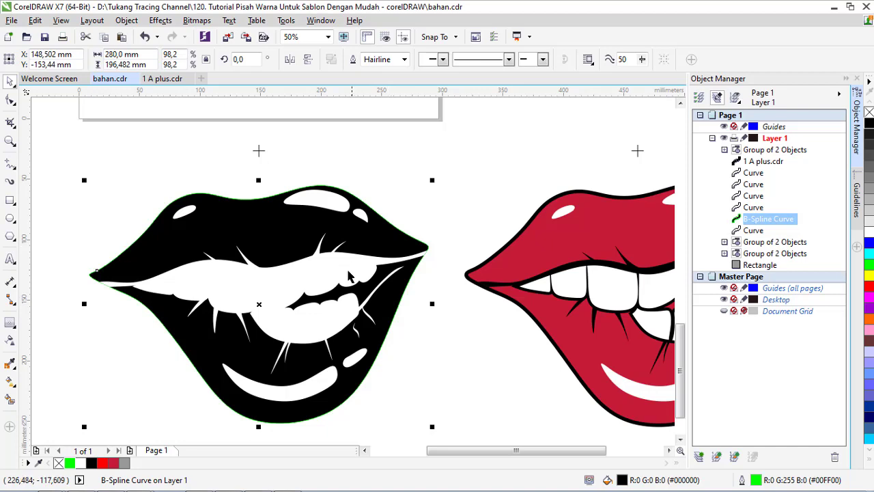
scroll(350, 266, down, 2)
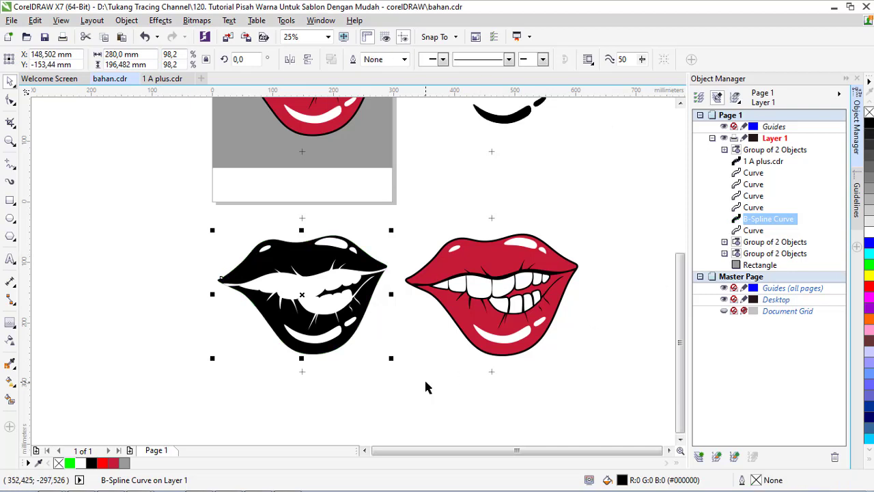
- Group the black lips curves, then group them with their base shape
mouse_move(471, 443)
mouse_down()
mouse_move(136, 235)
mouse_move(131, 220)
mouse_up()
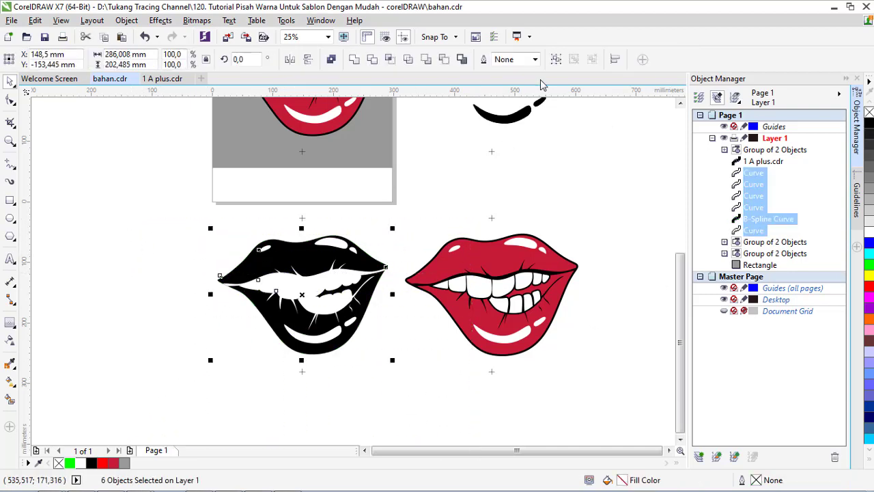
click(559, 60)
drag(433, 417, 102, 193)
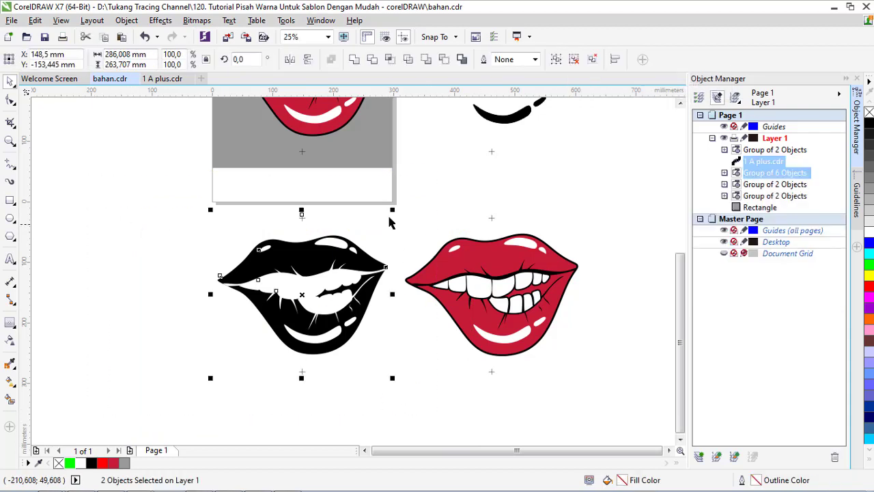
click(556, 59)
scroll(533, 109, down, 1)
- Ungroup the red lips copy and mark three of its line curves with a green outline
scroll(612, 116, up, 1)
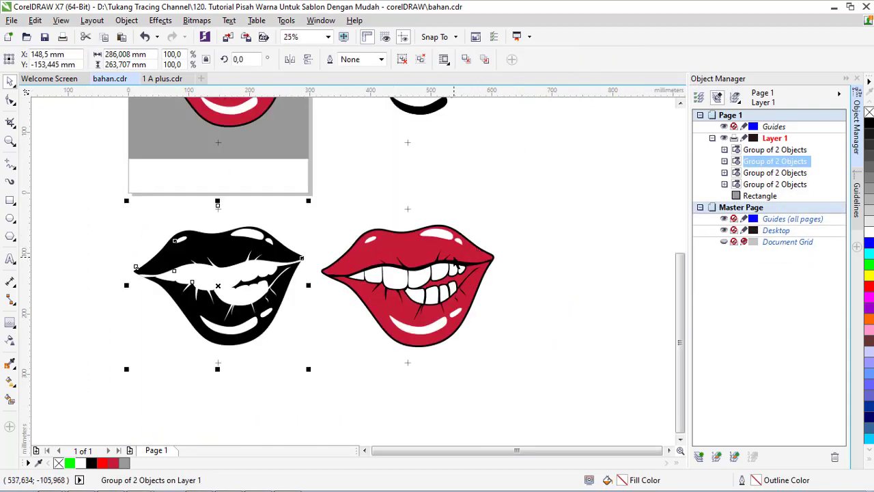
key(Tab)
click(420, 59)
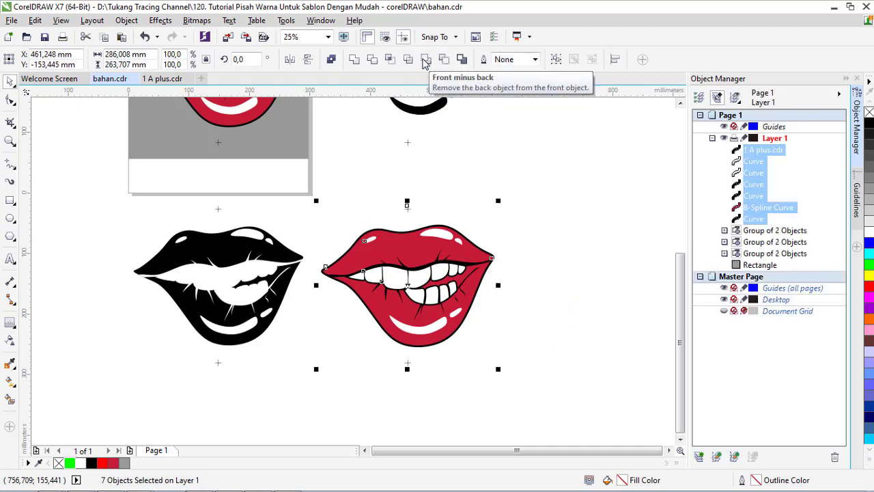
click(753, 173)
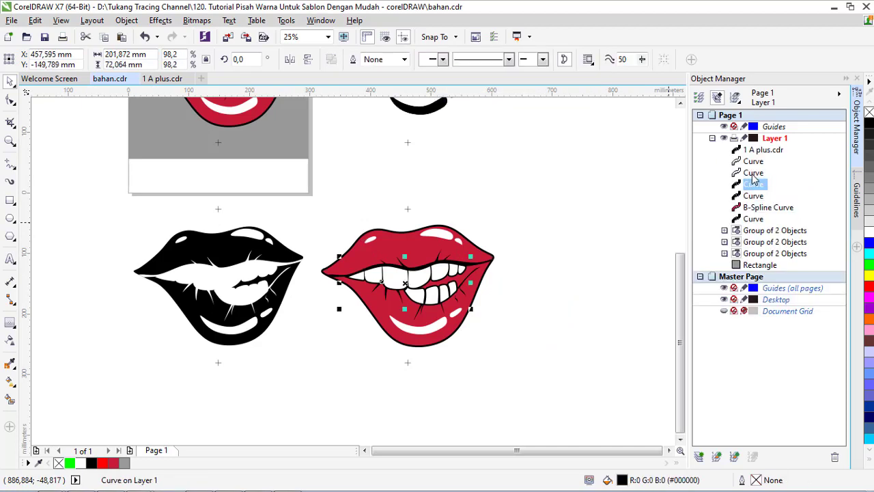
click(753, 184)
ctrl+click(753, 197)
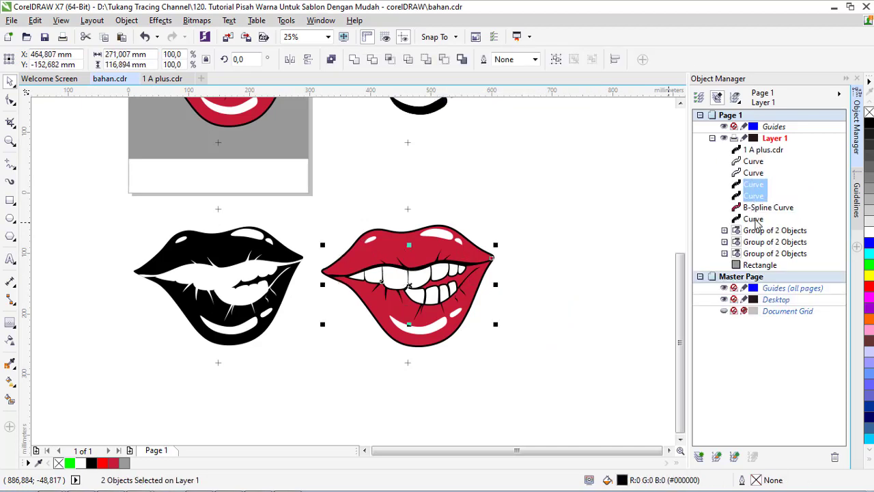
ctrl+click(754, 219)
right_click(864, 265)
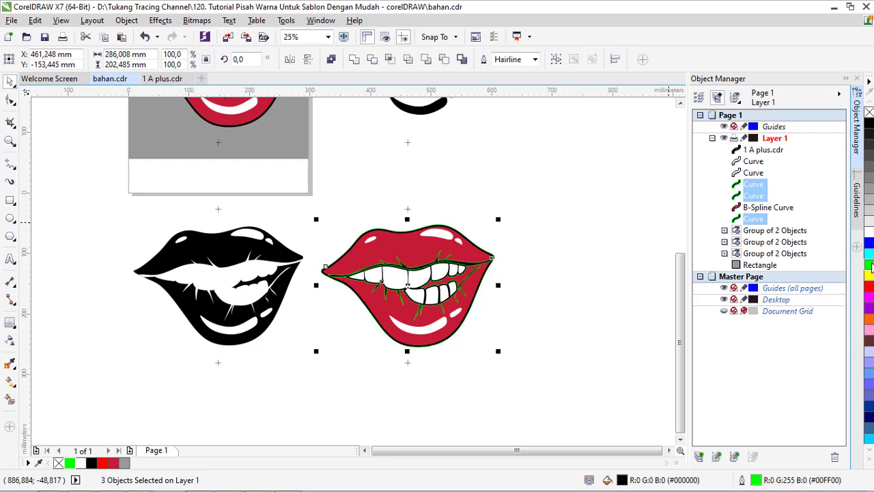
- Fill all right-lips curves white and turn the three green-marked line shapes black
click(535, 223)
drag(558, 364, 278, 224)
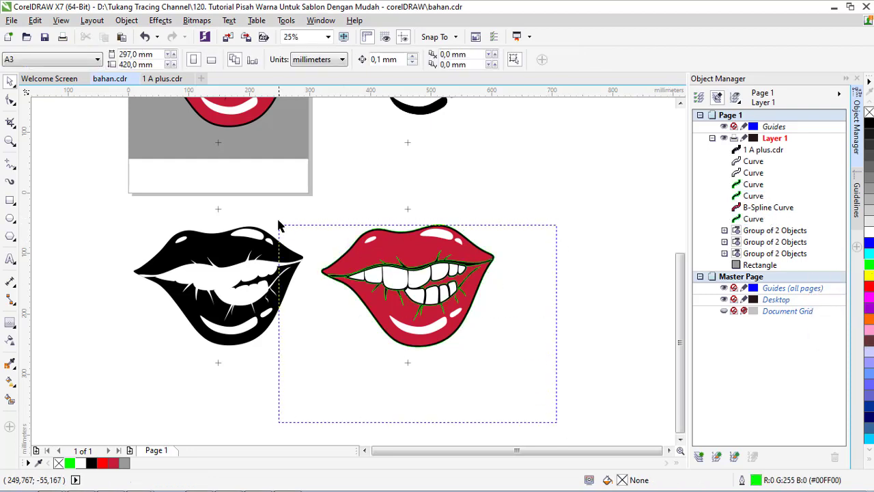
click(870, 236)
click(755, 185)
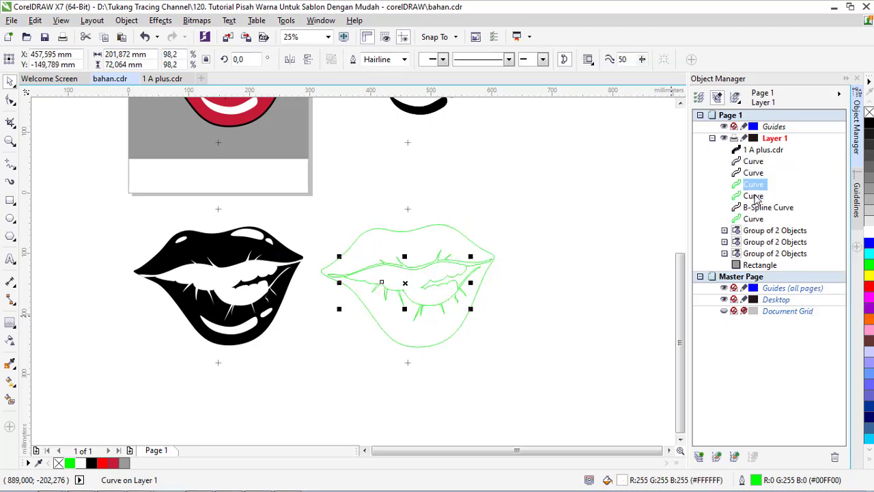
shift+click(753, 219)
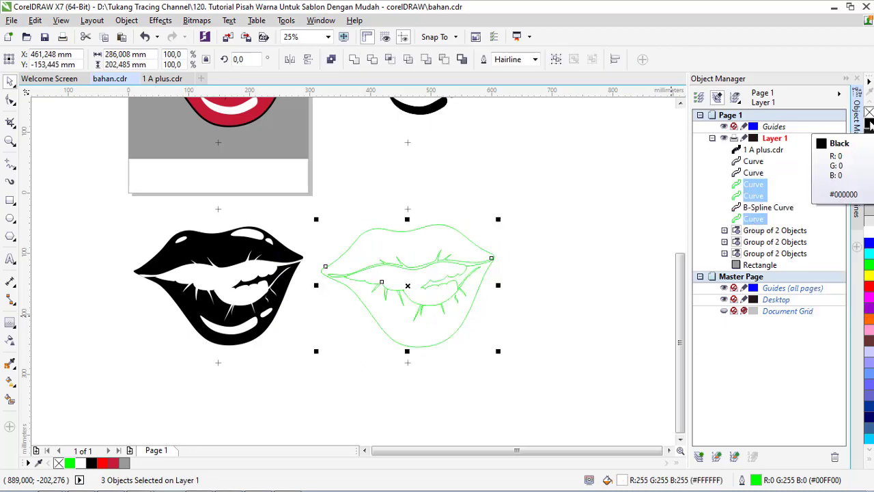
right_click(870, 124)
- Give the selected line shapes 1.0 pt black outlines
scroll(480, 304, up, 2)
scroll(444, 291, up, 2)
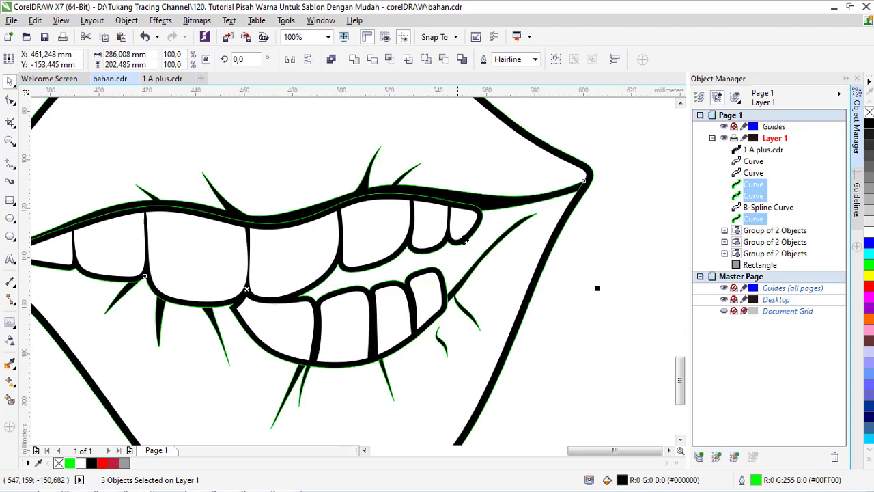
click(535, 59)
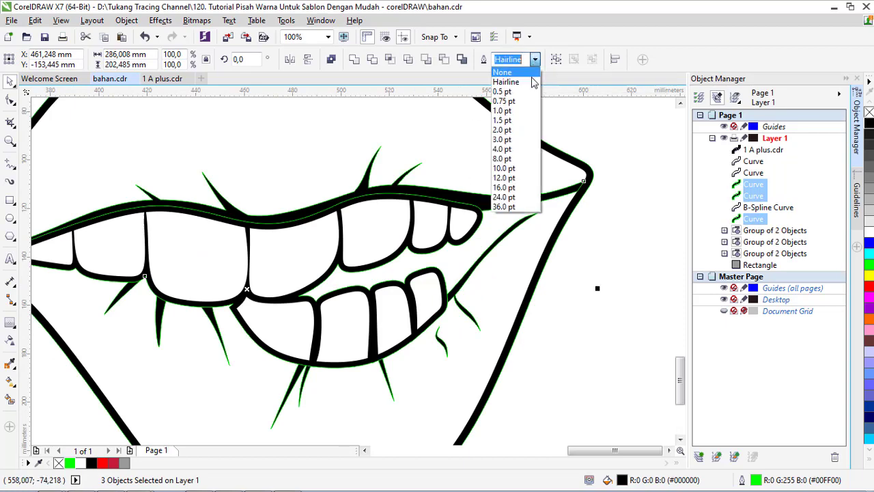
click(523, 110)
scroll(462, 265, up, 2)
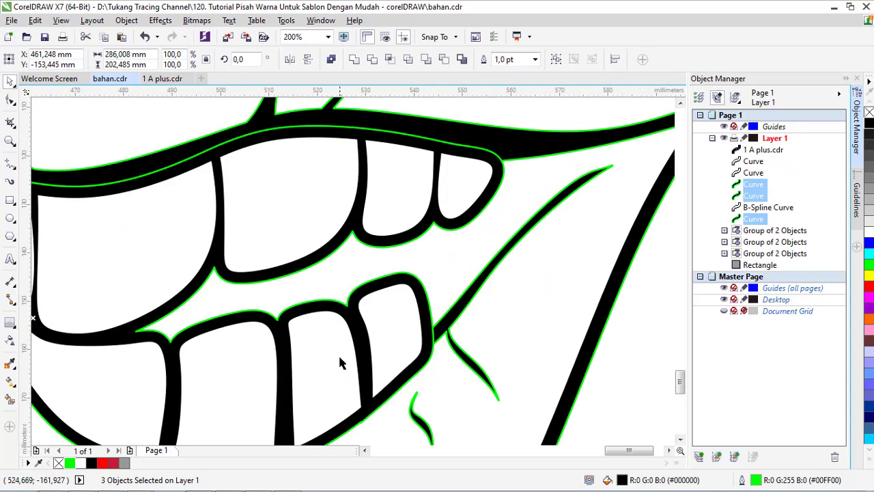
right_click(95, 463)
- Select all six curves of the white outlined lips
scroll(556, 289, down, 2)
scroll(415, 250, down, 2)
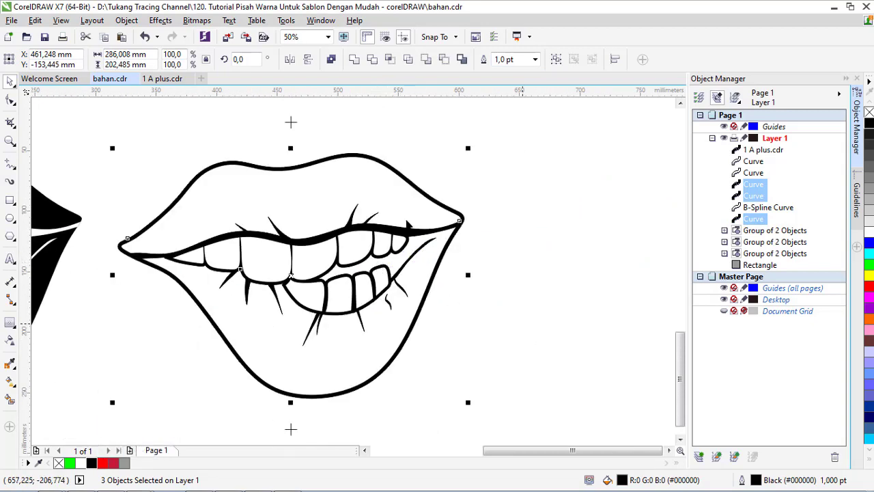
scroll(279, 132, up, 2)
scroll(279, 132, up, 2)
scroll(324, 144, down, 4)
click(458, 358)
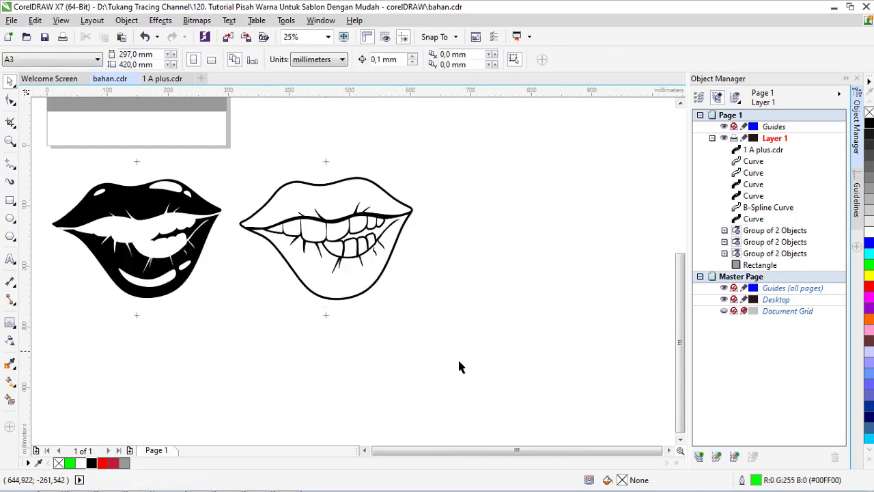
mouse_move(477, 372)
mouse_down()
mouse_move(219, 202)
mouse_move(188, 165)
mouse_up()
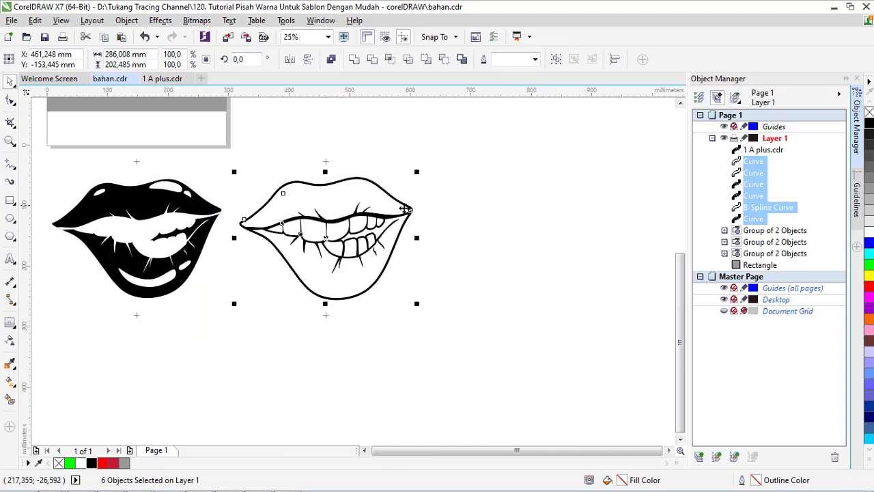
- Group the six outline-lips curves, then group them with their registration base
click(556, 60)
click(496, 395)
drag(440, 396, 168, 129)
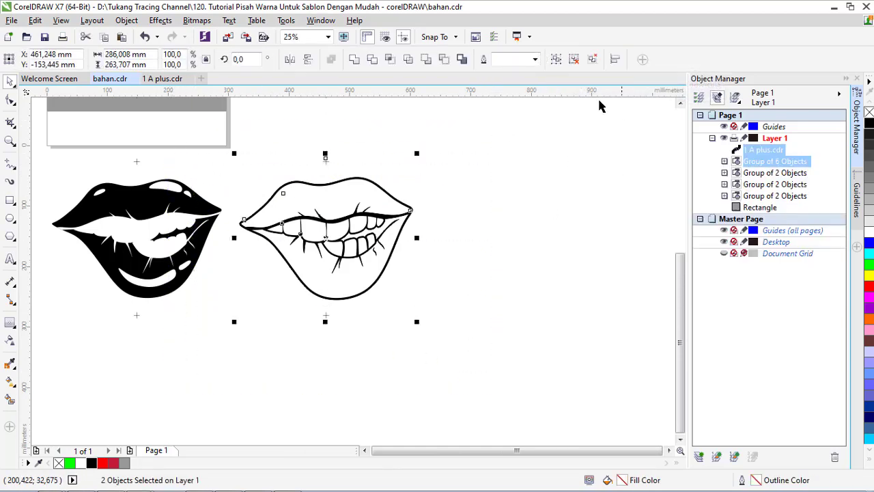
click(556, 59)
click(499, 286)
scroll(384, 280, down, 1)
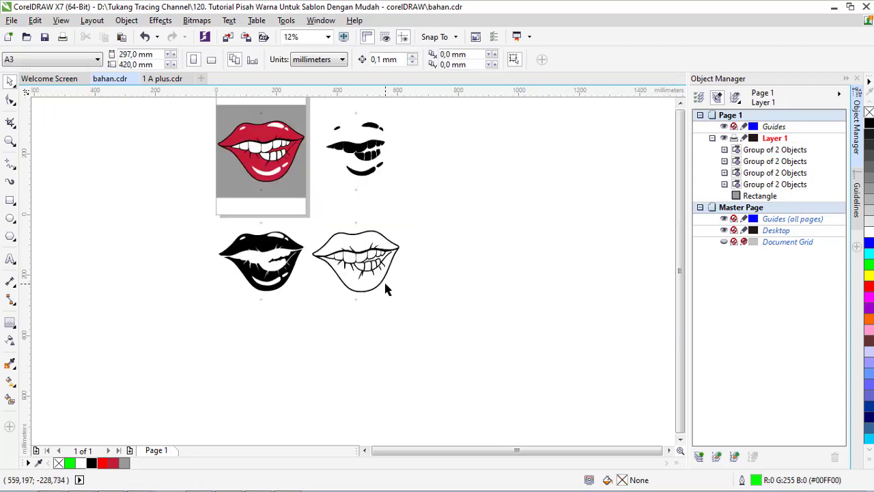
scroll(354, 174, up, 1)
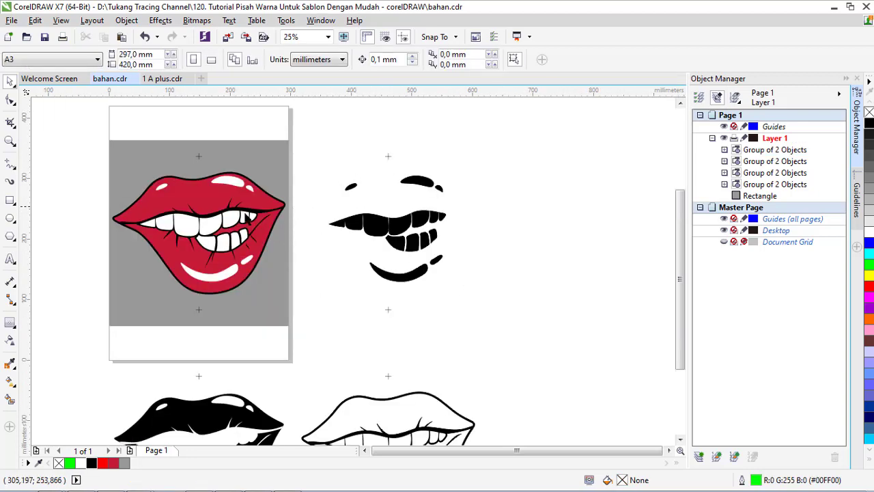
scroll(405, 154, up, 2)
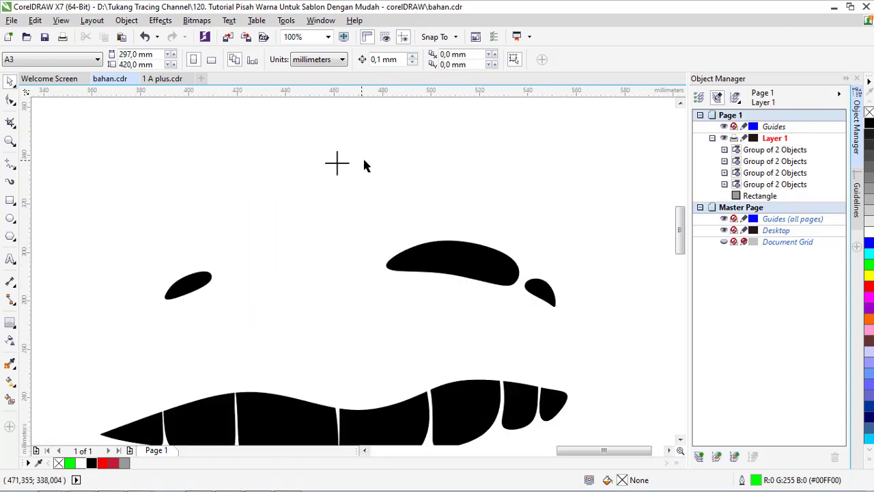
scroll(396, 179, down, 2)
scroll(392, 179, down, 1)
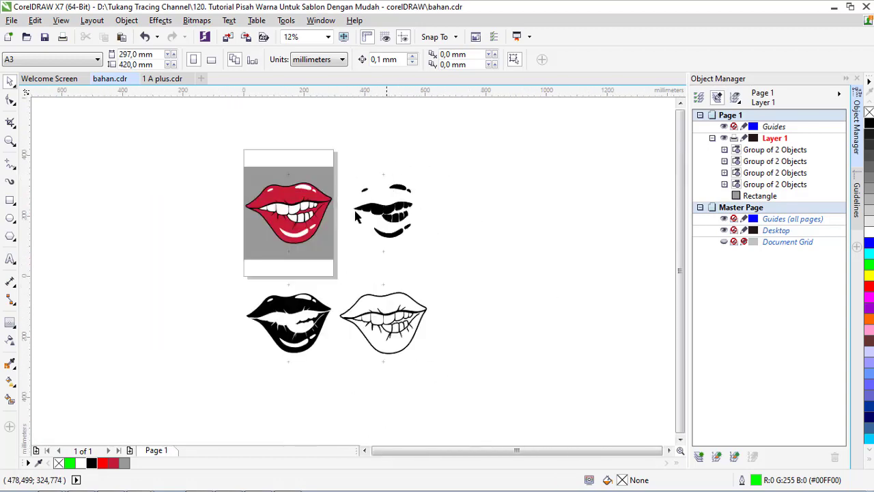
scroll(294, 252, up, 2)
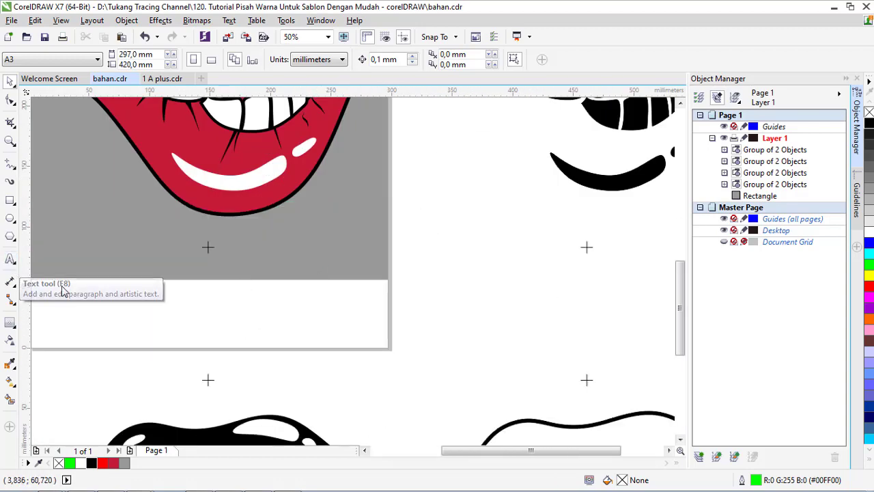
- Add an Arial 24 pt text label '1.putih 2.merah 3.hitam' below the red lips
click(10, 260)
scroll(208, 318, up, 1)
click(194, 289)
scroll(278, 291, down, 3)
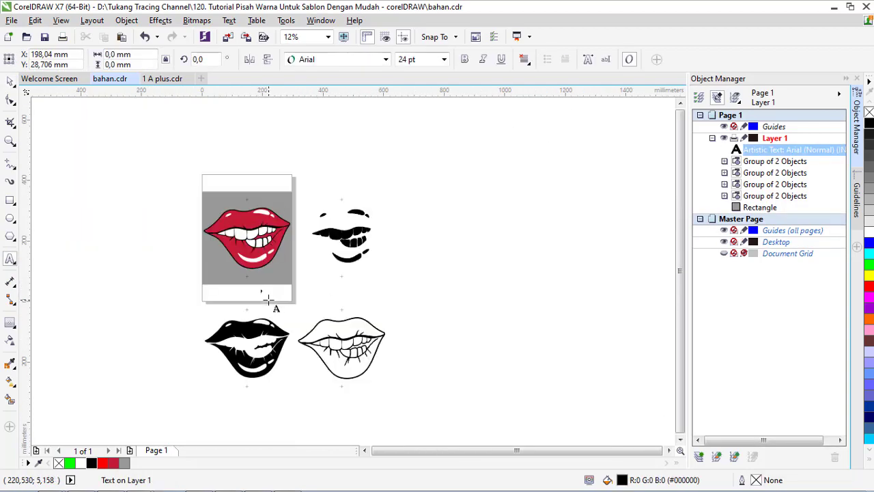
scroll(281, 287, up, 2)
text(1)
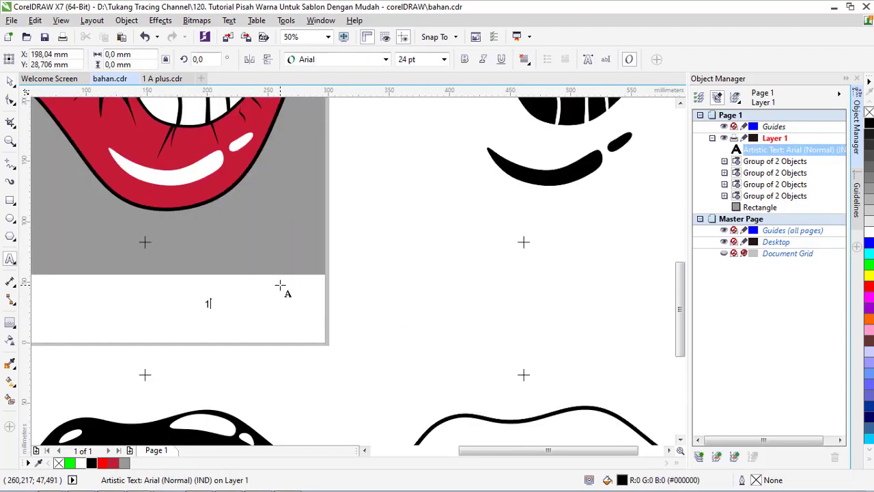
text(.putih 2.merah 3.hitam)
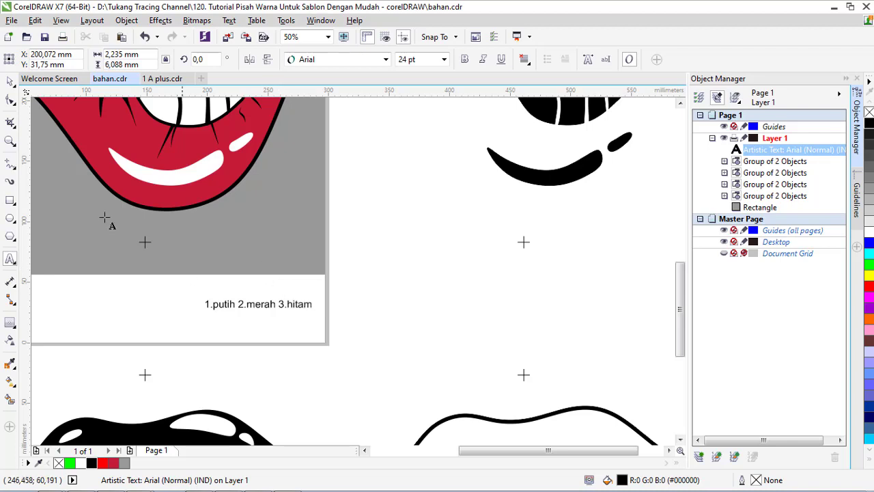
click(10, 80)
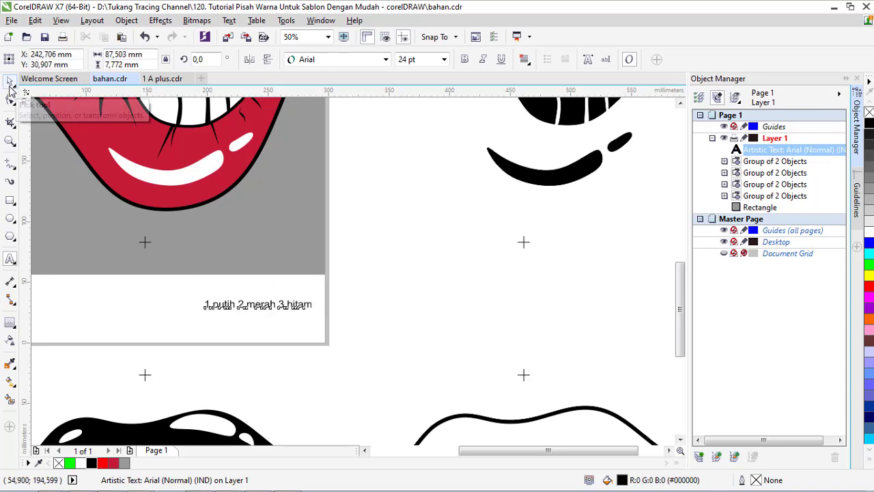
drag(260, 305, 270, 303)
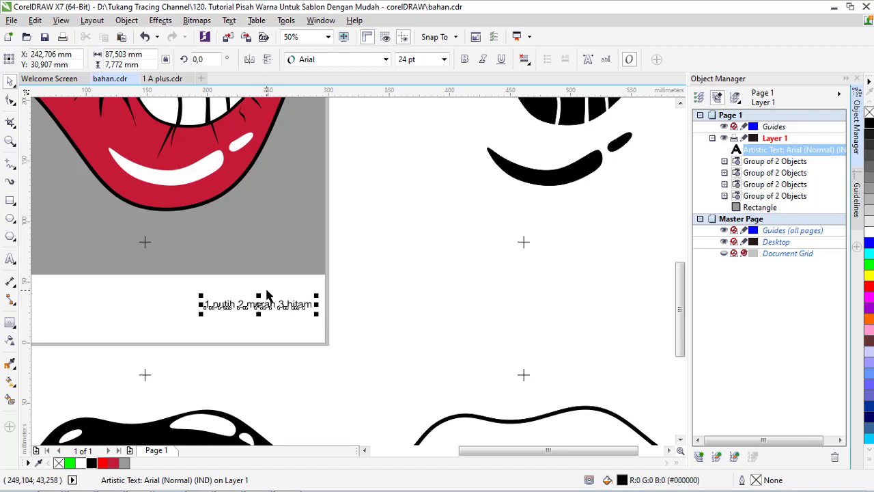
scroll(267, 295, down, 1)
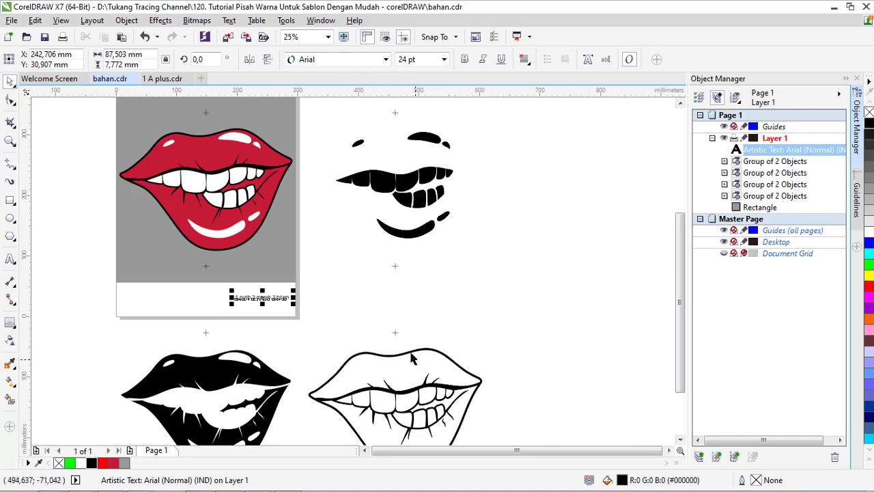
- Shrink the colour-order label using a corner handle
scroll(261, 300, up, 2)
mouse_move(368, 304)
mouse_down()
mouse_move(307, 313)
mouse_move(284, 298)
mouse_up()
scroll(196, 290, up, 1)
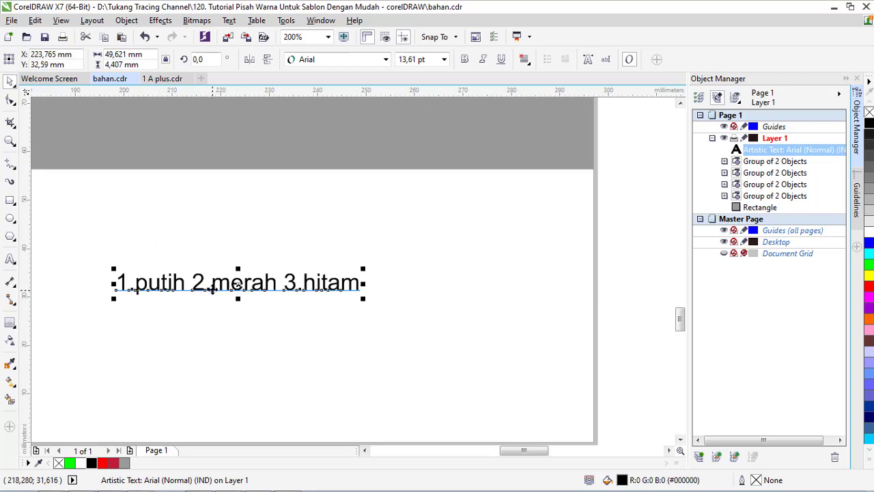
scroll(212, 289, down, 1)
scroll(212, 289, down, 2)
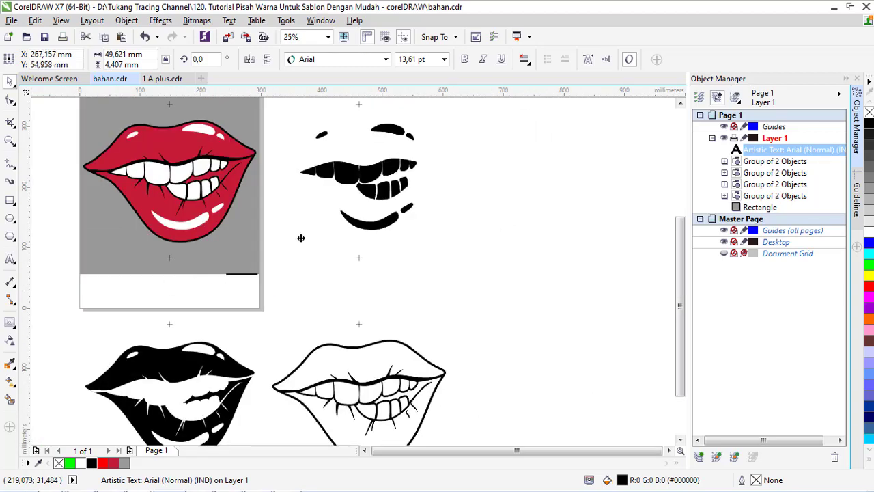
- Place the label beside the registration mark, shrinking it to 7.839 pt
drag(243, 273, 400, 118)
scroll(382, 164, down, 1)
scroll(383, 164, up, 3)
scroll(382, 164, up, 1)
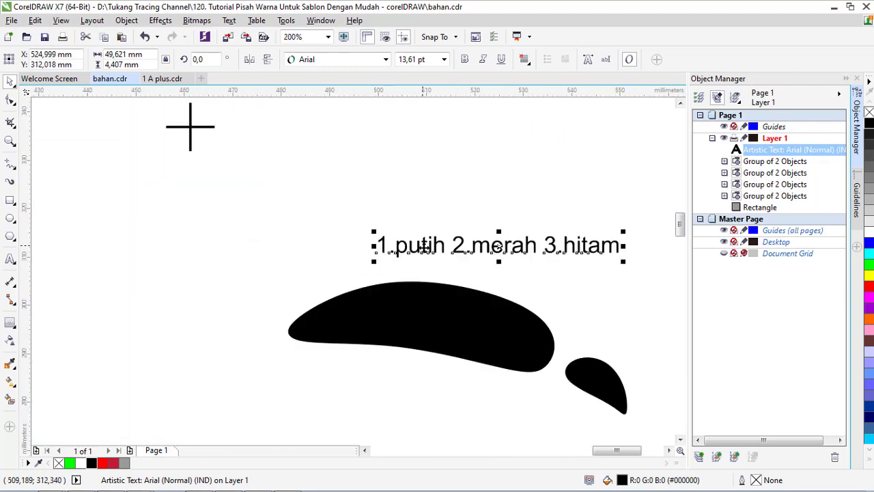
scroll(424, 246, down, 1)
drag(424, 246, 358, 185)
scroll(432, 181, up, 1)
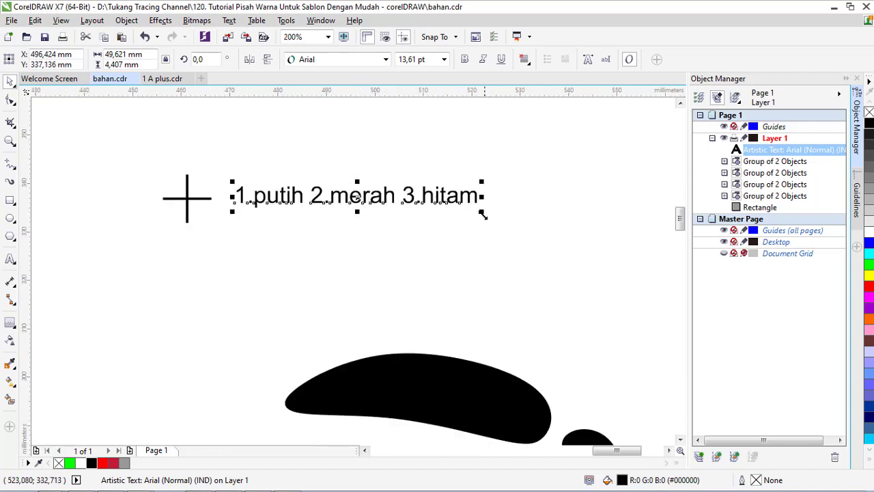
drag(483, 214, 377, 211)
scroll(287, 194, up, 1)
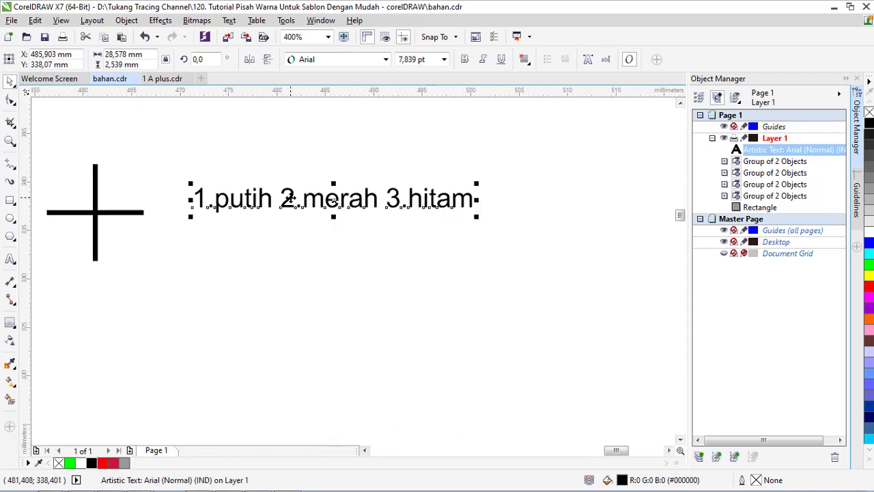
drag(290, 198, 293, 208)
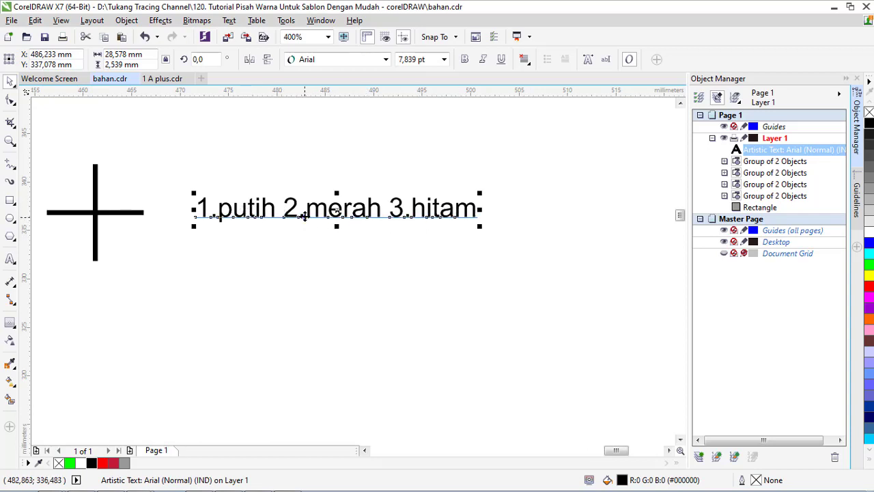
- Break the label into three texts and move 2.merah and 3.hitam to the other plates
key(ctrl+k)
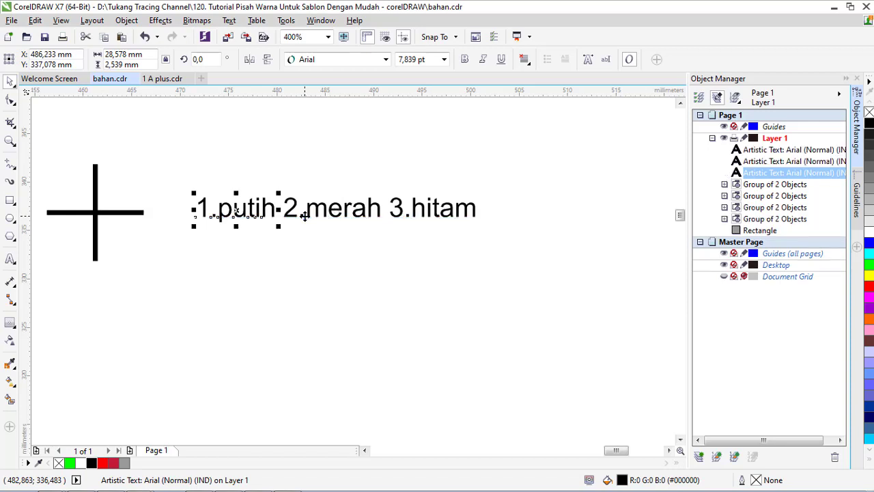
drag(307, 171, 485, 247)
scroll(356, 202, down, 4)
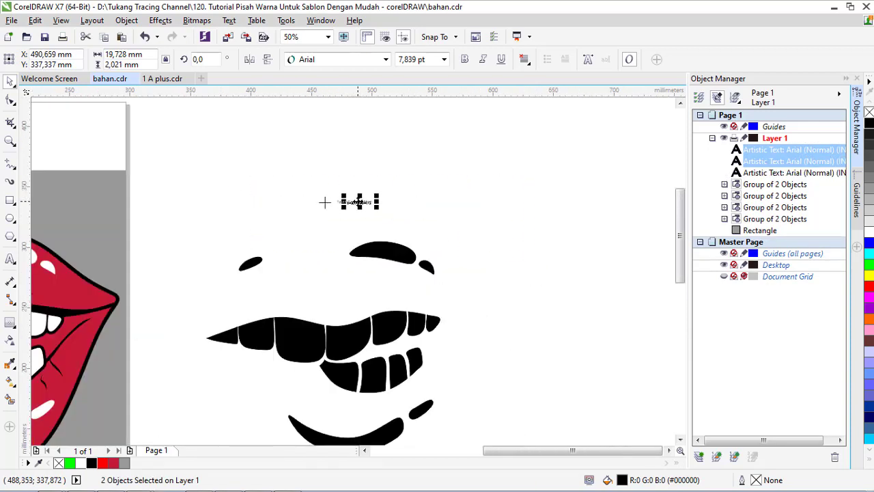
drag(356, 220, 156, 408)
scroll(158, 416, up, 4)
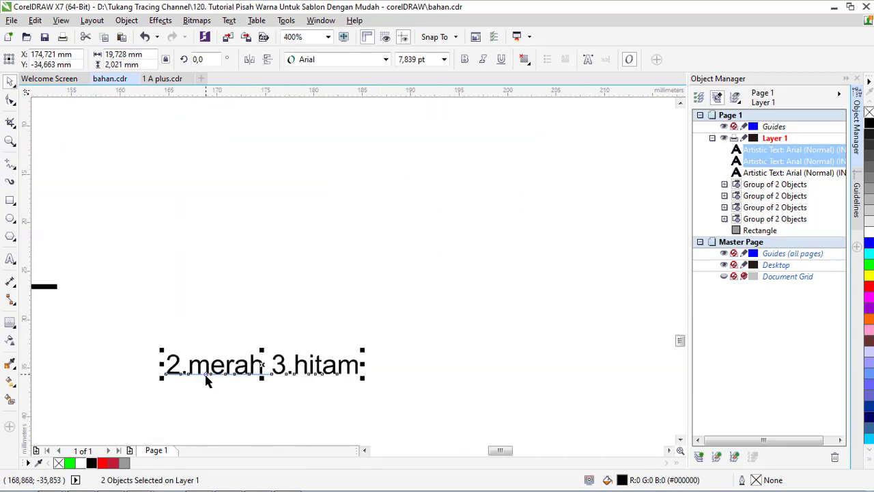
drag(205, 380, 139, 282)
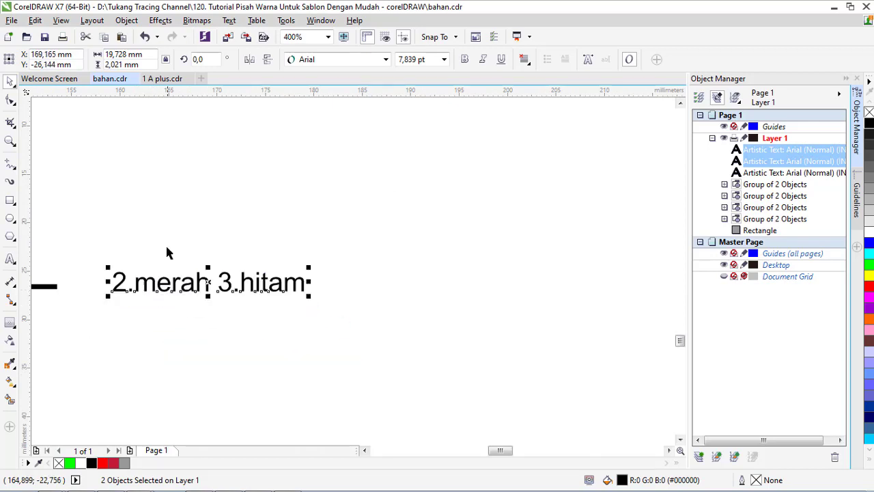
drag(164, 244, 390, 373)
scroll(219, 281, down, 2)
scroll(218, 282, down, 1)
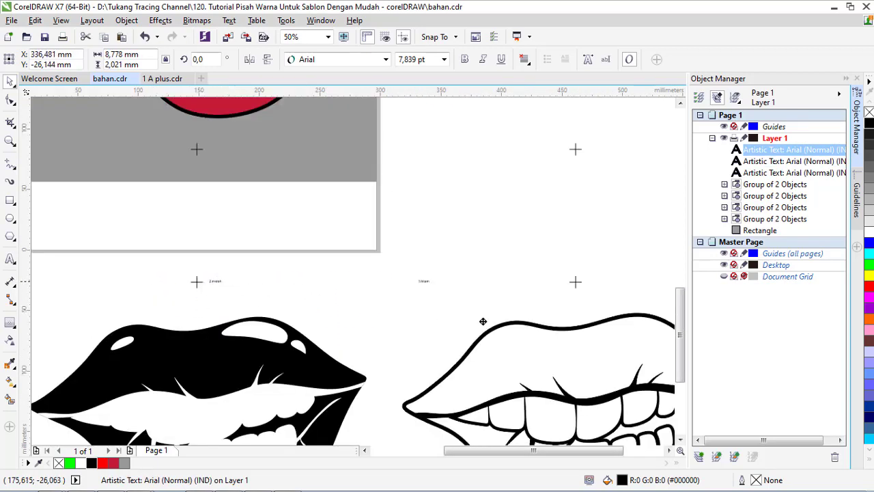
- Select the outline lips together with its small label
click(592, 281)
scroll(364, 267, down, 2)
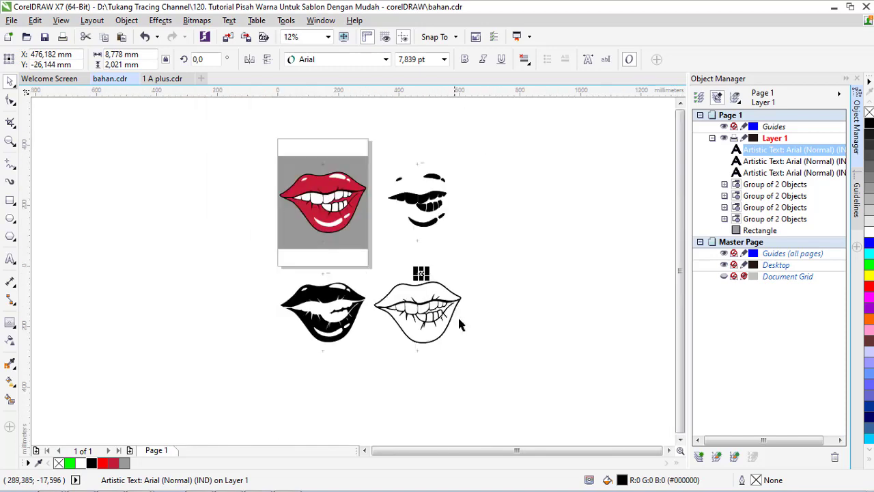
scroll(531, 334, up, 1)
click(534, 341)
scroll(418, 242, up, 1)
scroll(411, 238, down, 1)
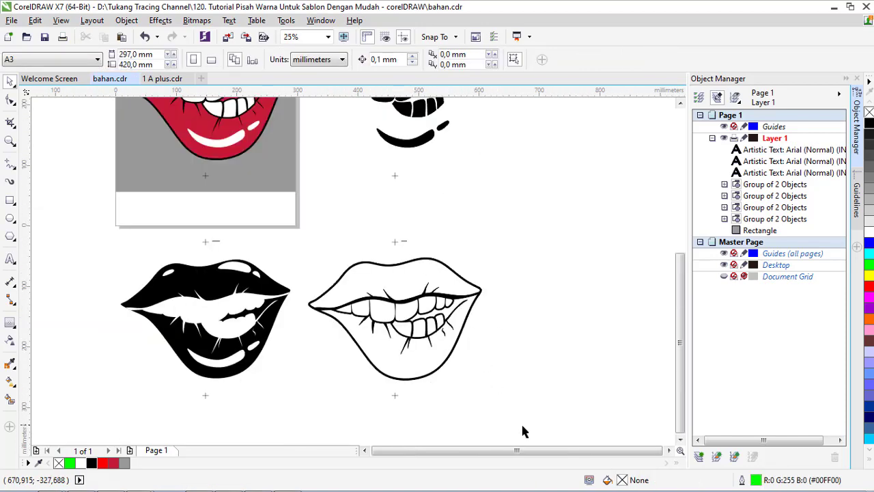
mouse_move(523, 426)
mouse_down()
mouse_move(292, 239)
mouse_move(293, 219)
mouse_up()
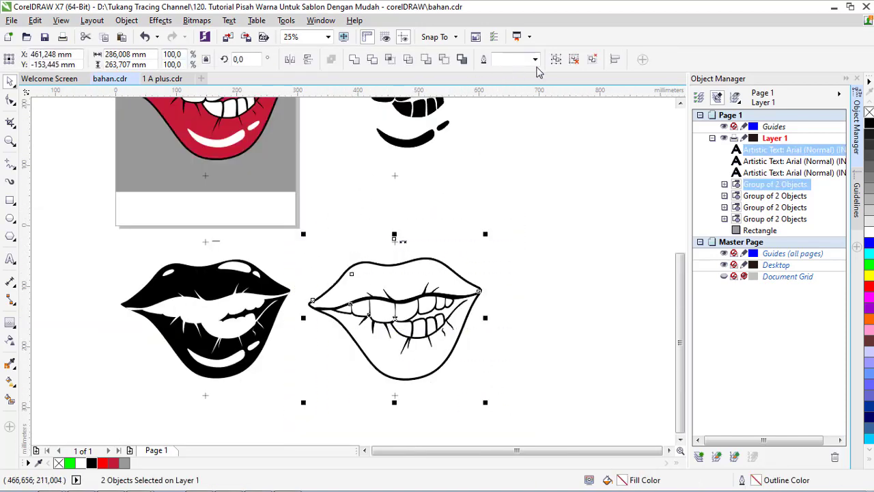
- Group the outline lips, black lips and teeth plates each with its number label
click(554, 60)
mouse_move(357, 425)
mouse_down()
mouse_move(269, 371)
mouse_move(83, 222)
mouse_up()
click(553, 60)
scroll(404, 380, down, 1)
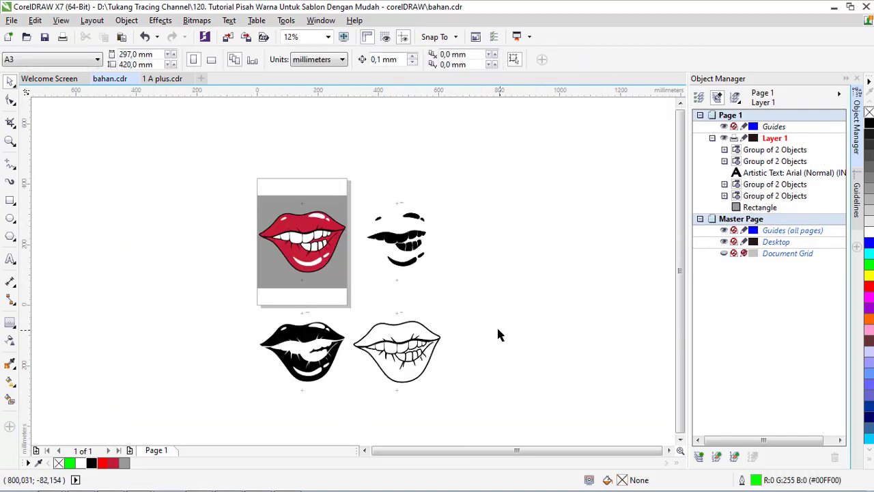
drag(499, 329, 328, 164)
click(554, 59)
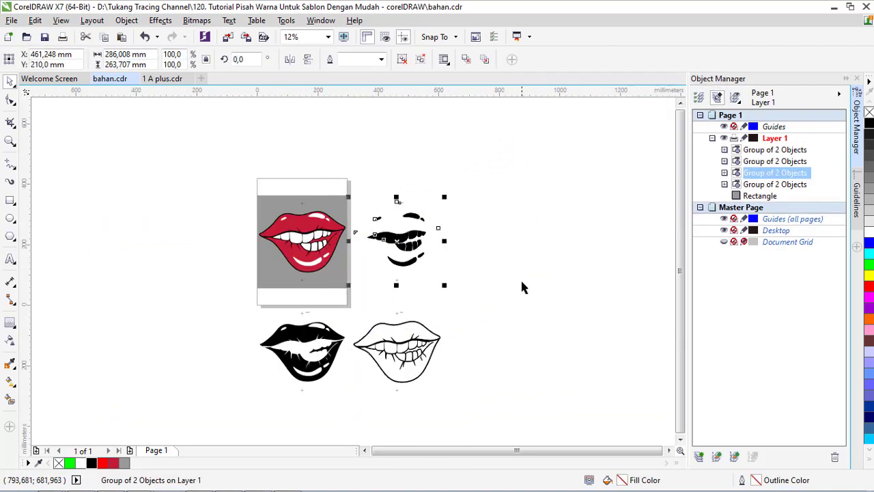
click(520, 278)
- Save the document
click(45, 36)
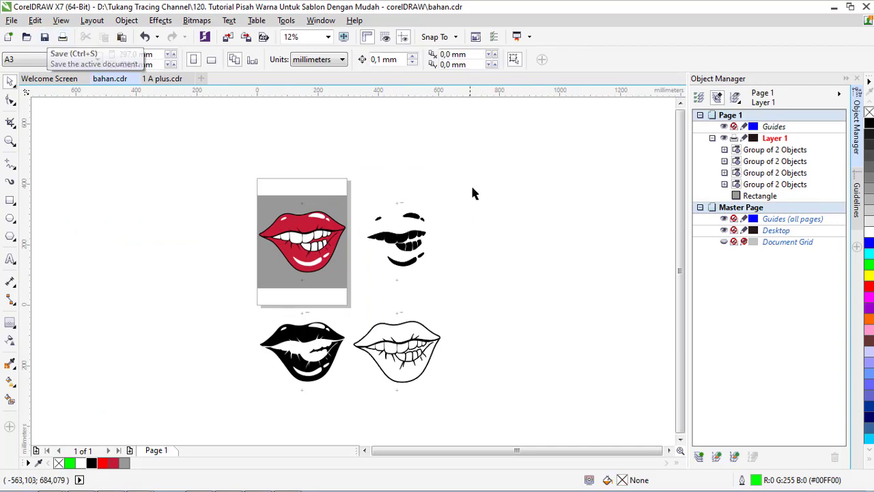
scroll(349, 246, up, 1)
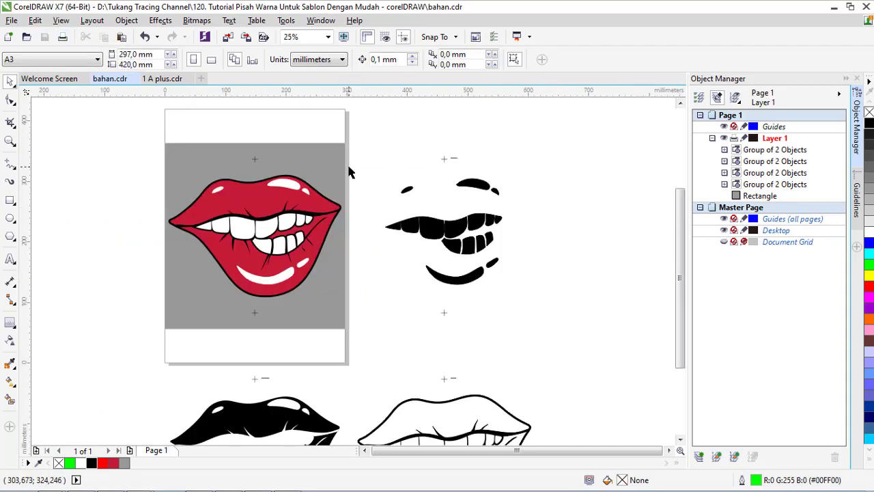
scroll(349, 172, up, 1)
scroll(398, 147, down, 1)
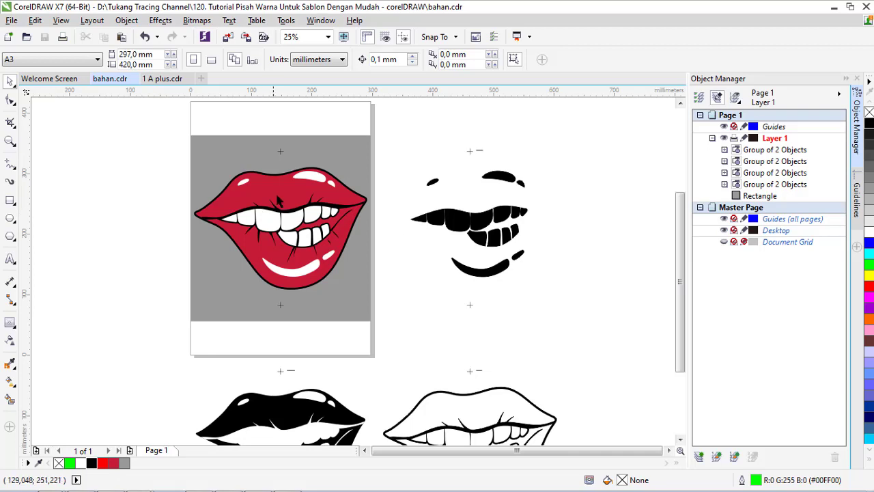
scroll(355, 249, down, 1)
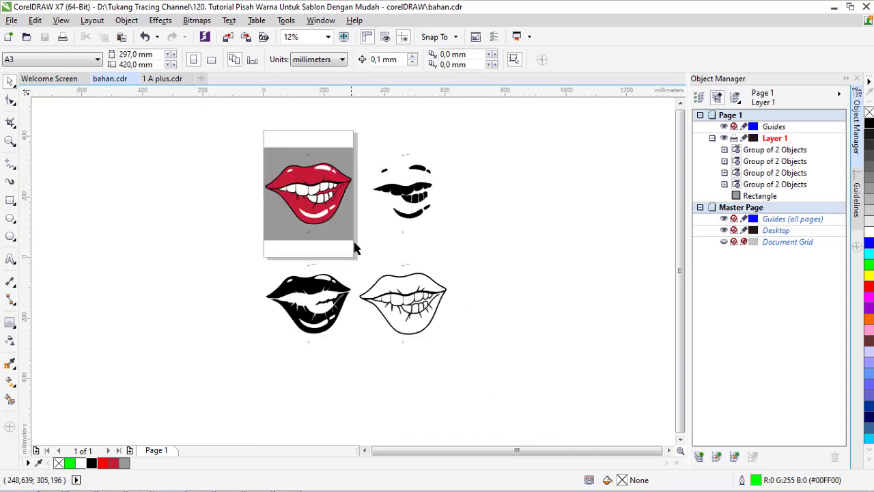
scroll(354, 249, up, 1)
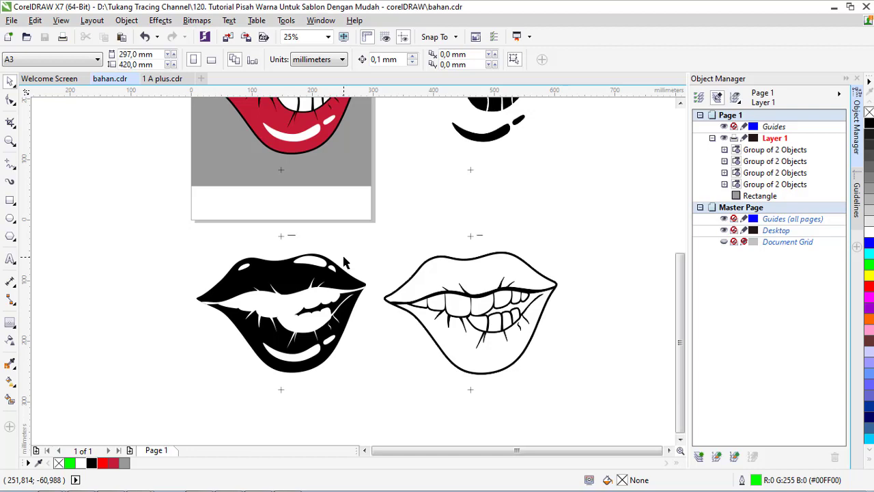
scroll(332, 252, down, 2)
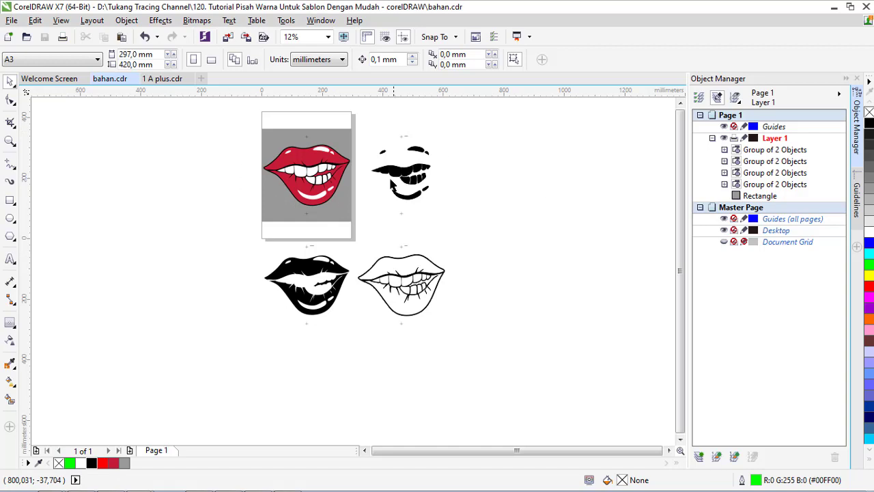
scroll(405, 155, up, 2)
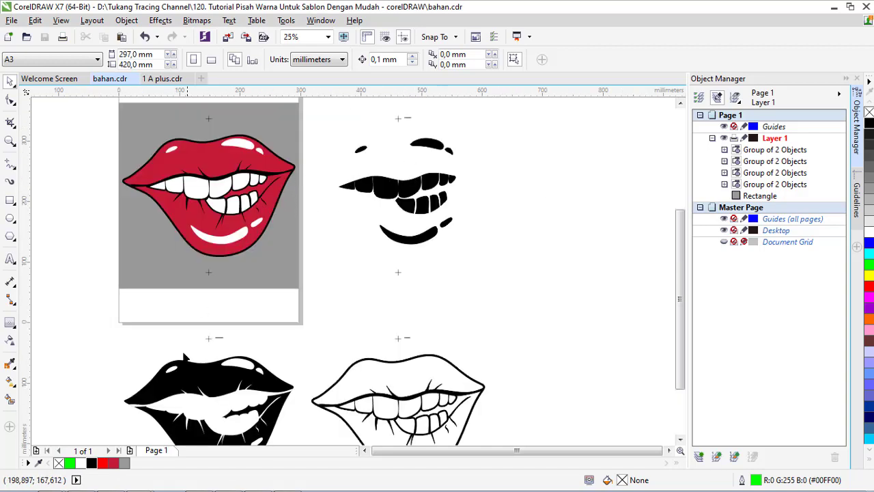
- Add Page 2, cut and paste the teeth plate onto it, and centre it
click(129, 450)
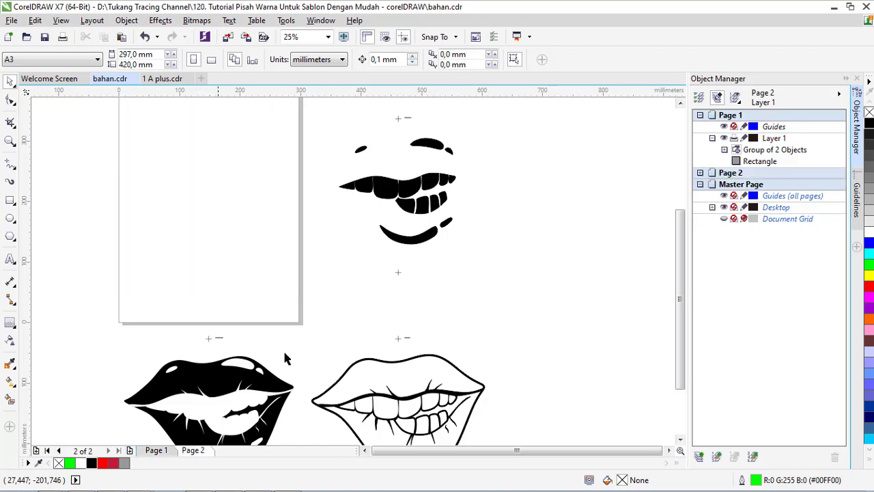
click(405, 139)
scroll(370, 193, down, 5)
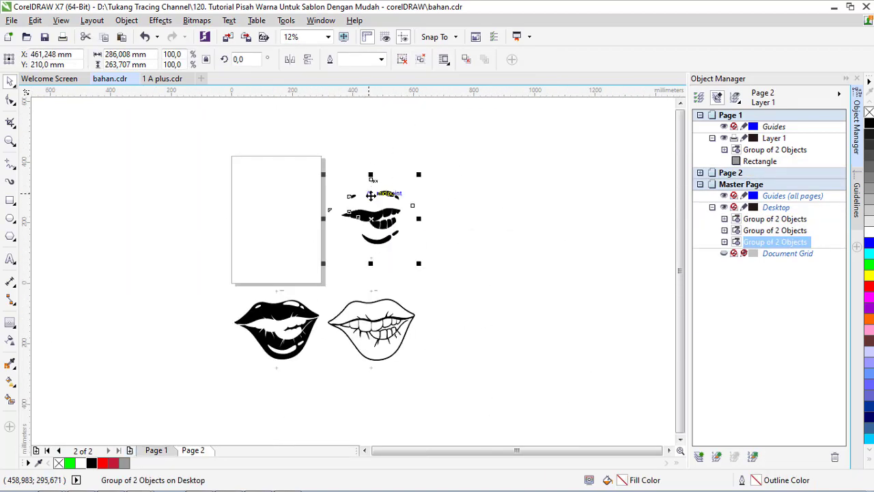
scroll(369, 203, up, 2)
right_click(372, 218)
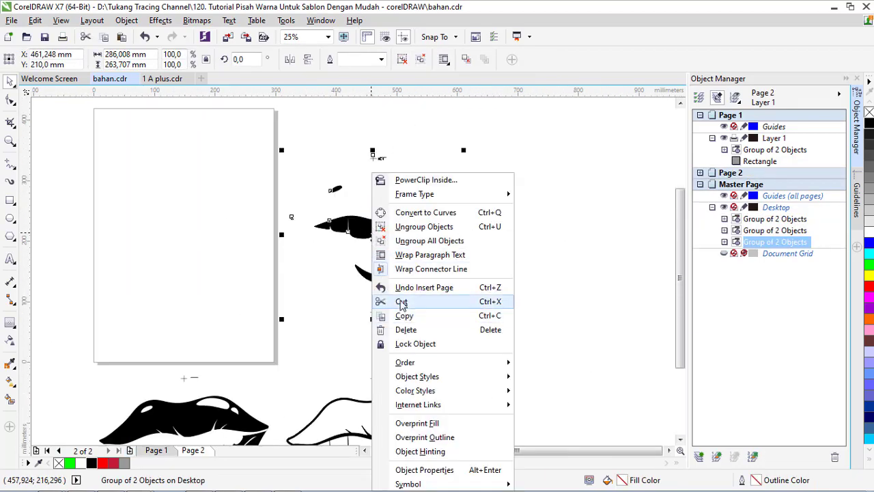
click(402, 302)
right_click(431, 206)
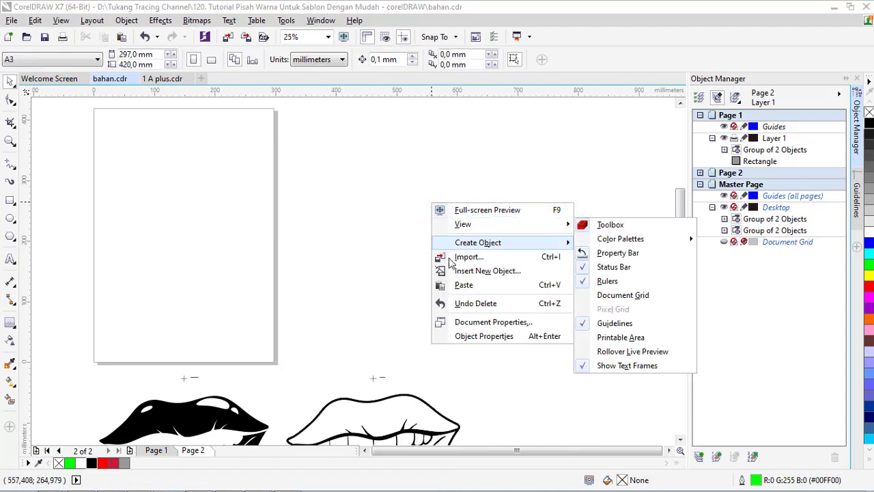
click(463, 286)
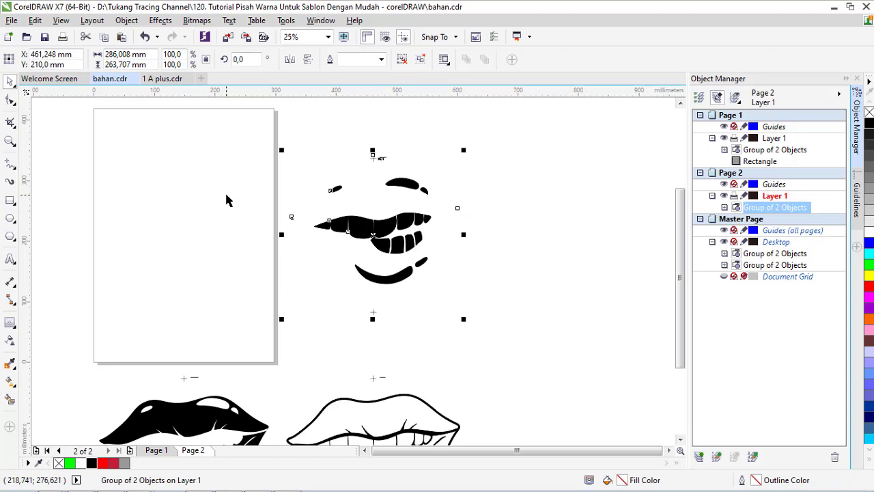
scroll(376, 196, down, 1)
scroll(330, 198, up, 1)
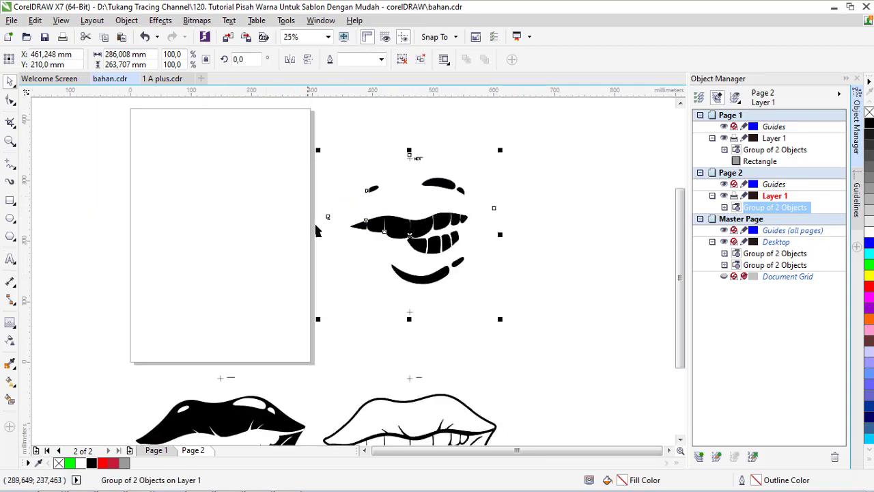
key(p)
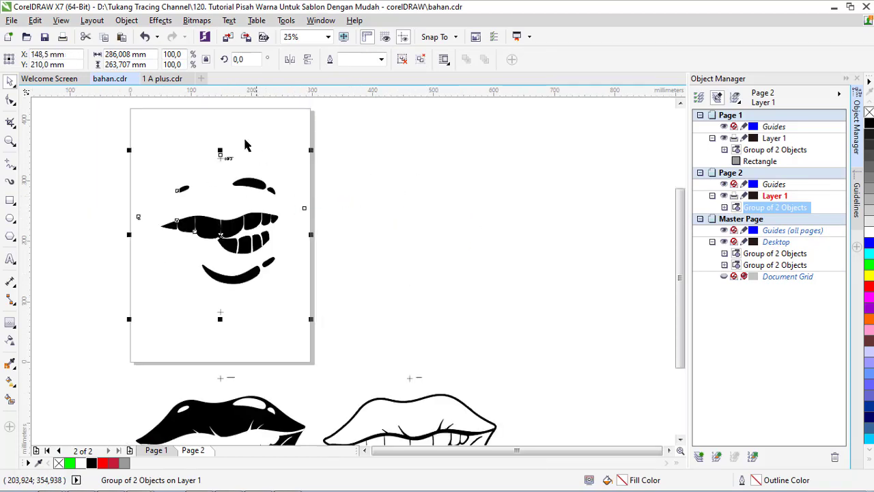
- Add Page 3 and move the black lips group onto it
scroll(246, 145, down, 1)
scroll(267, 280, up, 1)
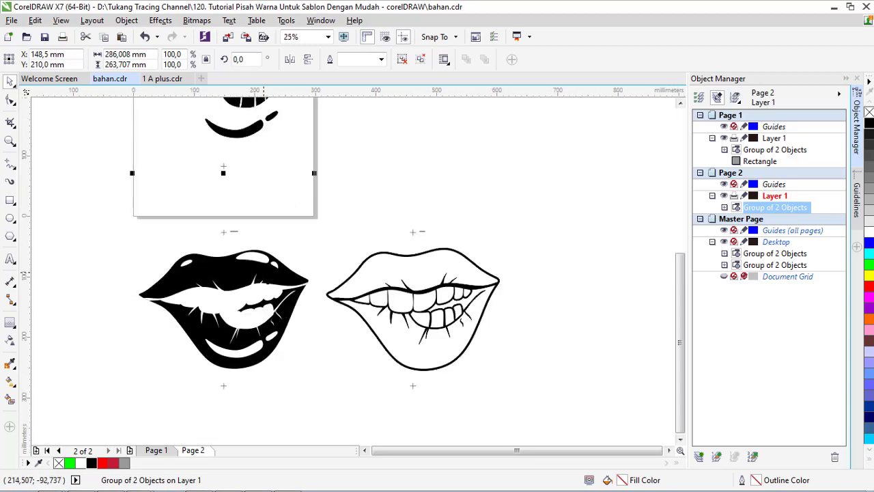
click(267, 263)
scroll(350, 254, up, 1)
scroll(157, 226, up, 2)
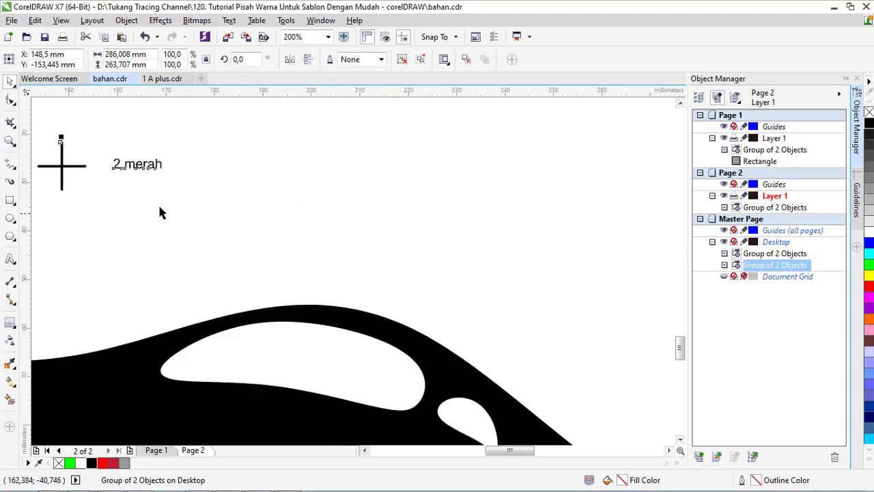
scroll(162, 209, down, 3)
scroll(403, 211, up, 3)
scroll(346, 228, down, 4)
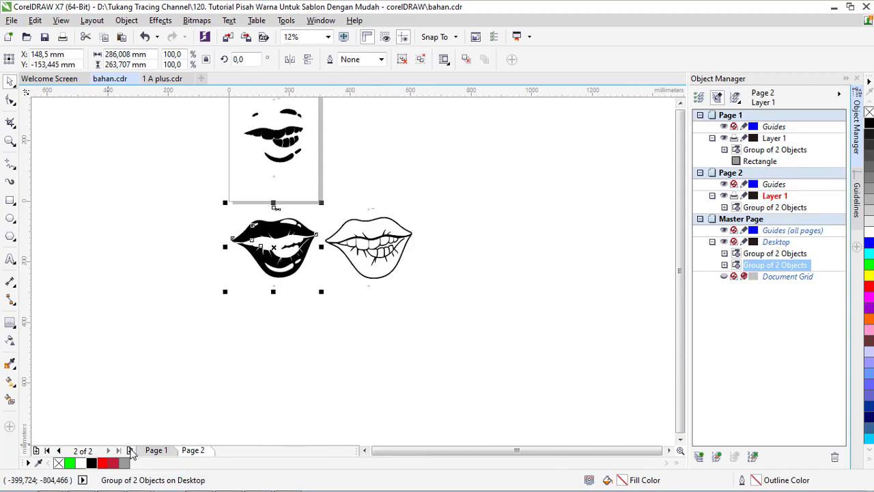
click(129, 450)
click(303, 263)
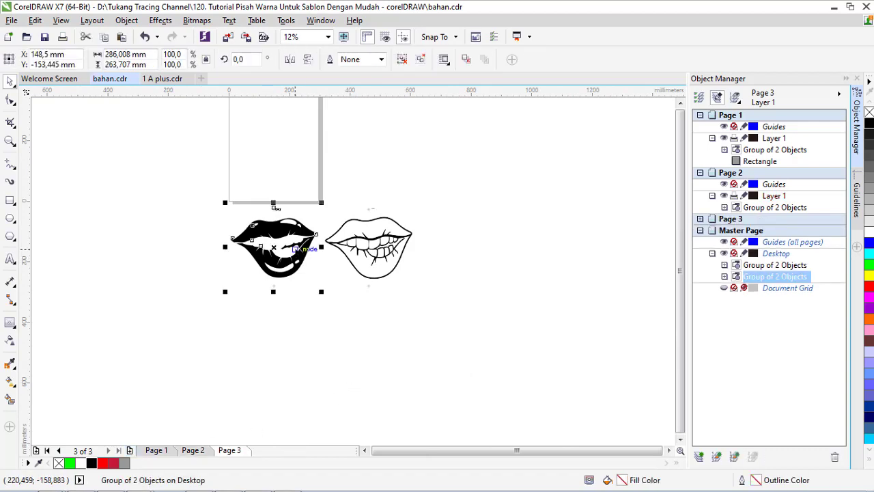
mouse_move(303, 264)
mouse_down()
mouse_move(294, 250)
mouse_move(294, 141)
mouse_up()
- Add Page 4 and move the outline lips group onto it, centred
click(383, 234)
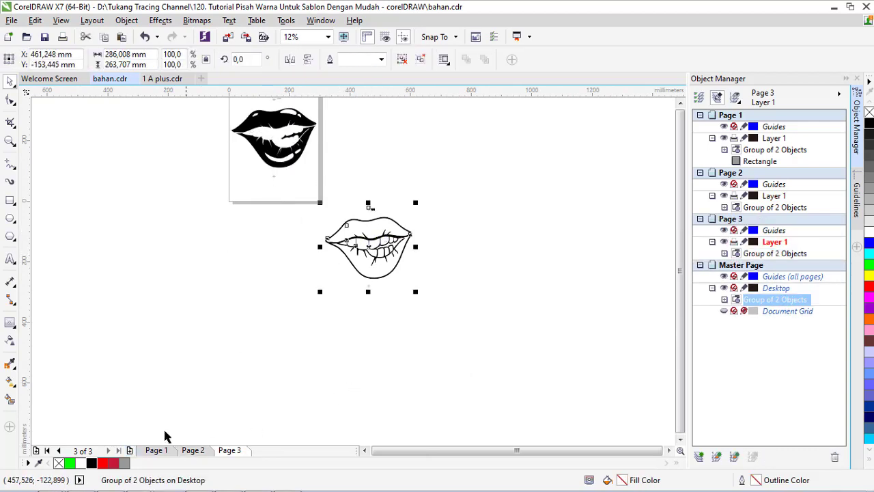
click(129, 450)
click(403, 254)
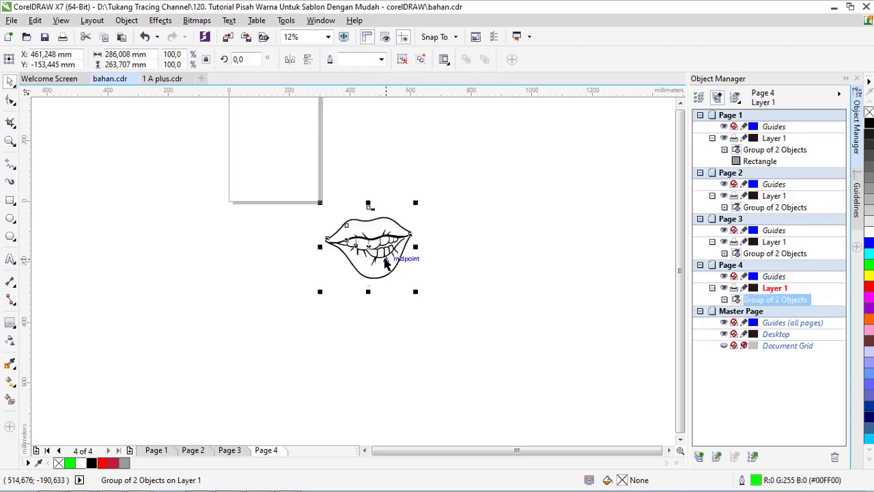
key(p)
click(154, 450)
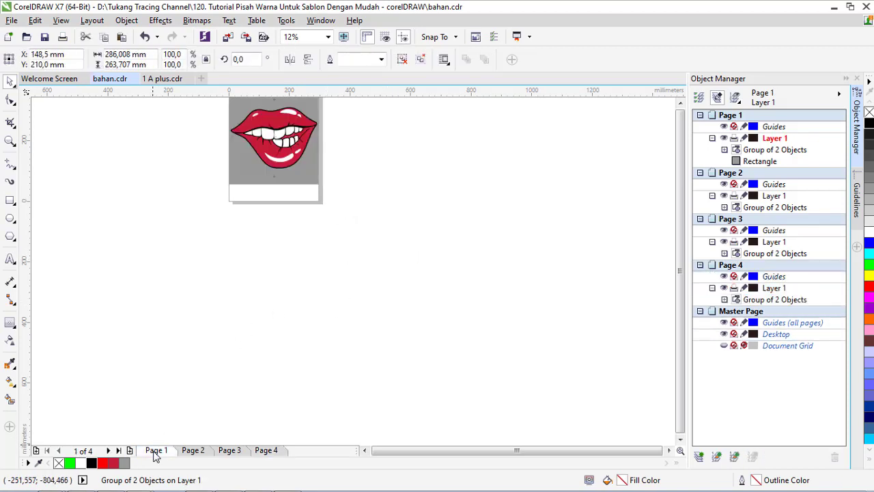
scroll(265, 289, up, 1)
scroll(266, 290, up, 1)
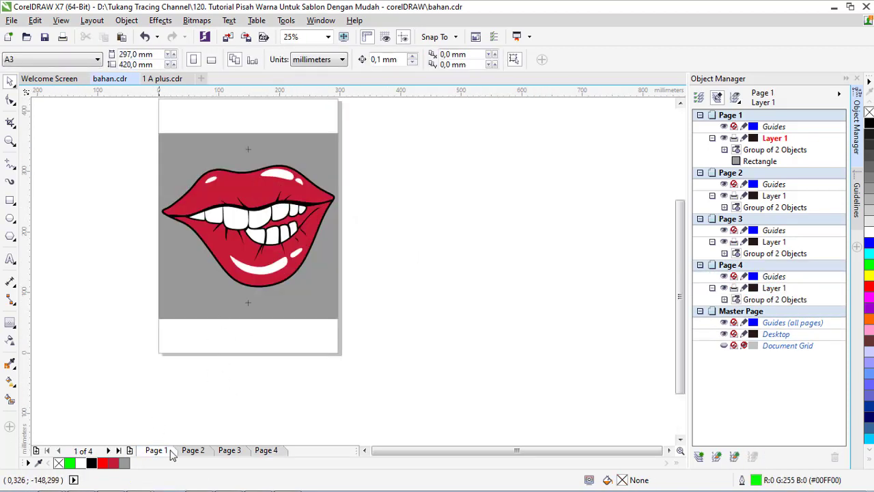
click(194, 451)
click(229, 451)
click(266, 451)
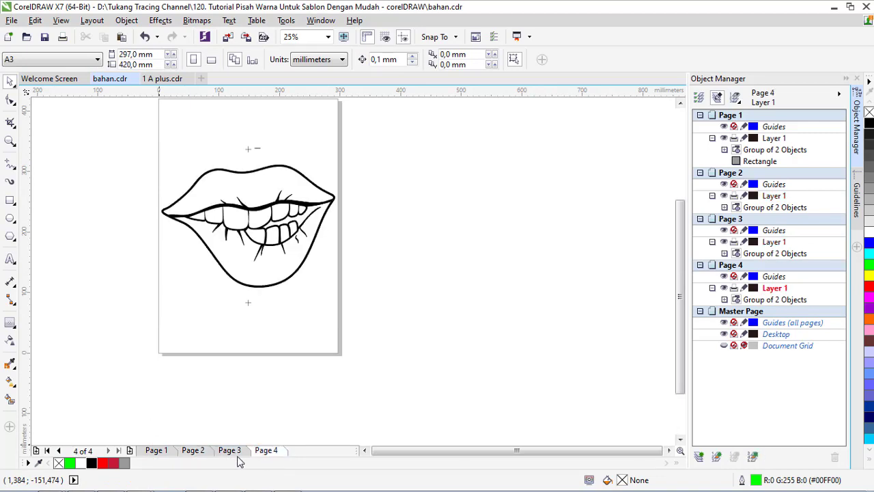
click(163, 450)
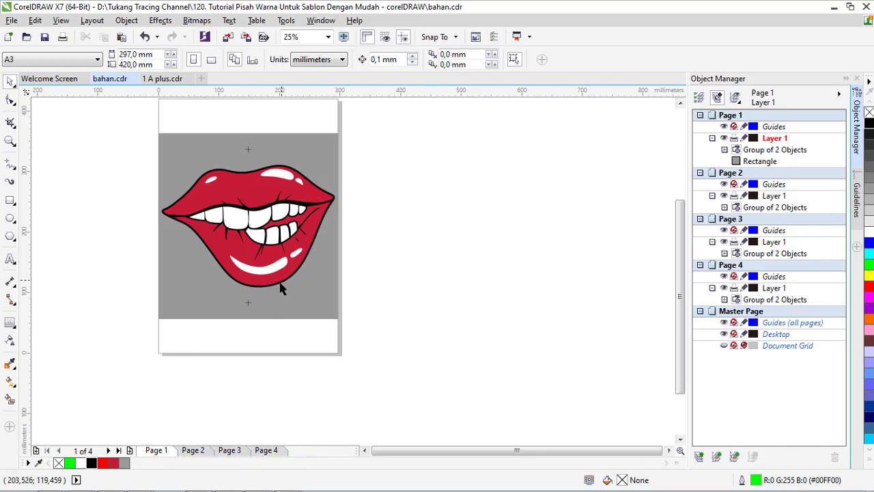
scroll(280, 289, down, 1)
scroll(319, 230, up, 1)
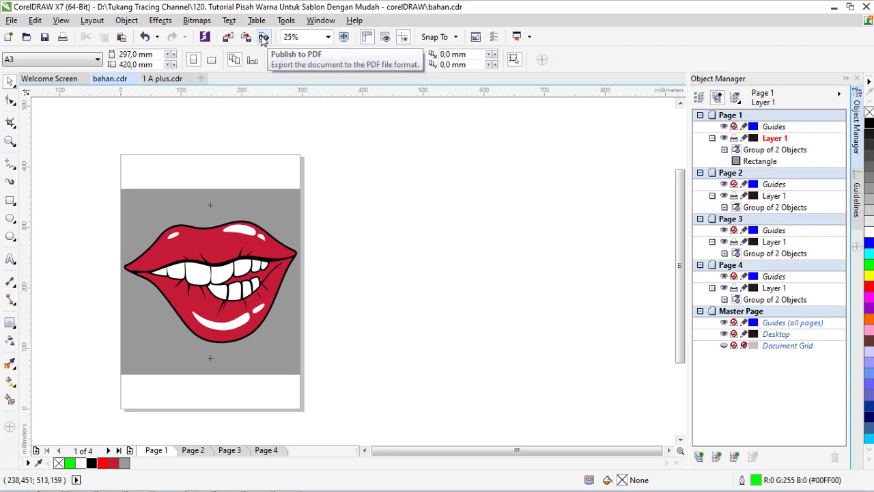
- Publish to PDF with the Documents library as the save location
click(263, 38)
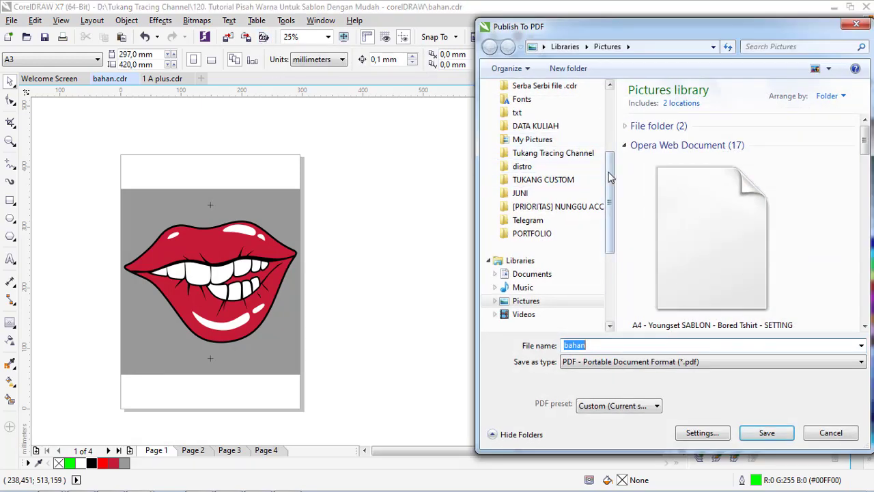
mouse_move(607, 194)
mouse_down()
mouse_move(608, 185)
mouse_move(607, 195)
mouse_up()
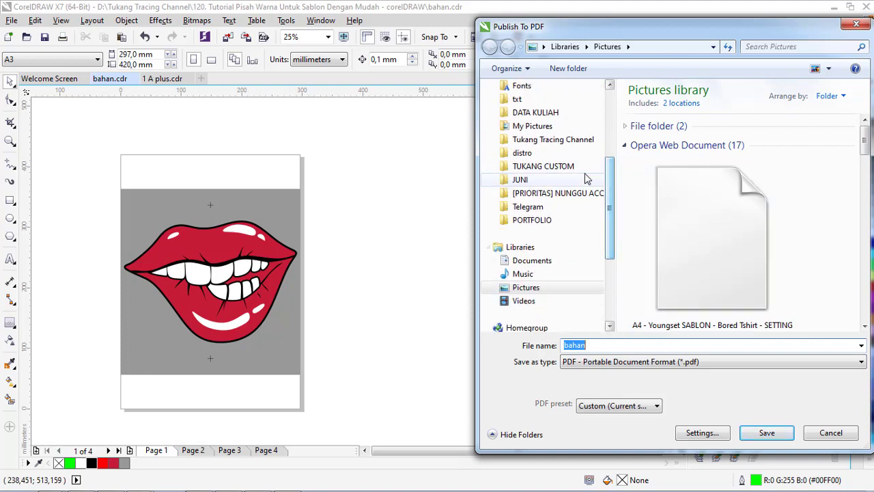
click(542, 263)
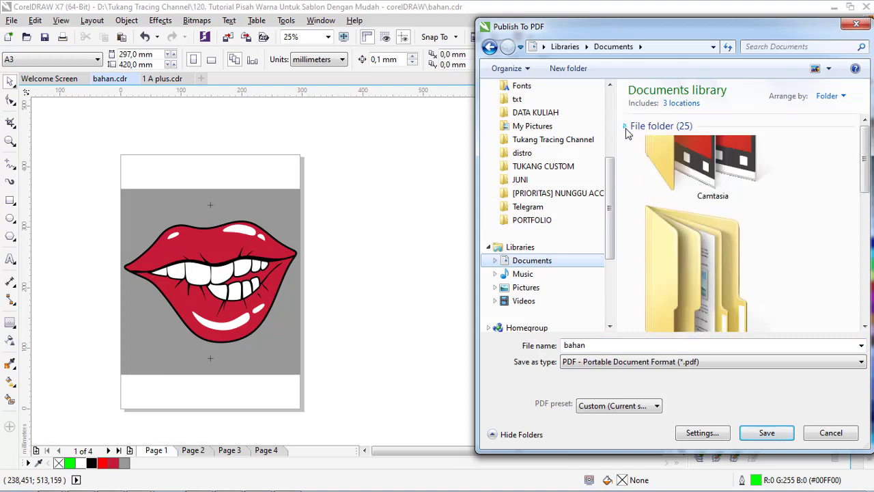
- Replace the default name 'bahan' with 'PRINT FILM BIBIR A3' and save the PDF
double_click(596, 346)
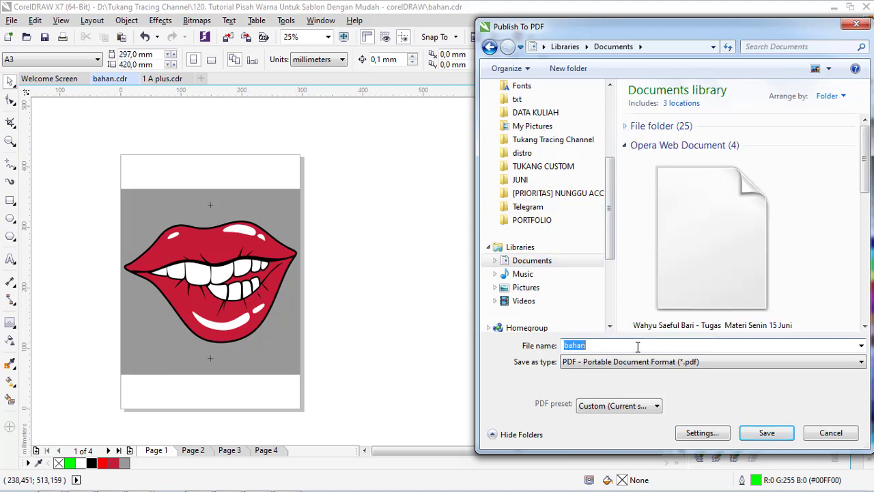
drag(588, 346, 548, 349)
key(BackSpace)
text(p)
key(BackSpace)
text(Pl)
key(BackSpace)
key(BackSpace)
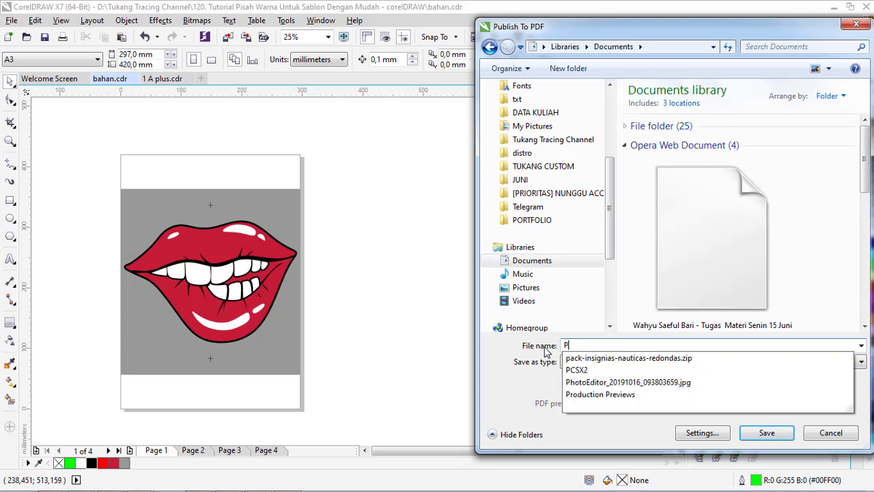
text(RINT FILM BIBIR A3)
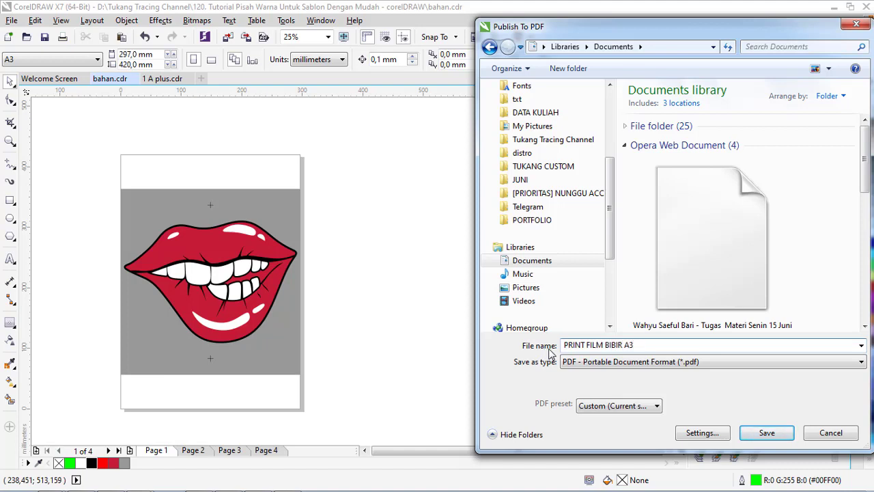
click(768, 434)
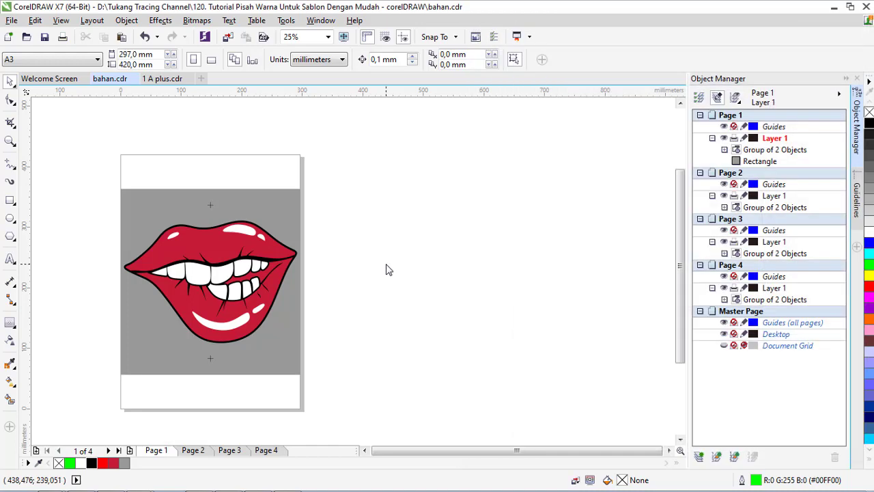
mouse_move(50, 482)
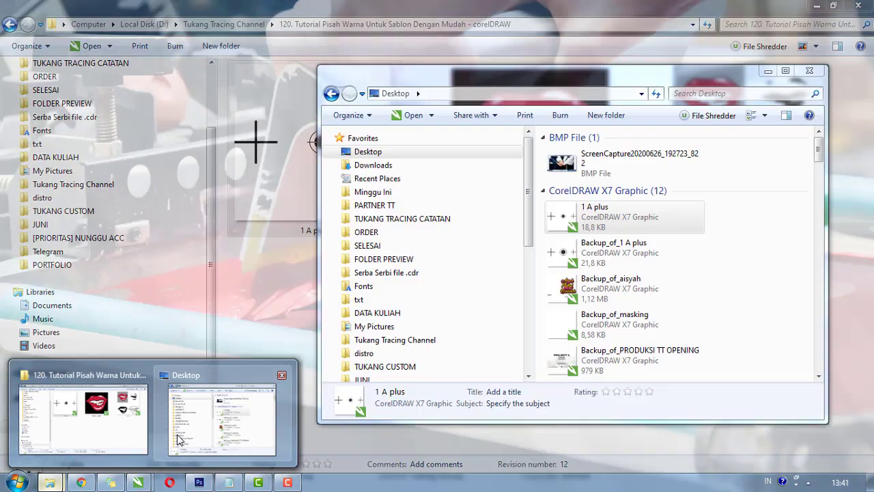
- Bring the Explorer window forward and go to the Documents library
click(222, 418)
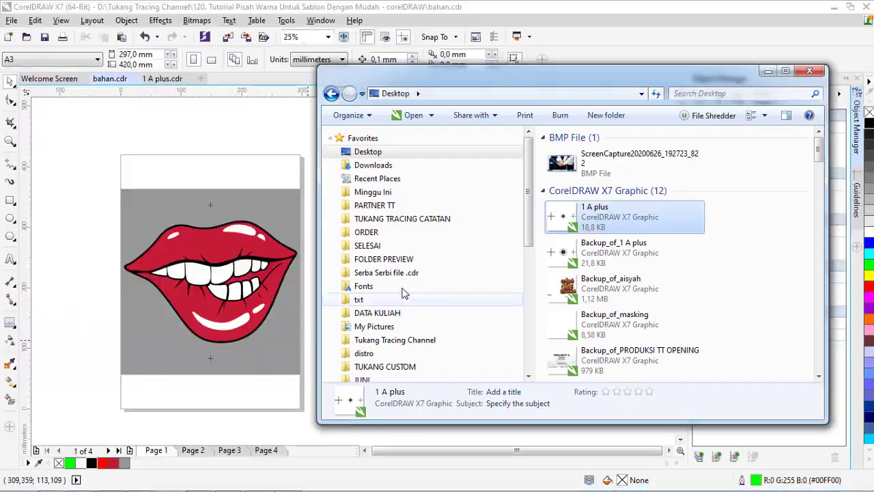
drag(478, 71, 301, 52)
scroll(342, 244, down, 5)
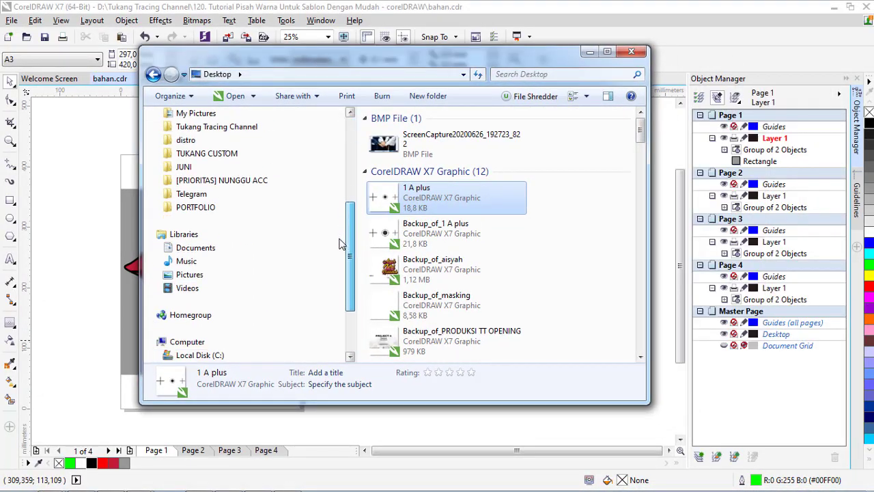
click(294, 248)
- Find PRINT FILM BIBIR A3 in Documents and open it with Google Chrome
scroll(444, 263, down, 3)
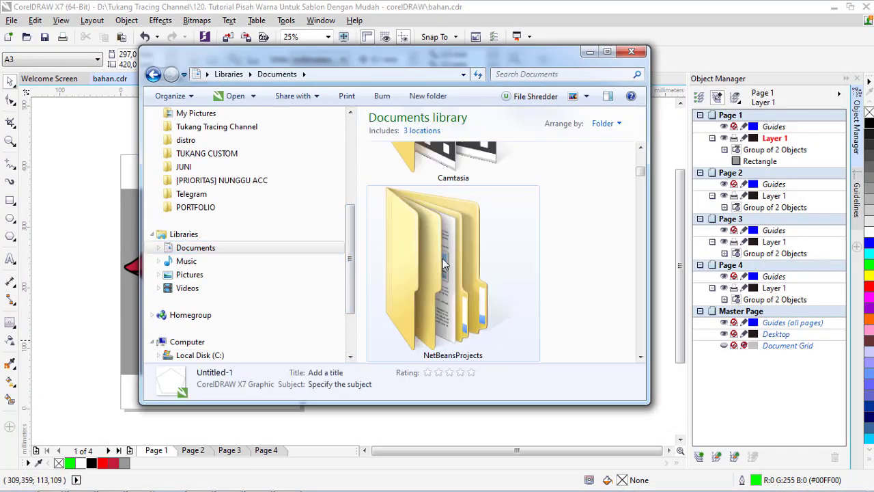
scroll(442, 260, down, 1)
scroll(443, 260, down, 2)
scroll(442, 259, down, 2)
scroll(439, 259, down, 1)
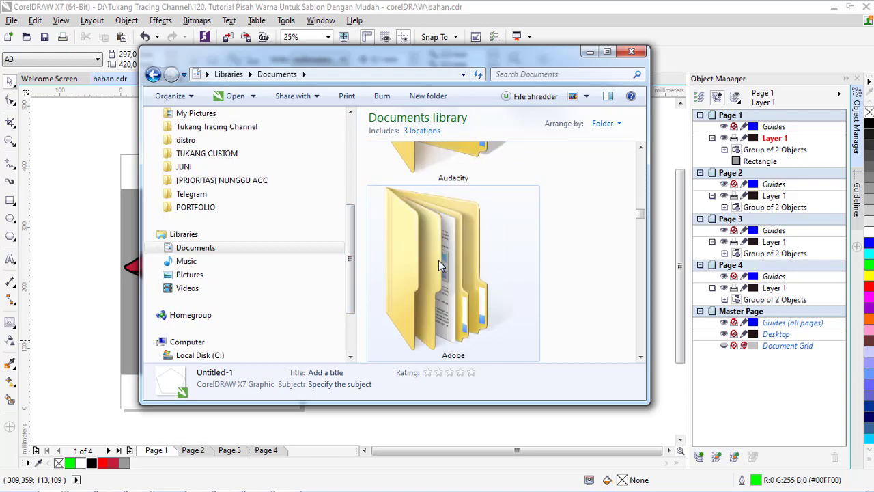
scroll(439, 260, down, 2)
scroll(425, 271, down, 2)
scroll(426, 273, down, 2)
scroll(426, 276, down, 1)
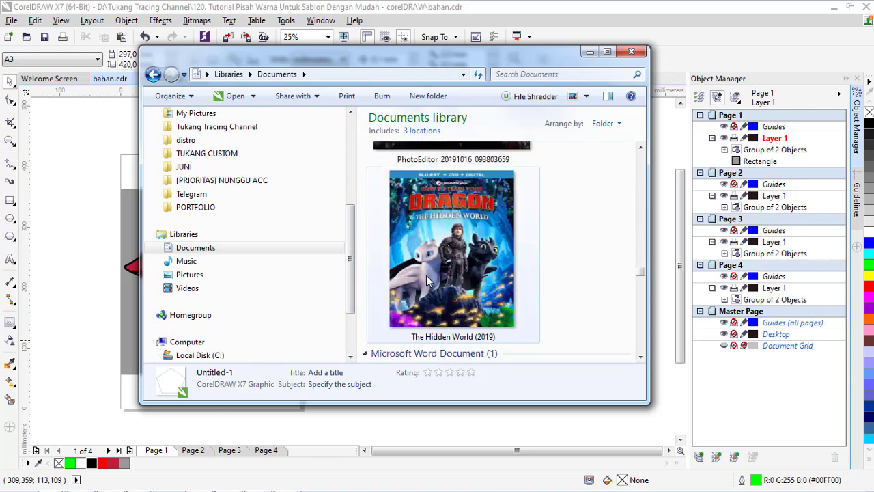
scroll(426, 275, down, 2)
scroll(426, 275, down, 2)
scroll(426, 275, down, 1)
scroll(427, 275, up, 1)
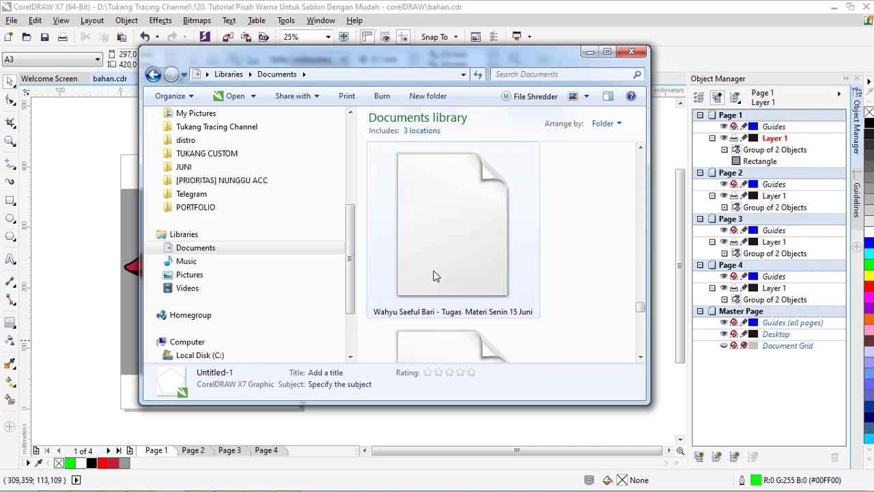
scroll(434, 273, up, 1)
click(434, 273)
right_click(440, 275)
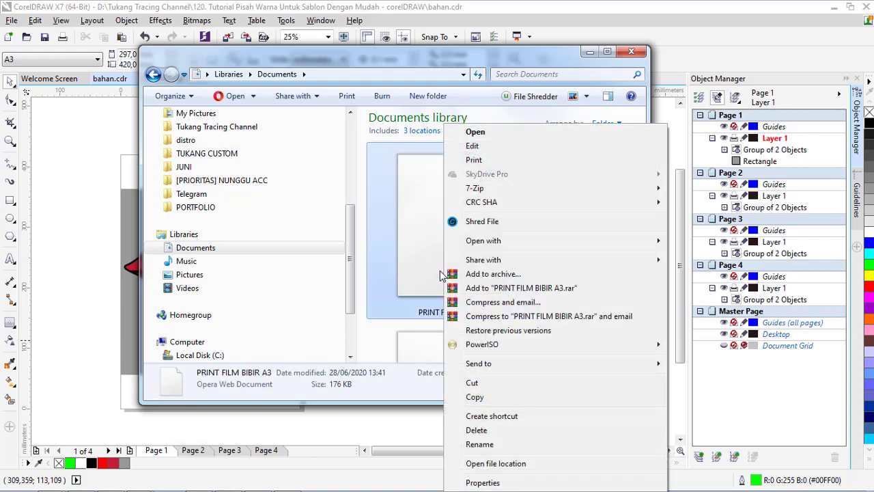
mouse_move(484, 241)
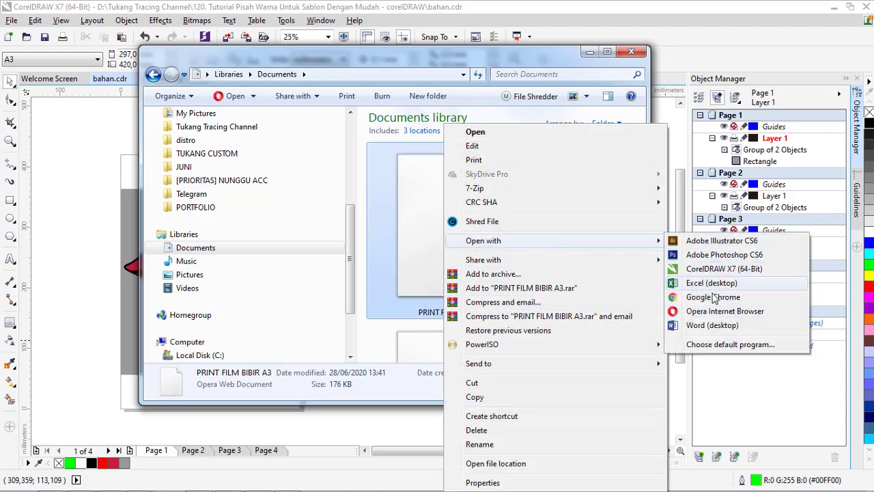
click(710, 297)
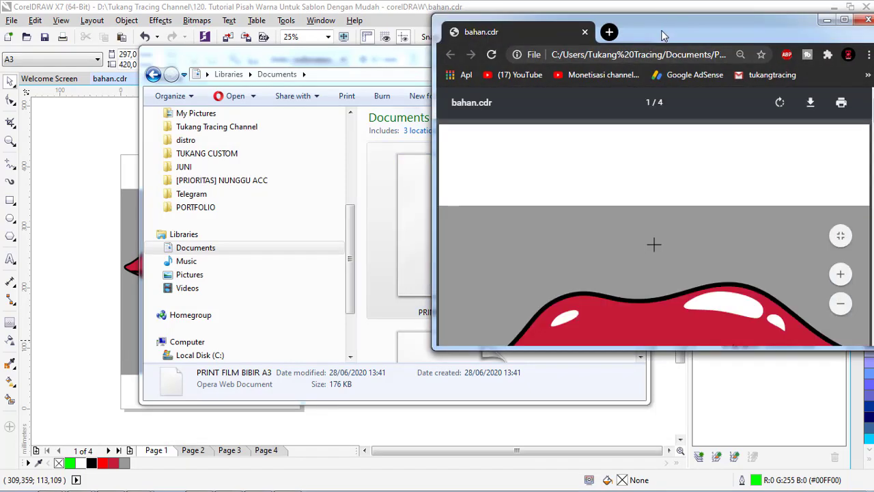
- Maximize Chrome, review PDF pages 1 to 4 and back, then minimize the browser
drag(650, 41, 388, 62)
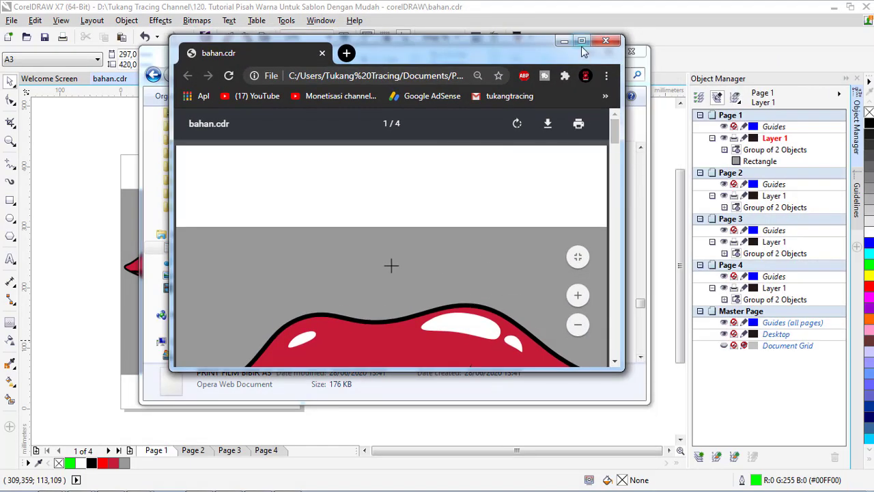
click(581, 41)
scroll(861, 170, down, 3)
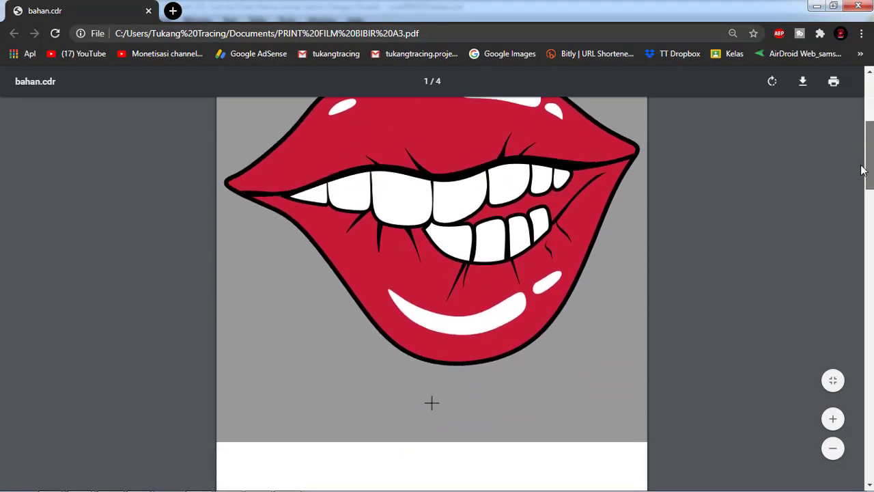
mouse_move(862, 170)
mouse_down()
mouse_move(841, 292)
mouse_move(841, 429)
mouse_up()
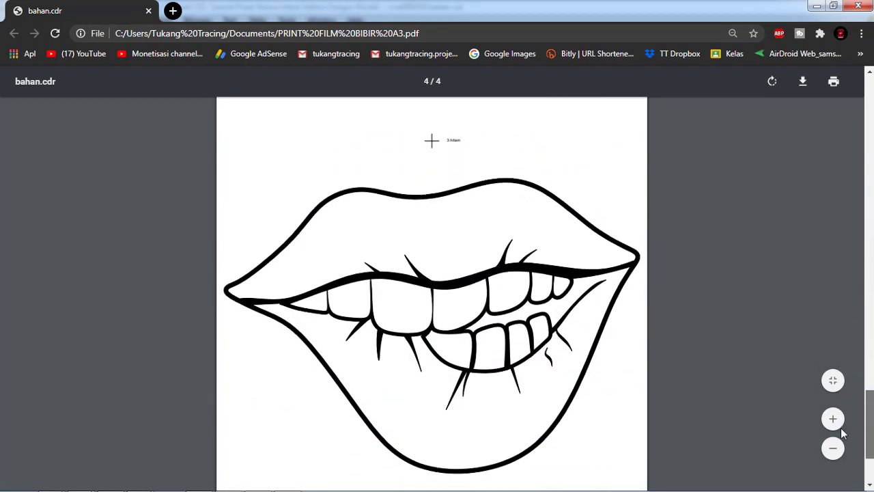
mouse_move(842, 428)
mouse_down()
mouse_move(858, 213)
mouse_move(852, 41)
mouse_up()
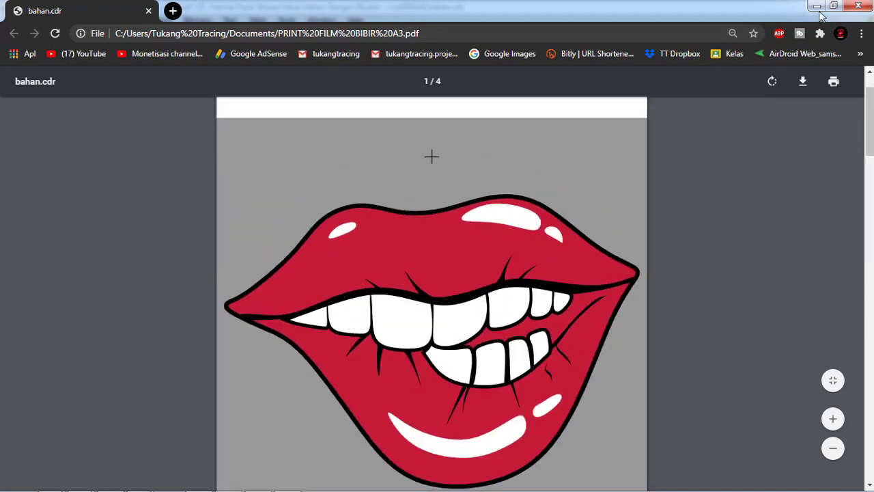
click(818, 8)
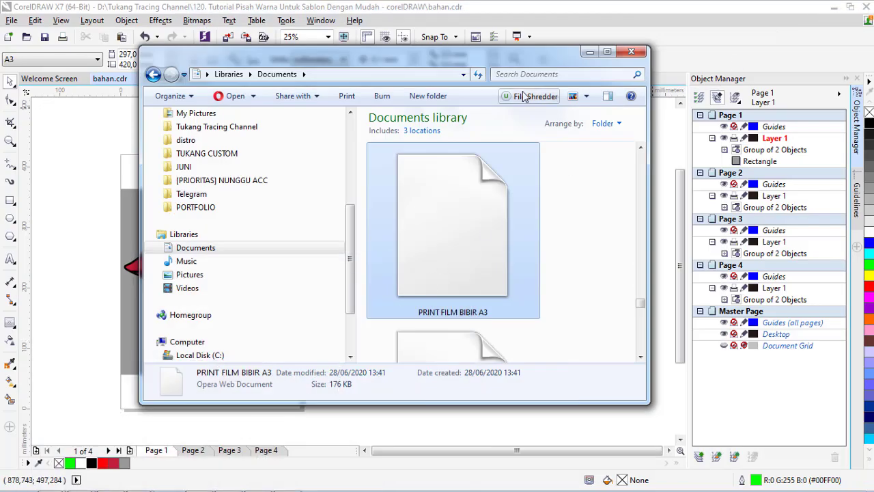
- Minimize the Explorer Documents window to reveal the CorelDRAW lips document
click(589, 53)
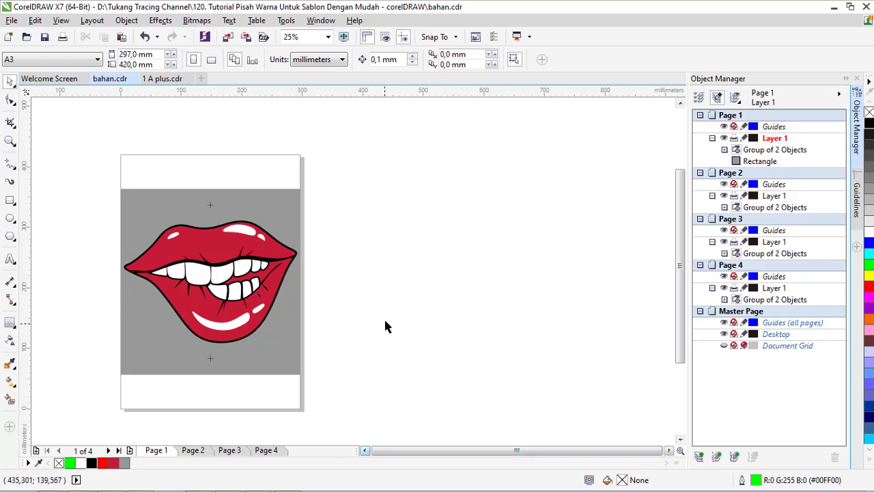
mouse_move(79, 482)
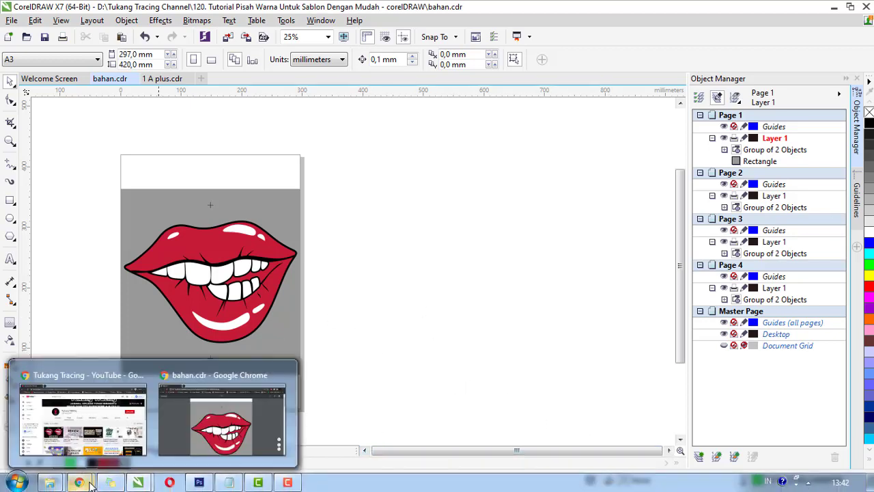
- Bring Chrome back and scroll the Tukang Tracing channel page to the top
click(83, 417)
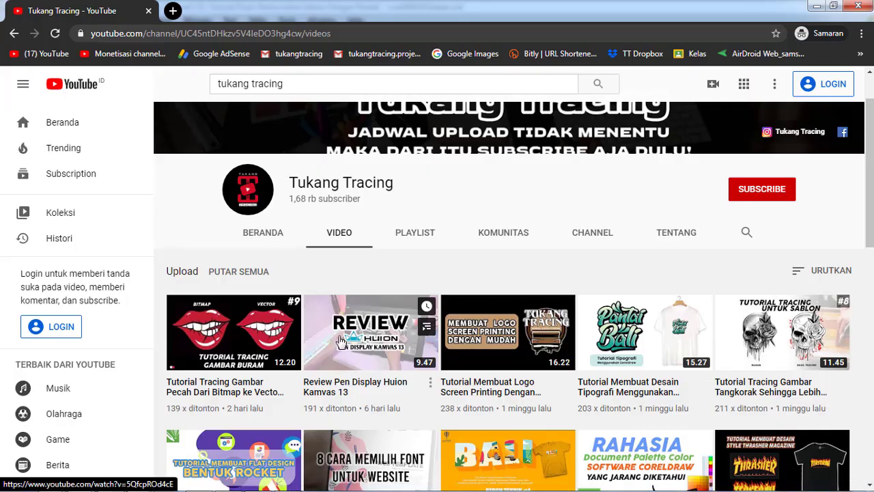
scroll(341, 342, up, 1)
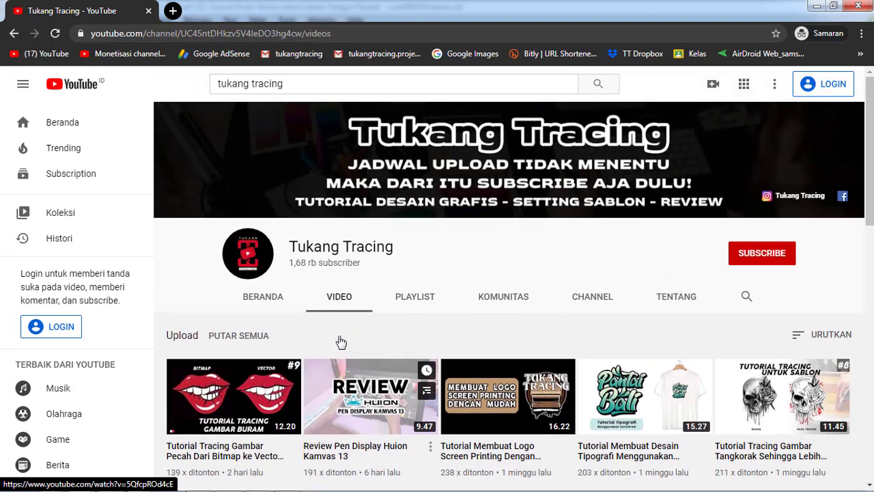